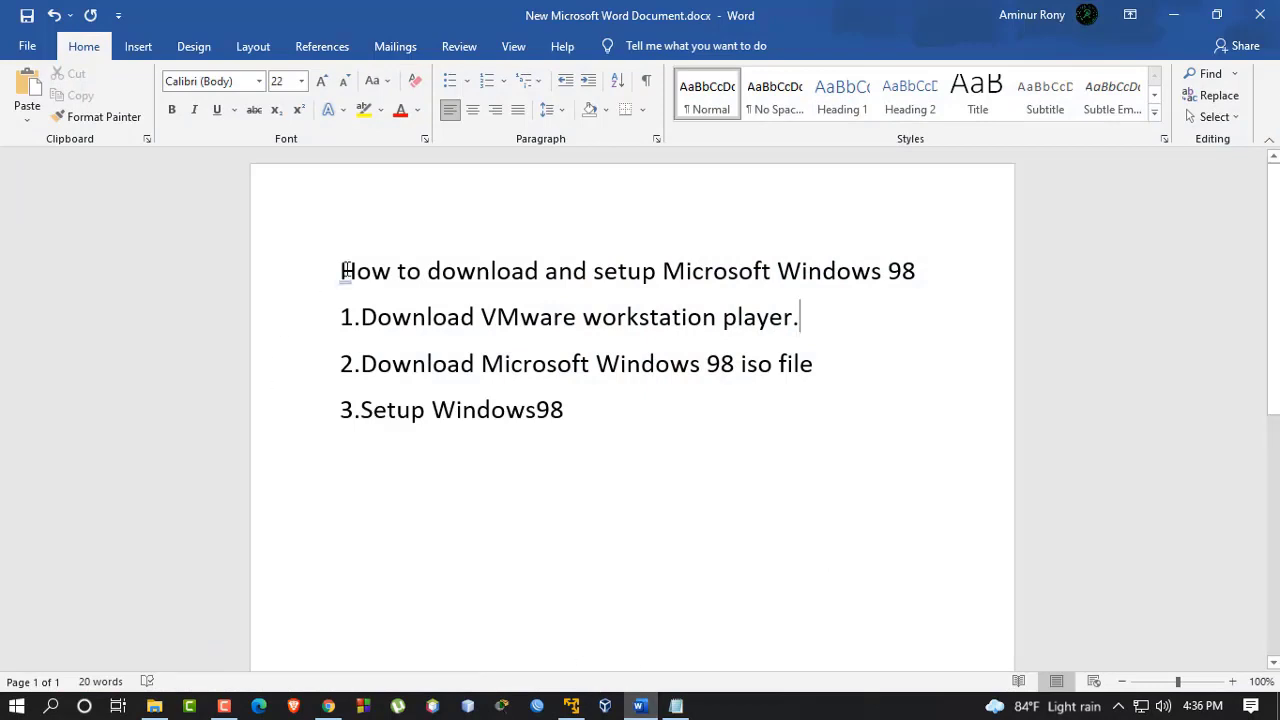
Highlight the Word outline's title and step 1, then bring Chrome to the front
drag(343, 270, 926, 252)
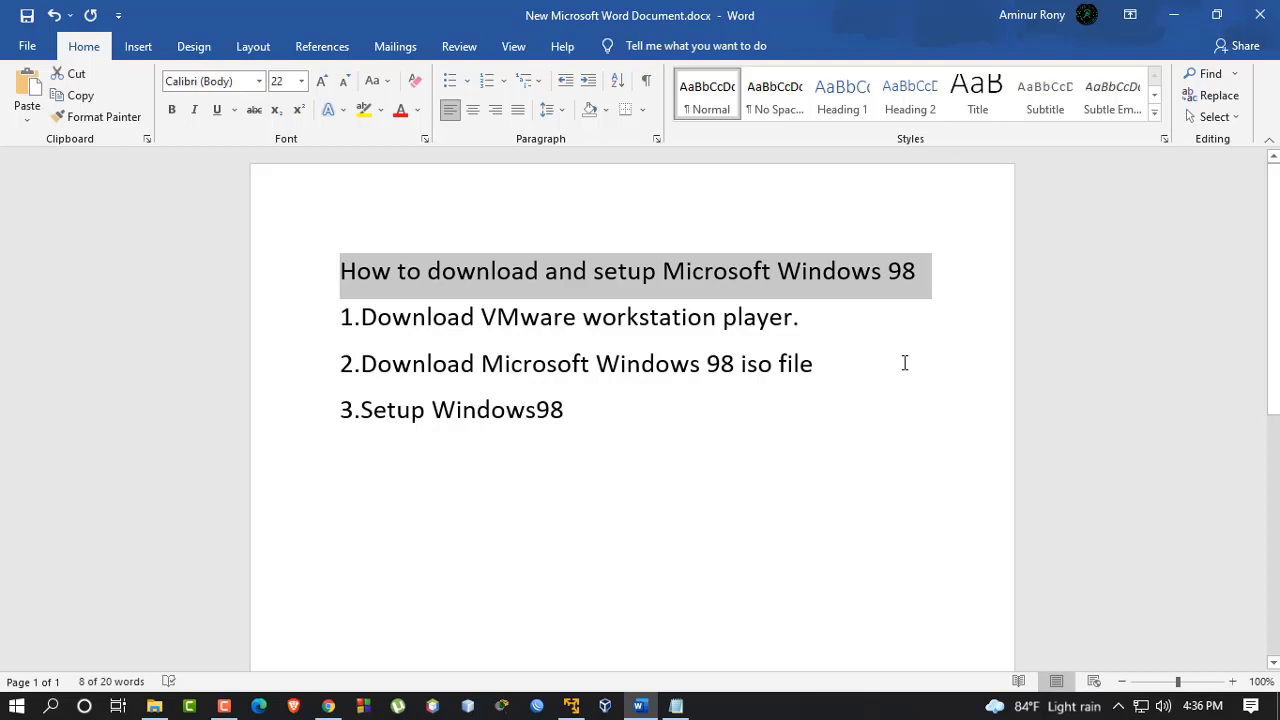
click(591, 483)
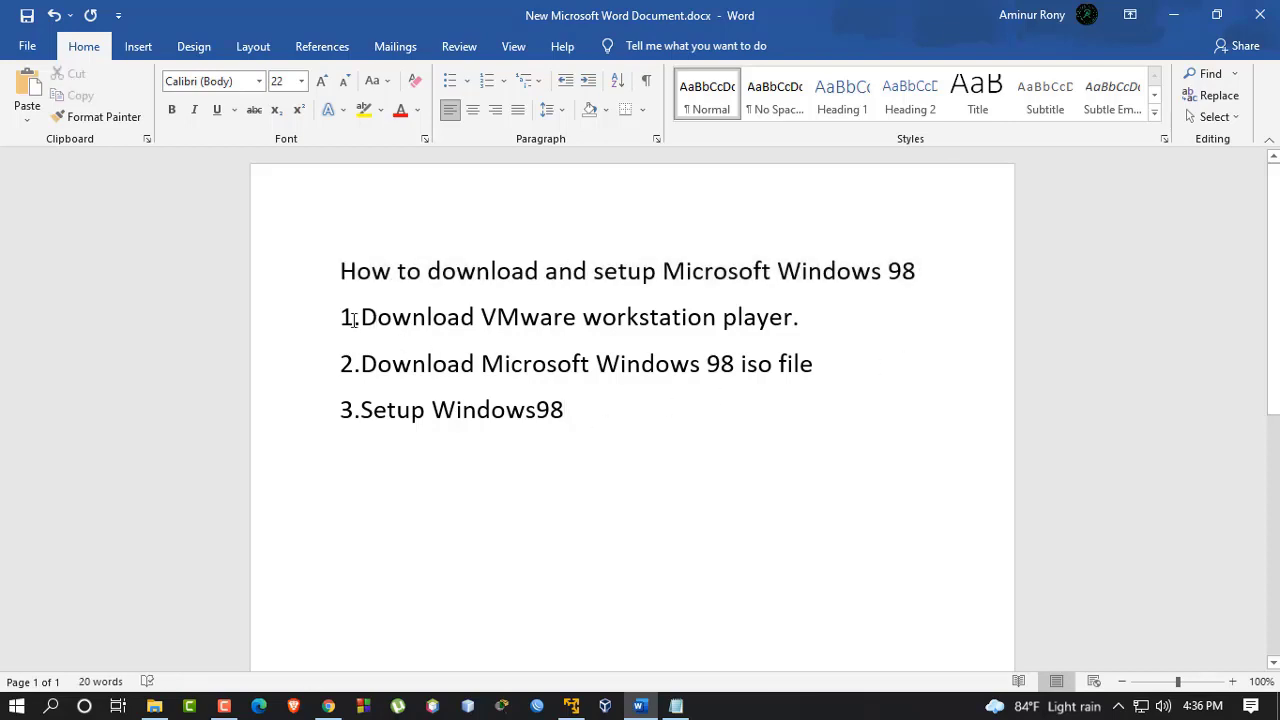
drag(354, 318, 918, 320)
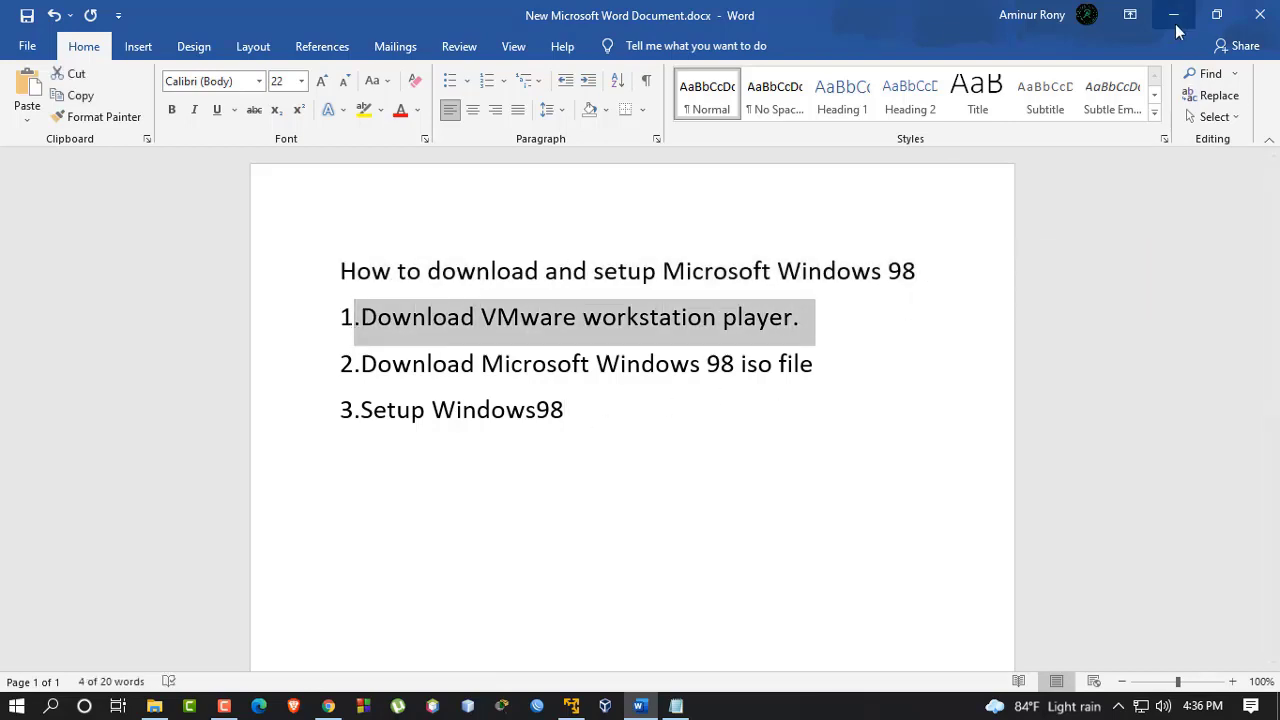
click(328, 706)
Search 'vmware workstation player' in a new tab and open the VMware download page
click(471, 15)
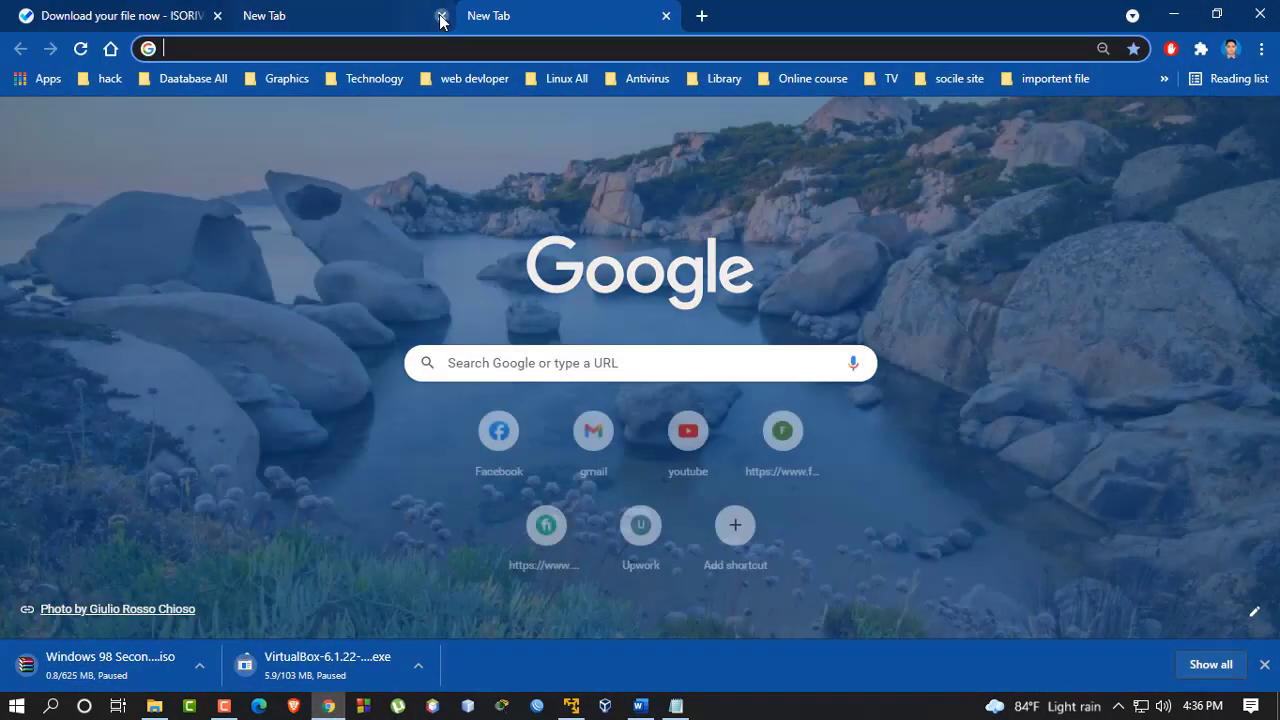
click(438, 15)
text(vm)
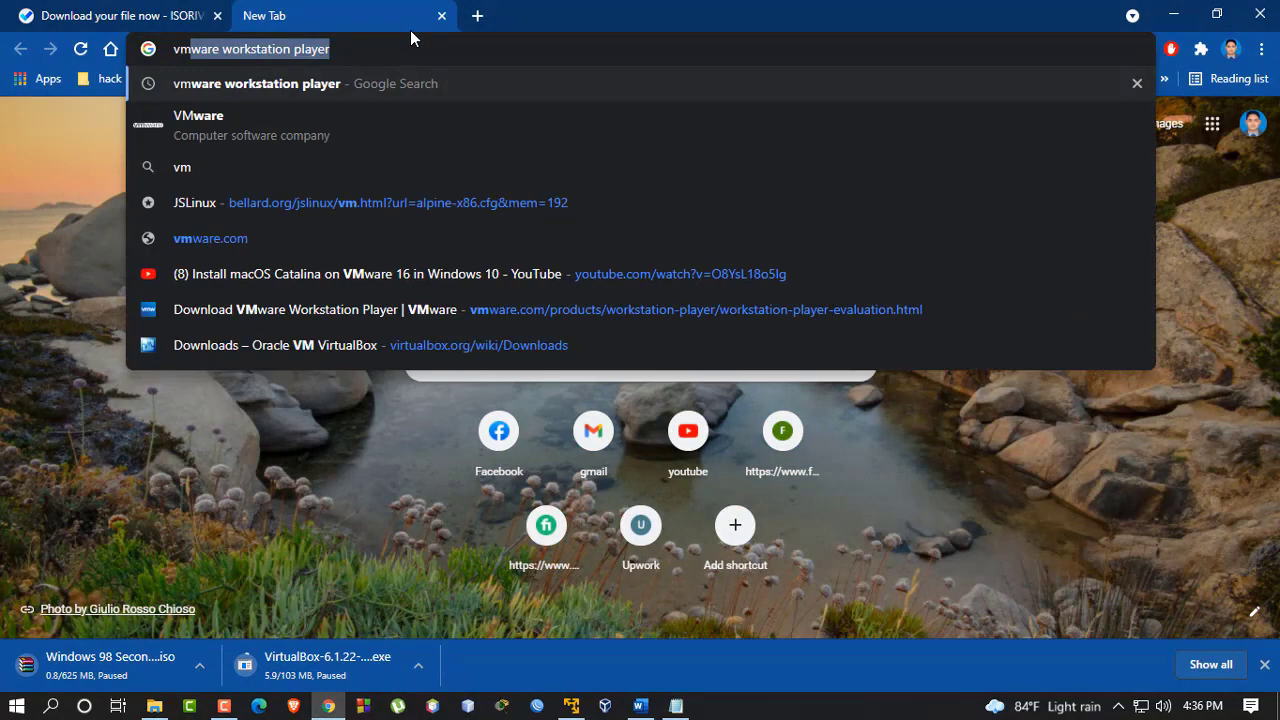
key(Return)
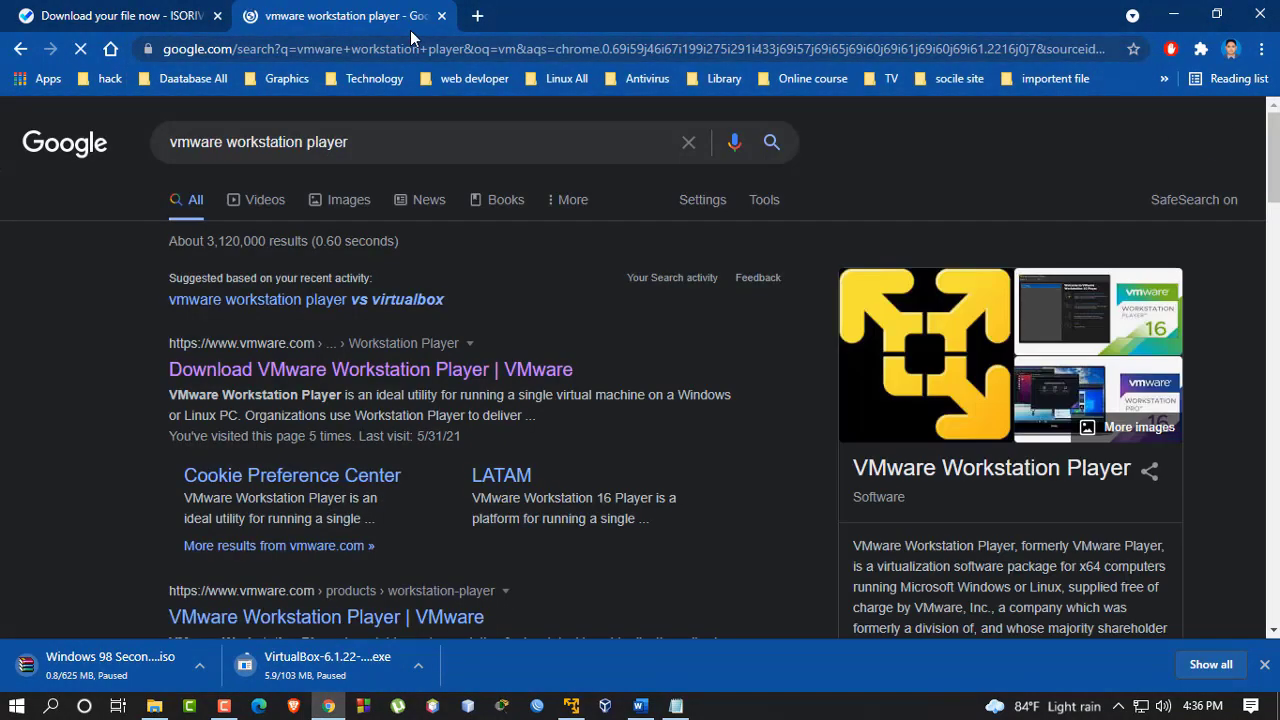
click(453, 370)
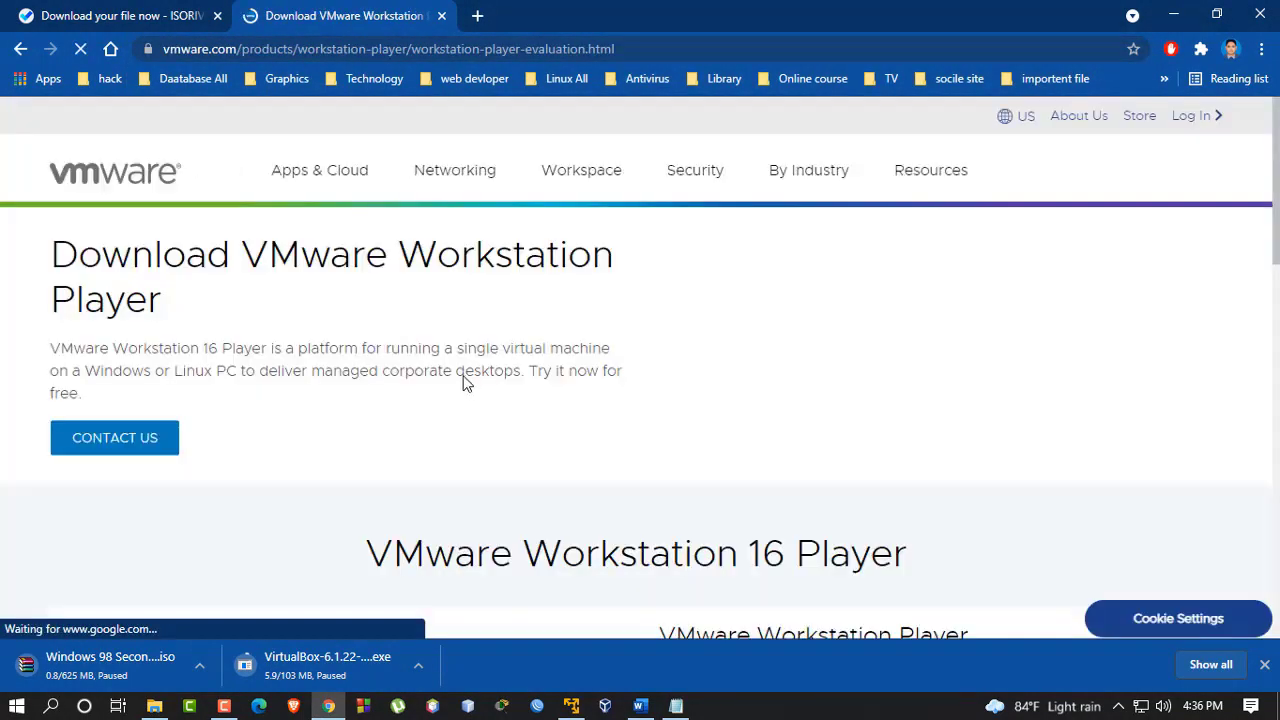
Inspect the Windows and Linux trial download cards, then minimize Chrome
scroll(466, 380, down, 5)
scroll(420, 340, down, 5)
scroll(420, 340, up, 2)
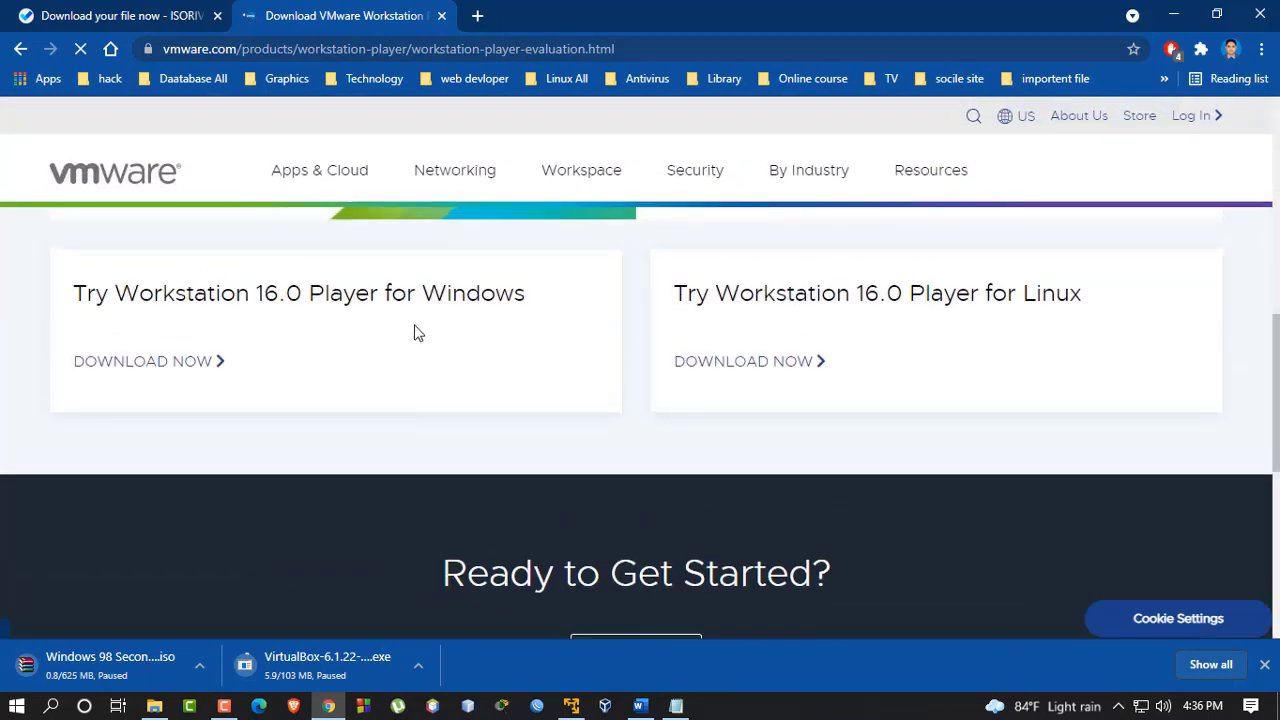
drag(422, 294, 526, 294)
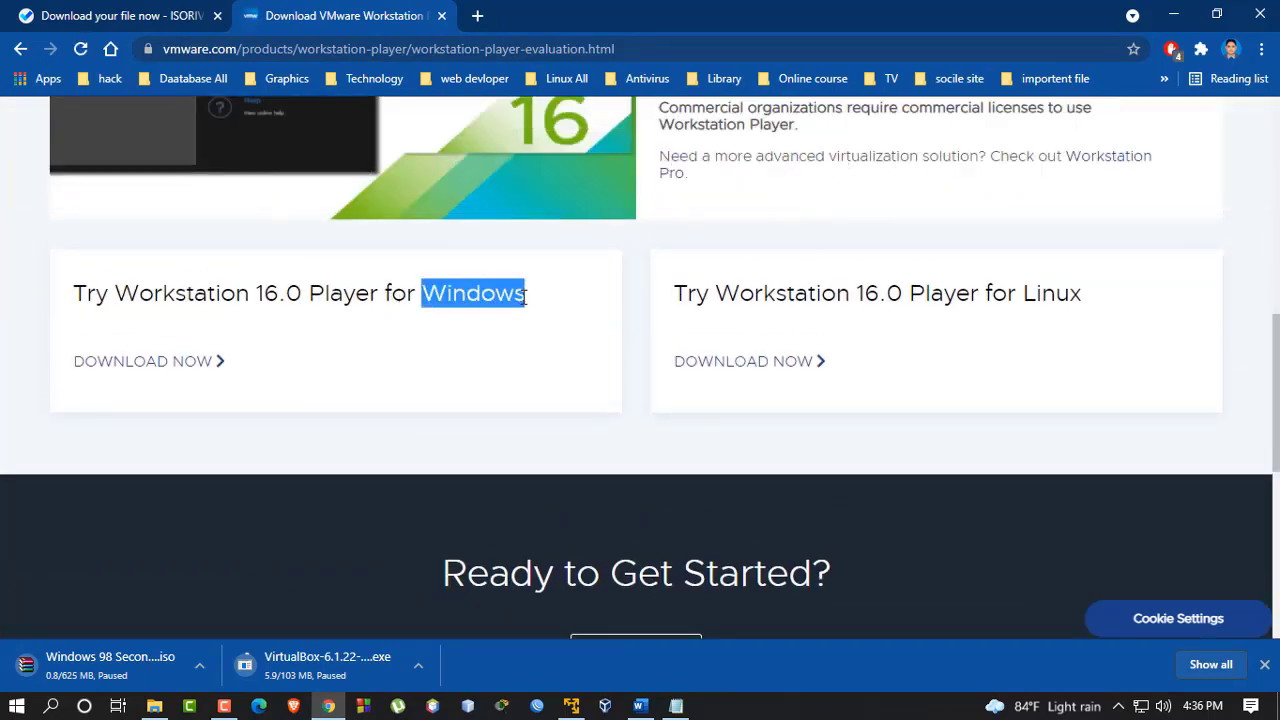
drag(1022, 293, 1086, 294)
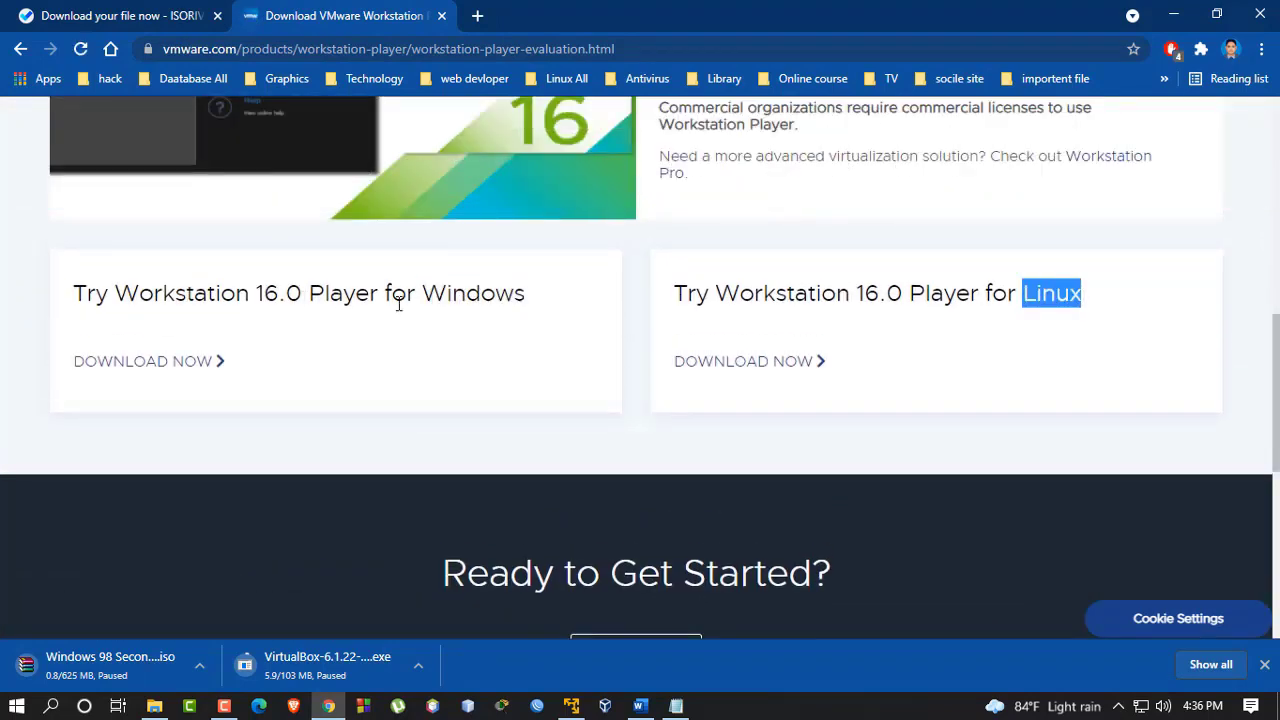
drag(534, 314, 34, 303)
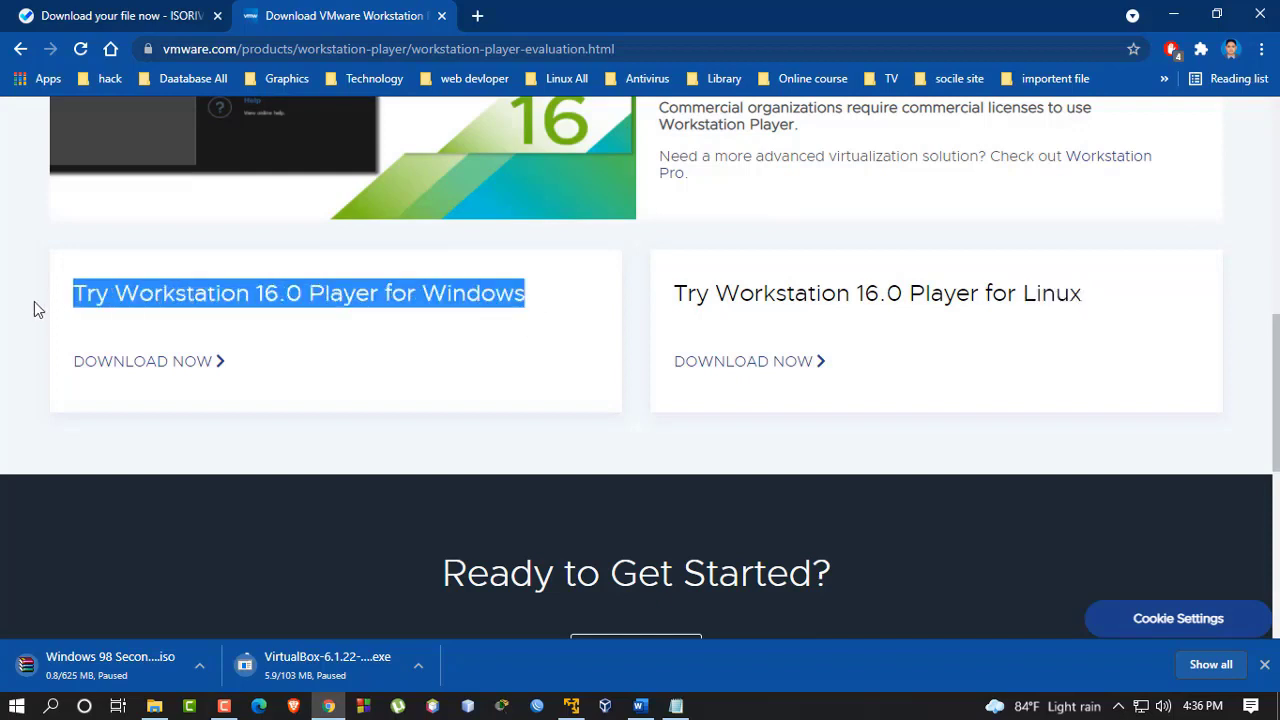
click(9, 222)
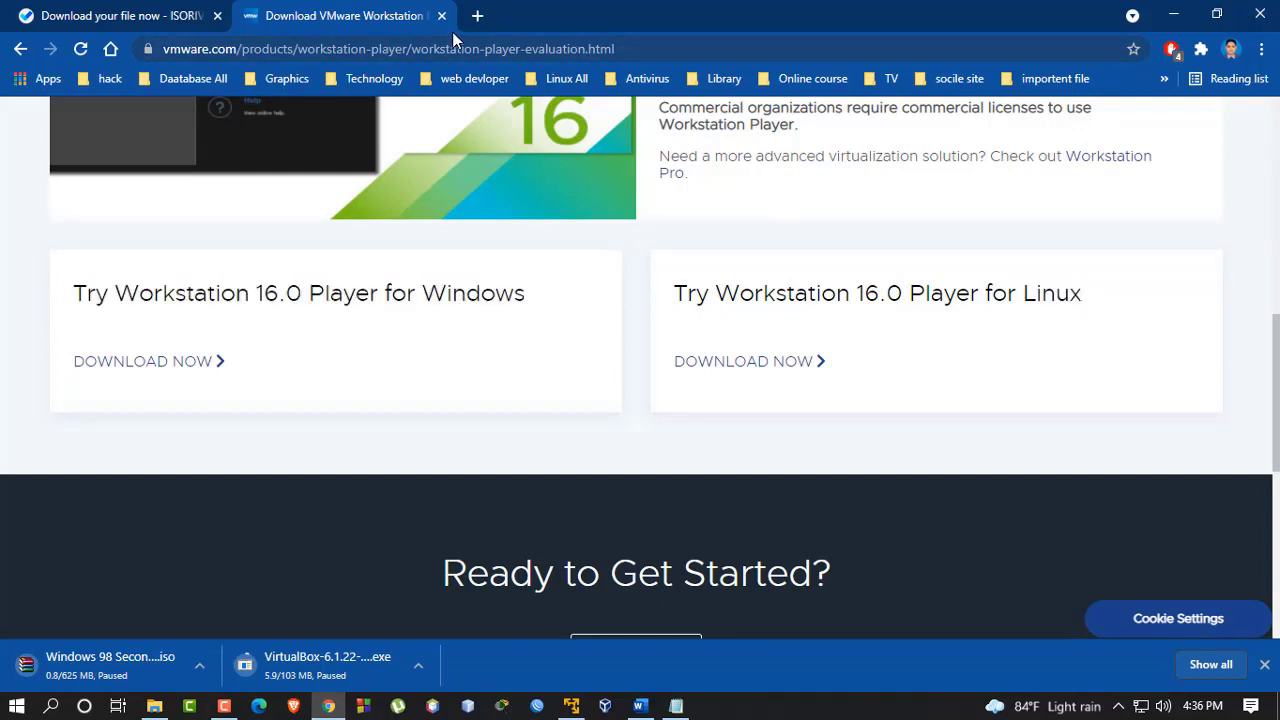
click(1176, 14)
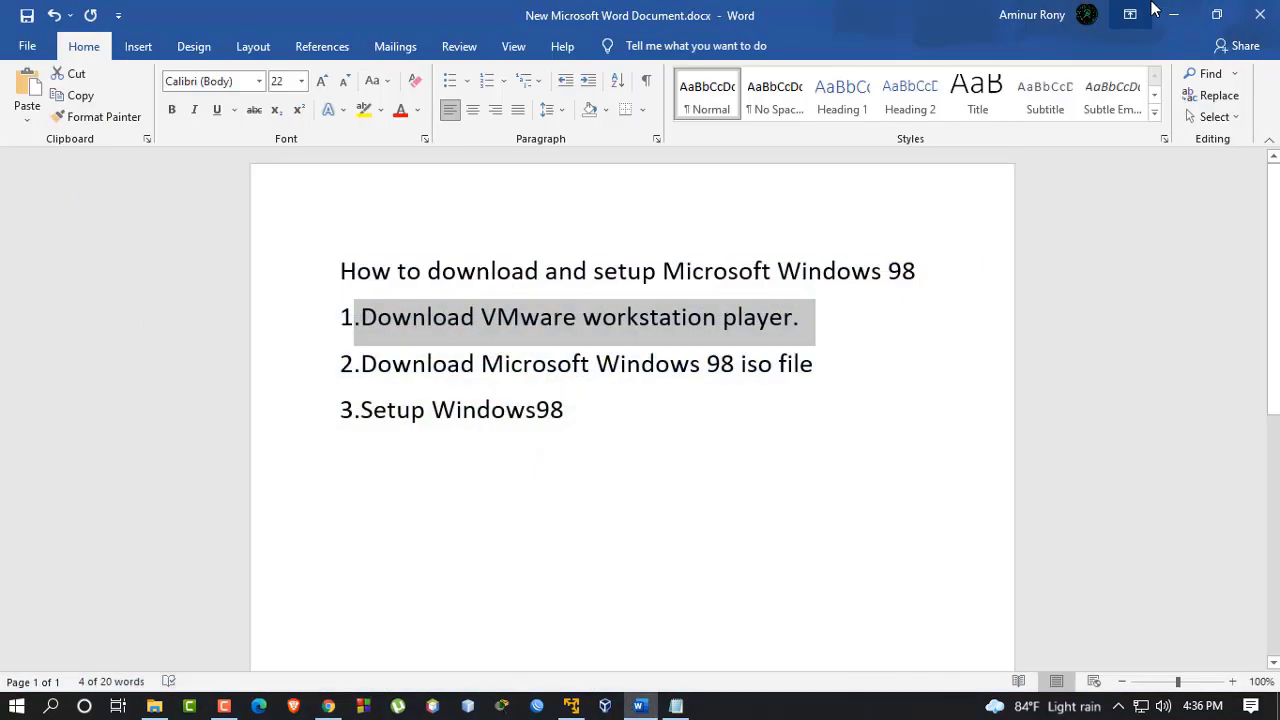
Highlight step 2 and its word 'iso' in the outline, then minimize Word
click(701, 423)
drag(817, 366, 413, 368)
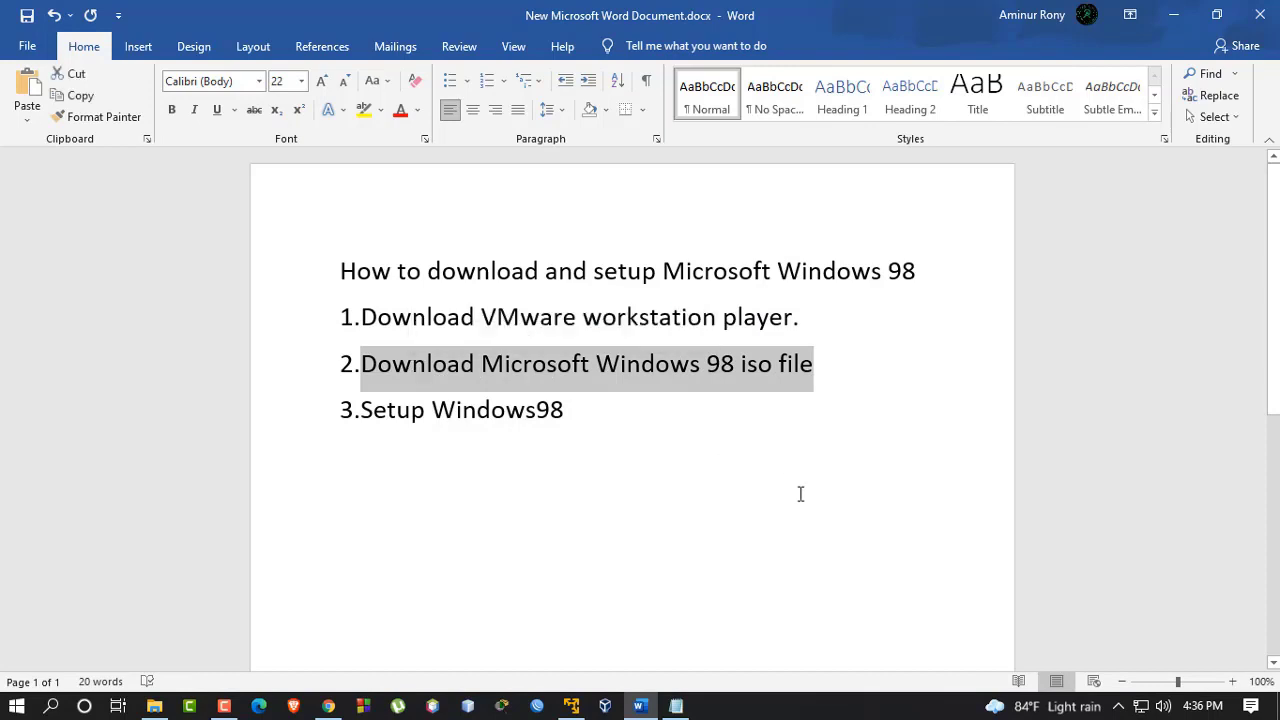
drag(778, 365, 731, 367)
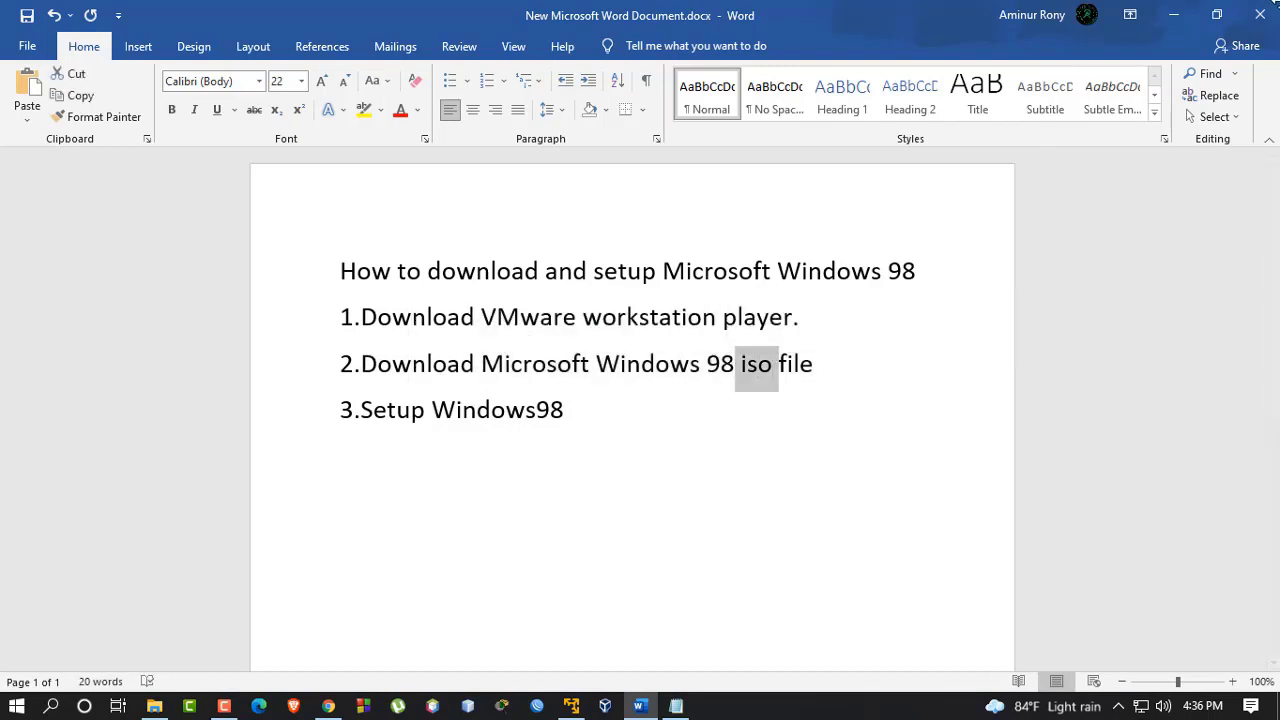
click(1174, 14)
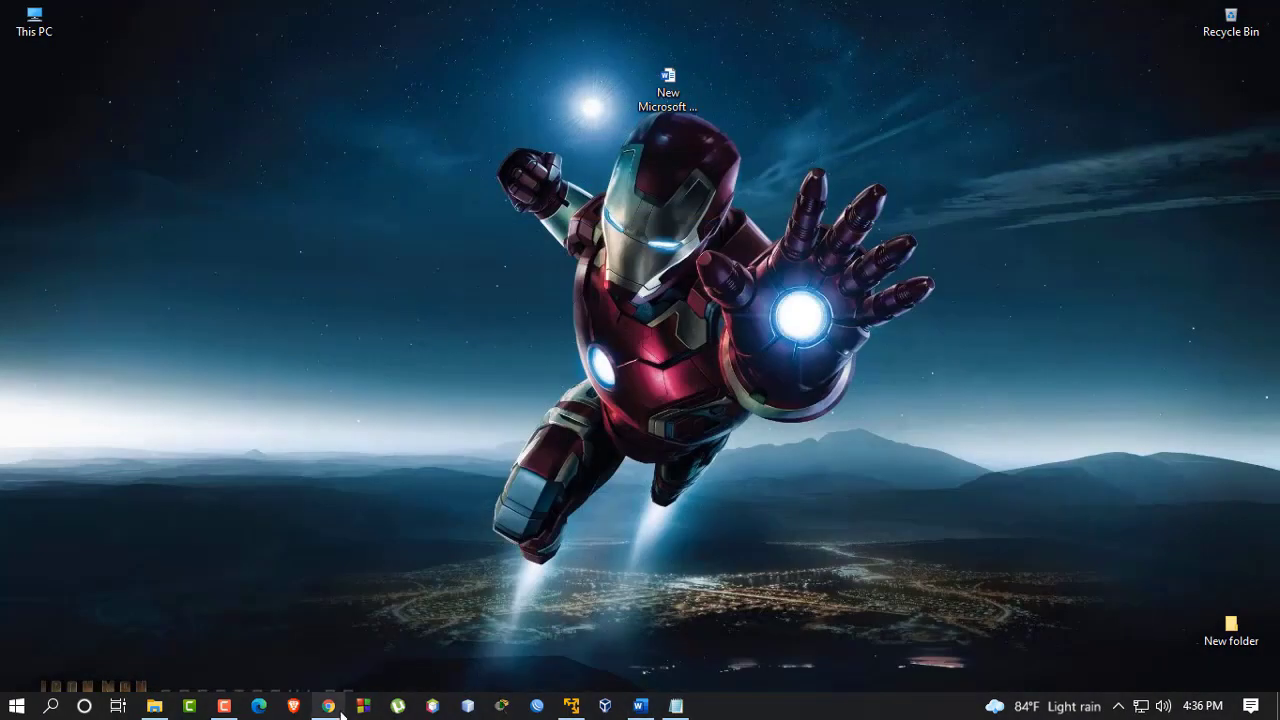
Restore Chrome and open the Windows 98 category on the ISORIVER tab
click(328, 706)
click(181, 14)
scroll(314, 150, up, 3)
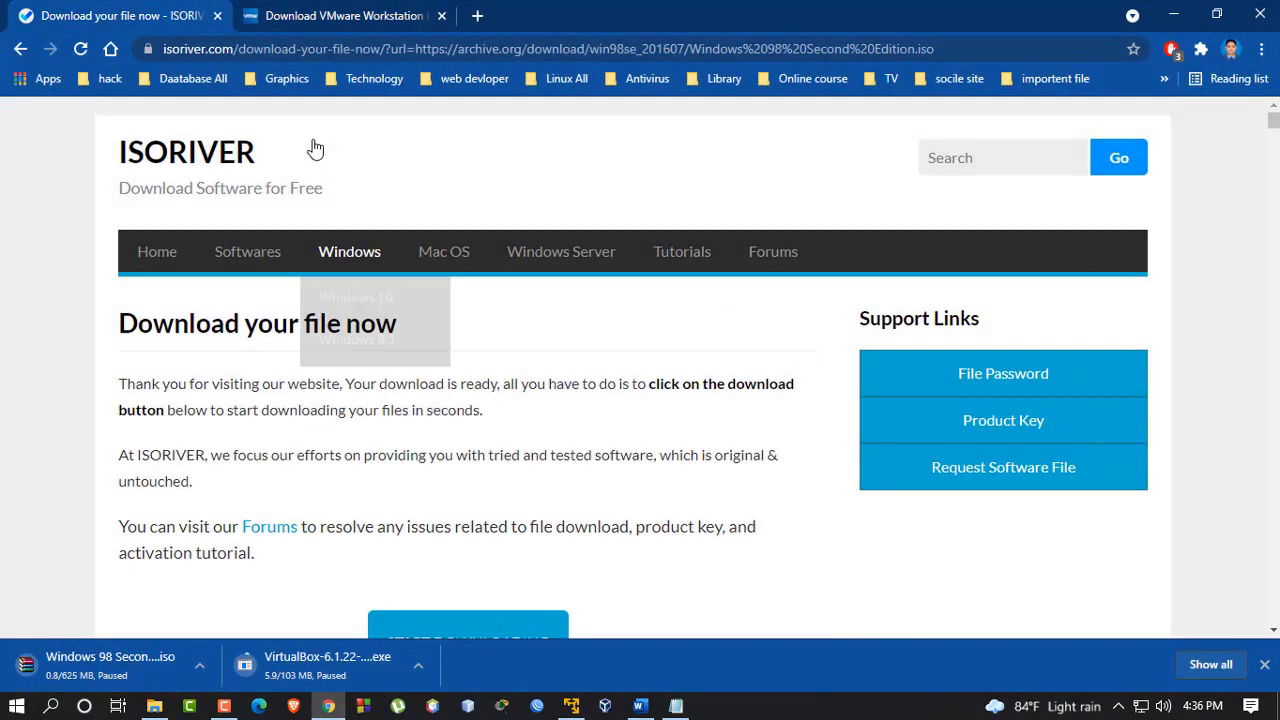
mouse_move(371, 257)
scroll(378, 445, down, 2)
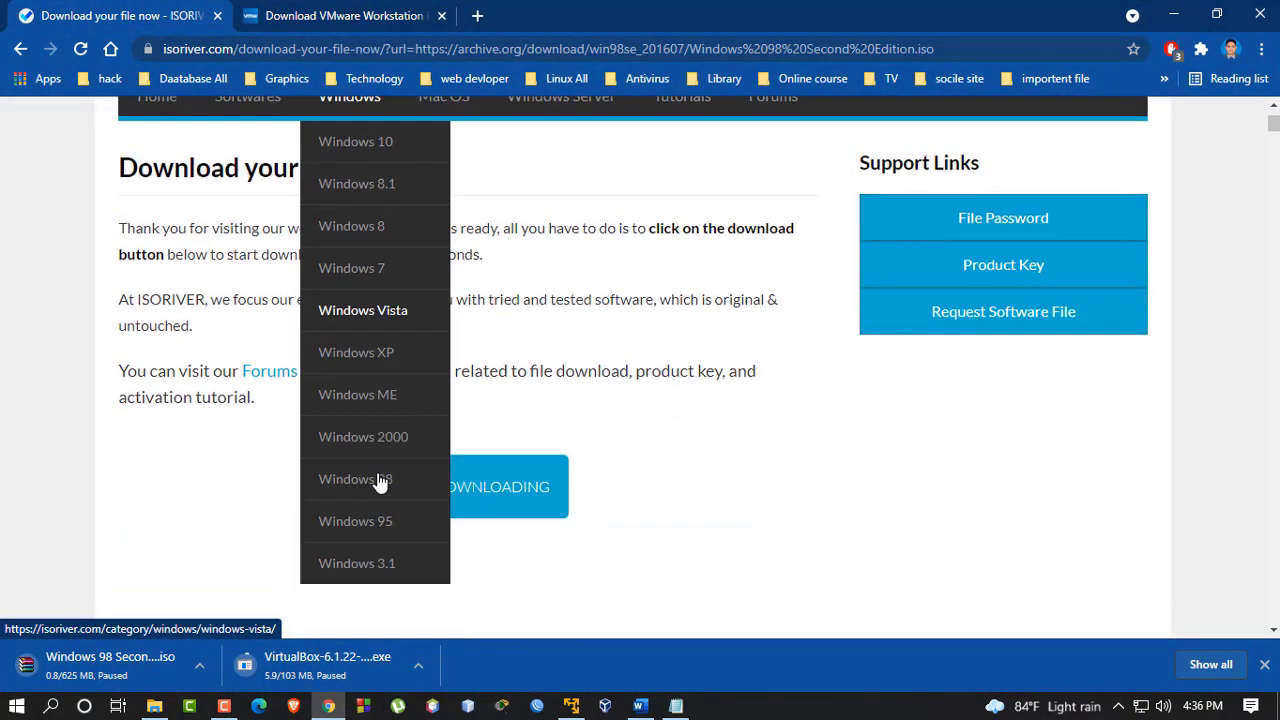
click(395, 457)
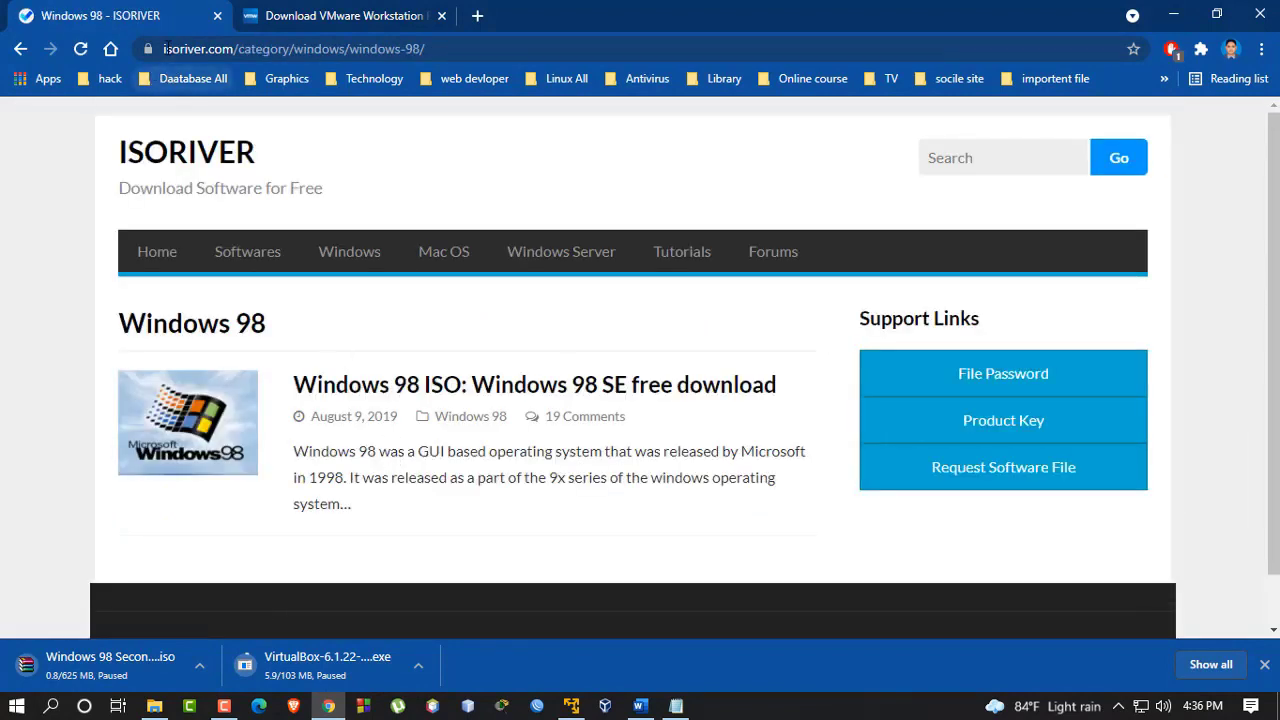
Open the Windows 98 ISO post, scroll to its download section, and minimize Chrome
click(167, 48)
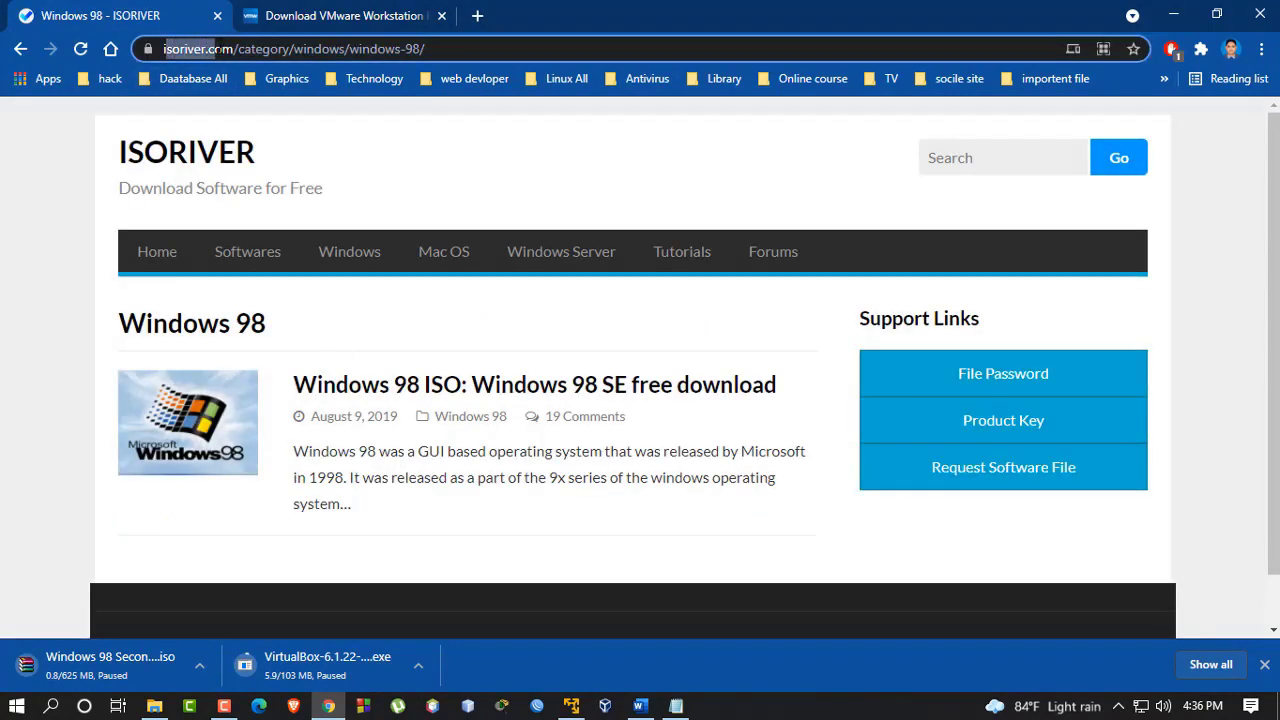
double_click(237, 48)
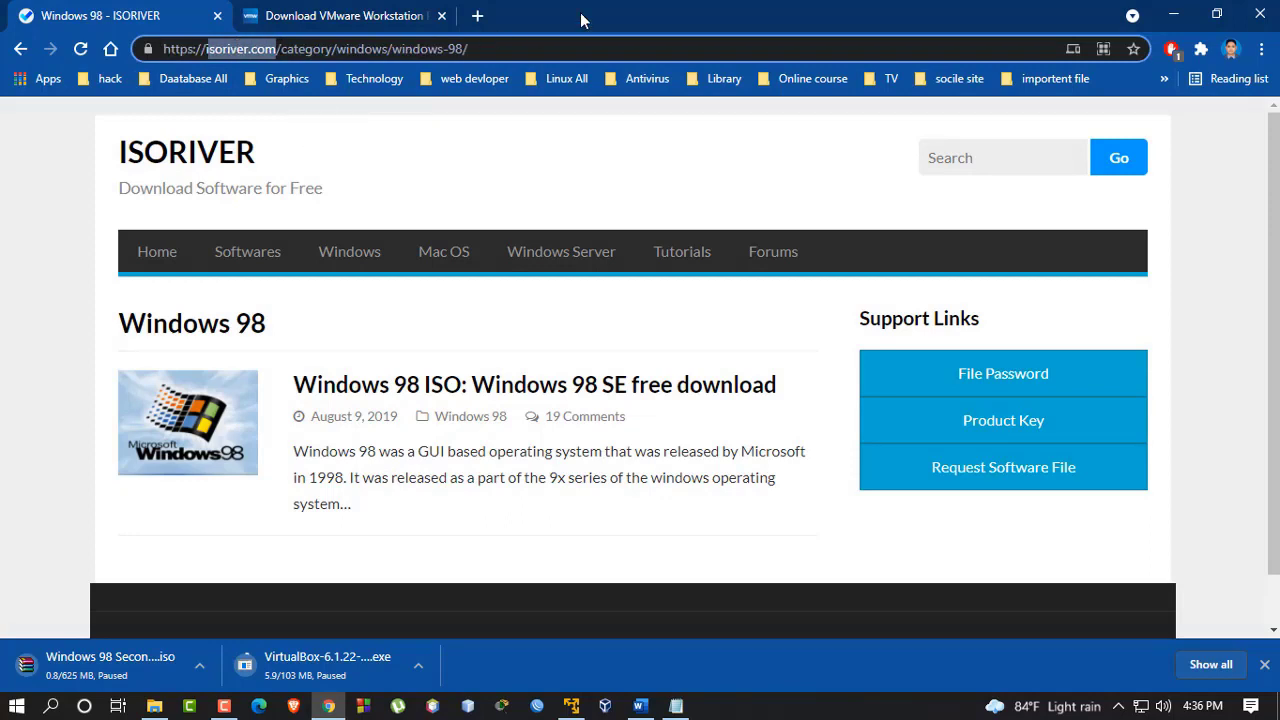
click(521, 48)
click(86, 392)
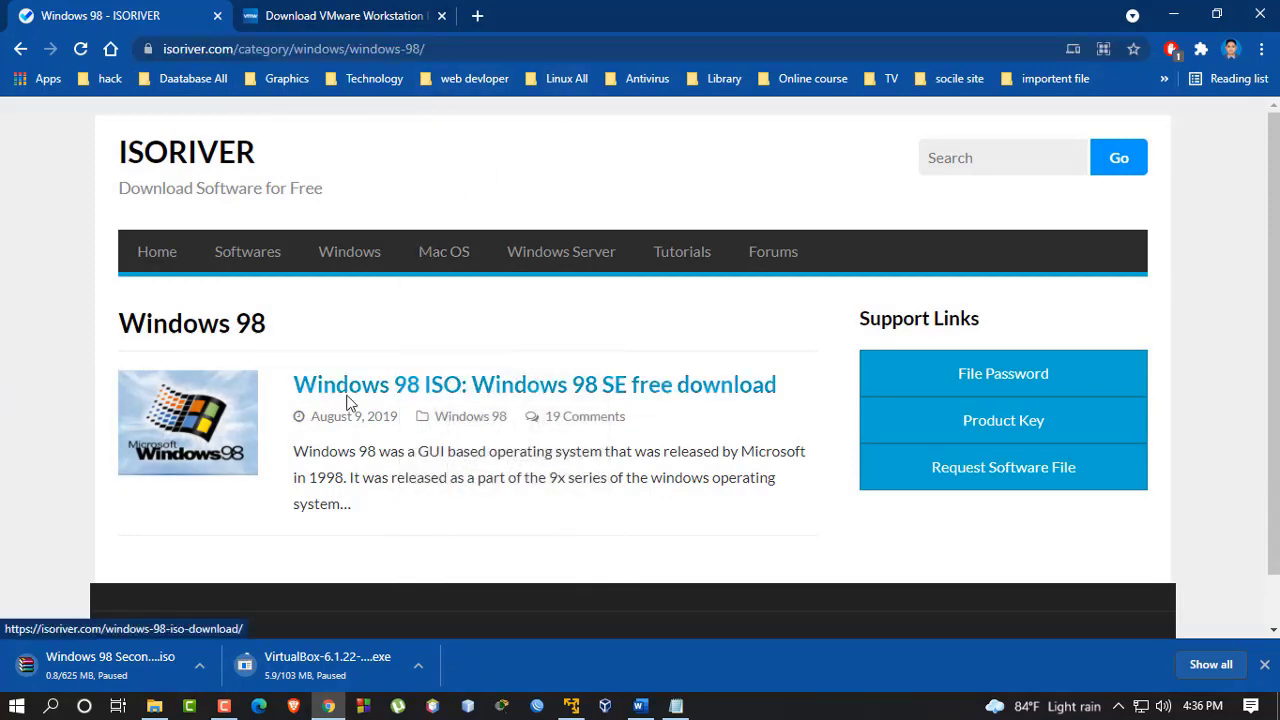
click(348, 400)
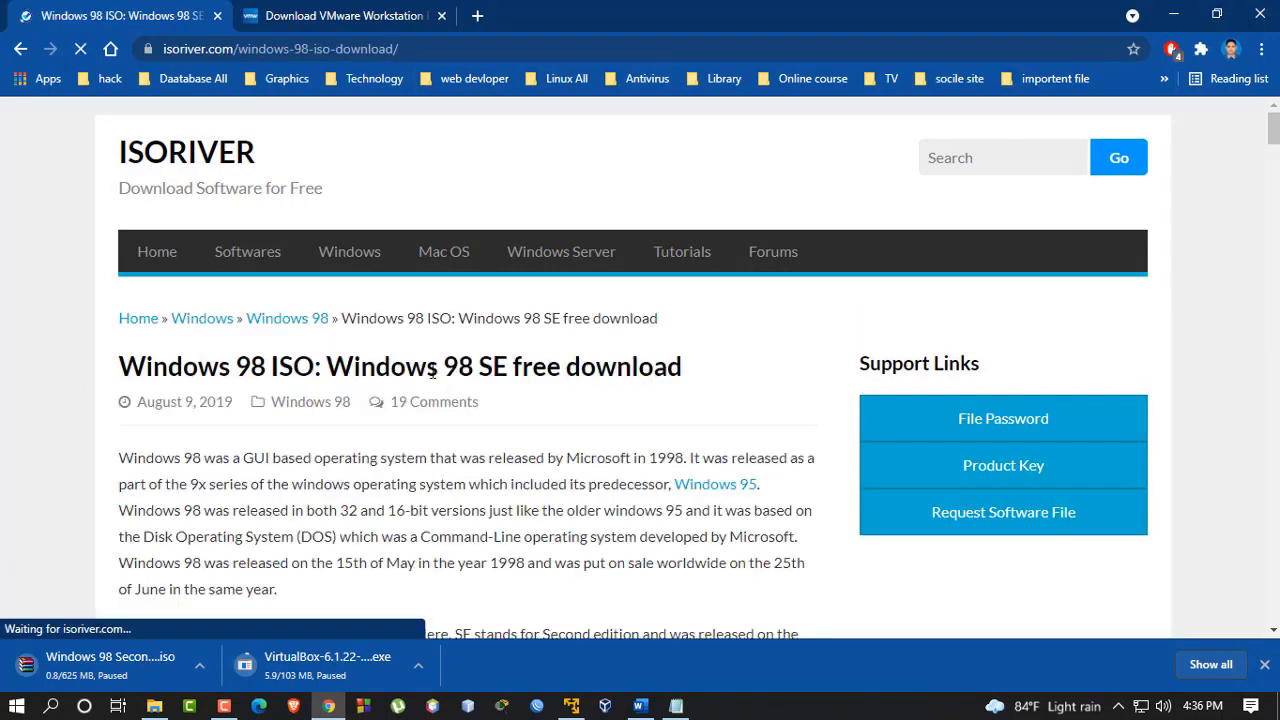
scroll(450, 375, down, 6)
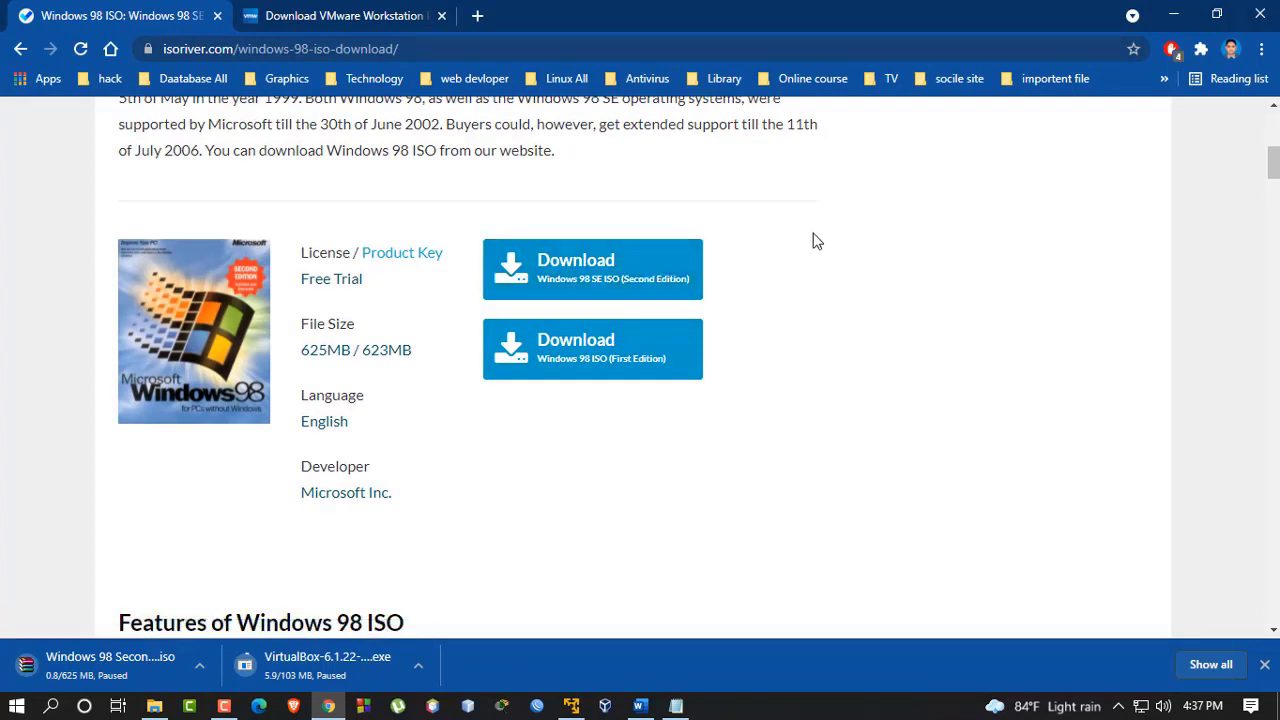
click(1174, 15)
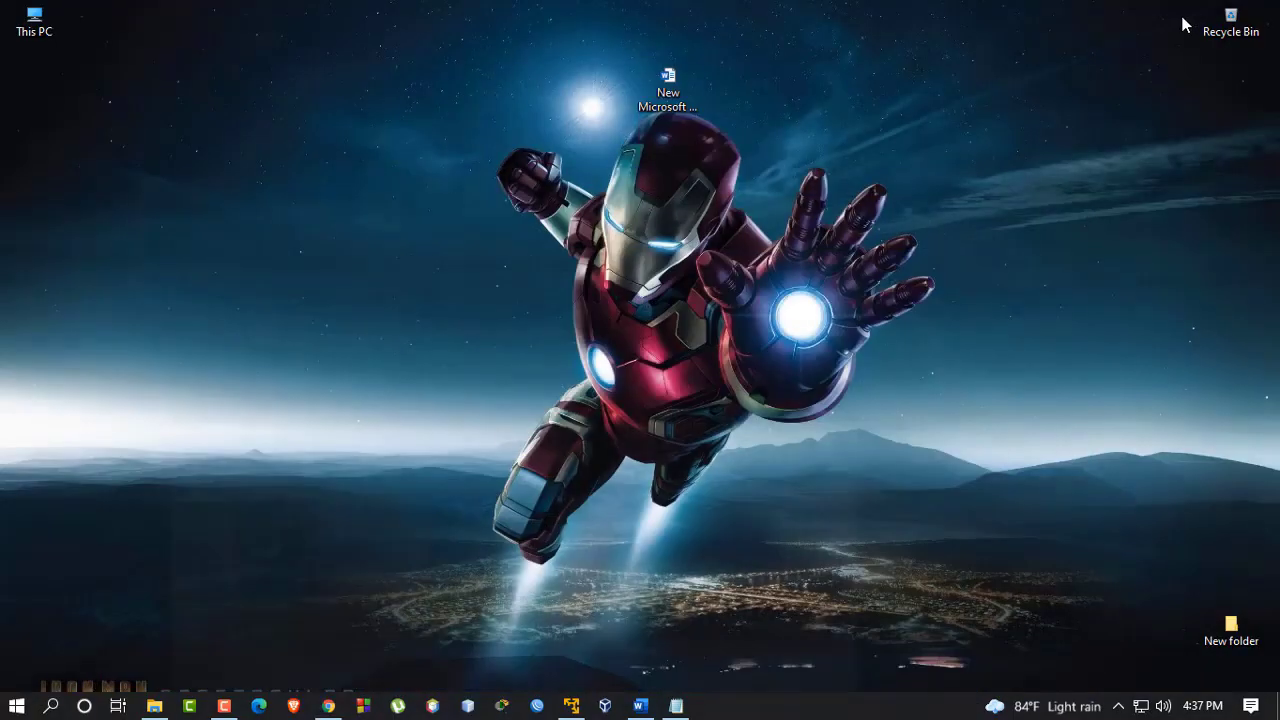
Start a new virtual machine in VMware Player using the installer disc image option
click(571, 705)
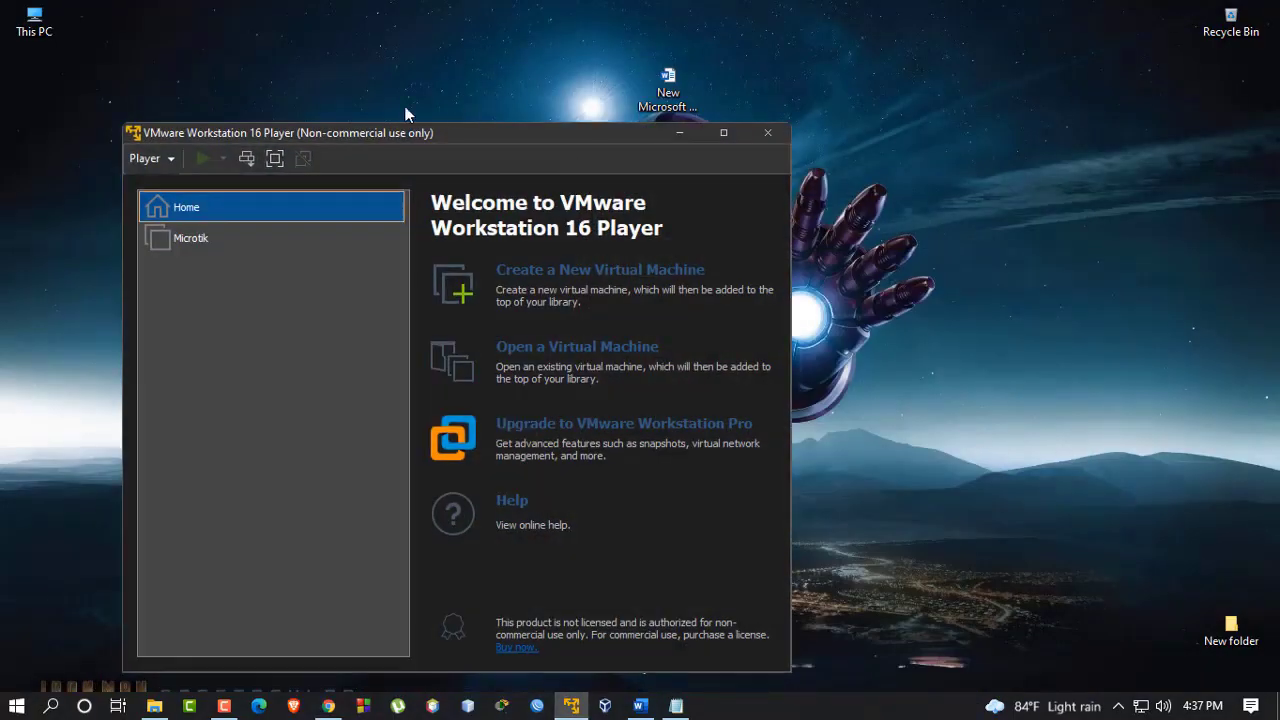
drag(486, 133, 535, 43)
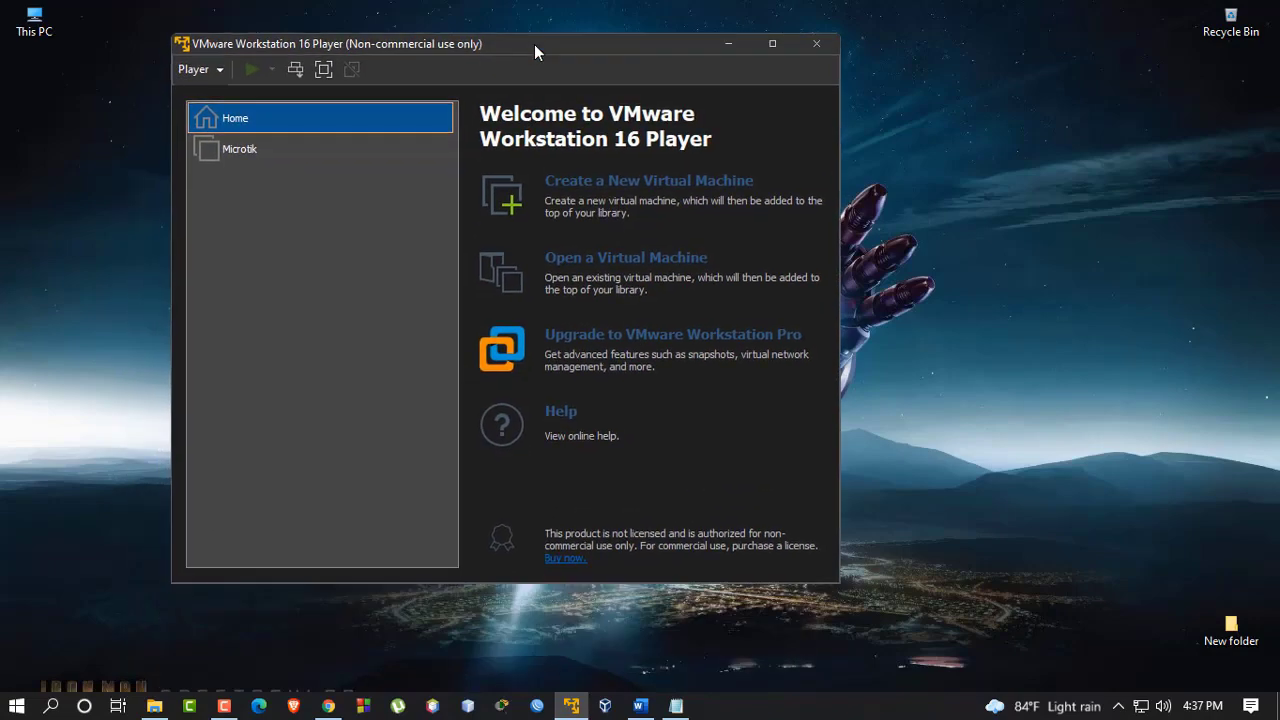
click(588, 184)
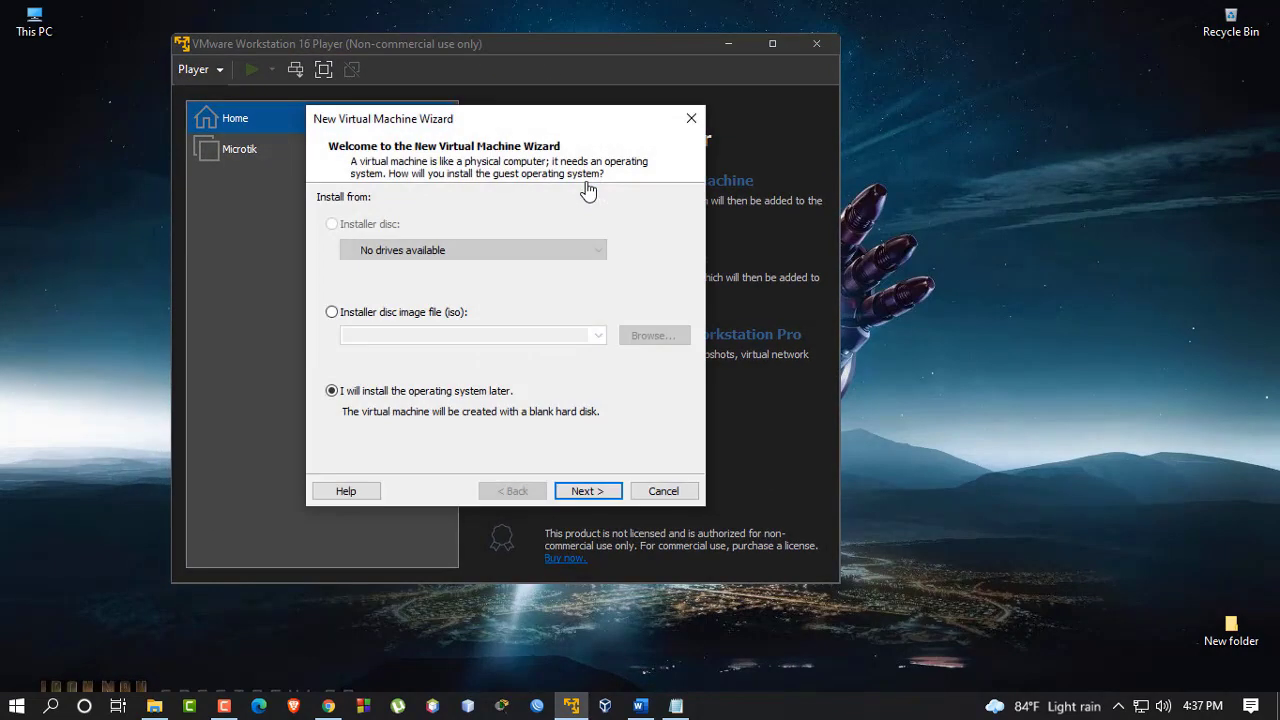
click(333, 312)
Pick F:\SOFTWARTE\OS\Windows All\Windows98\Windows 98 Second Edition.iso as the install image
click(652, 335)
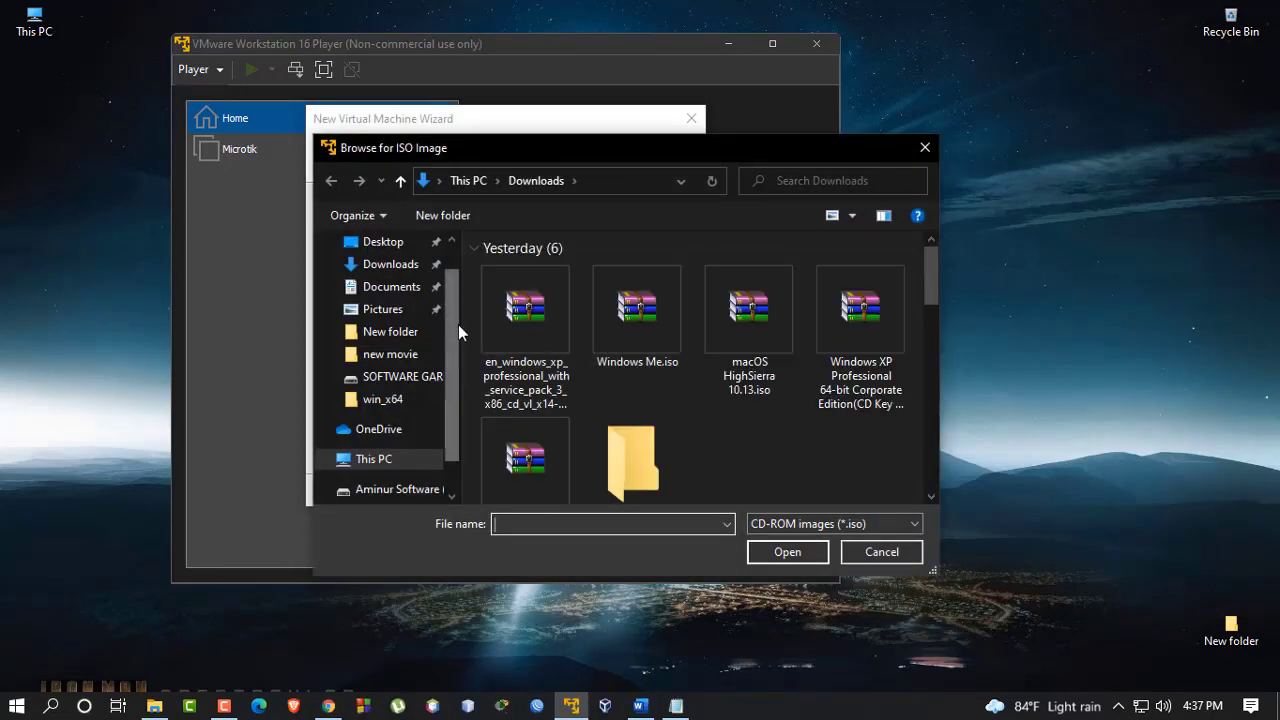
scroll(455, 340, down, 1)
click(426, 447)
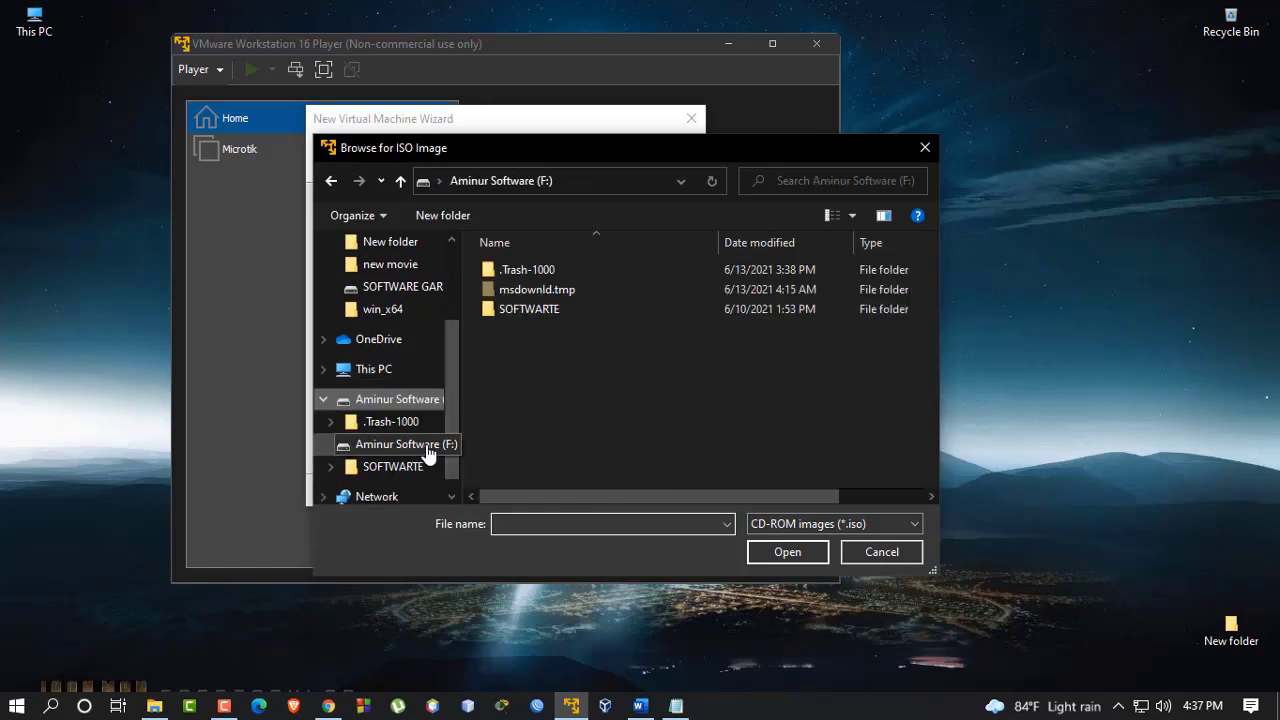
double_click(539, 314)
double_click(539, 274)
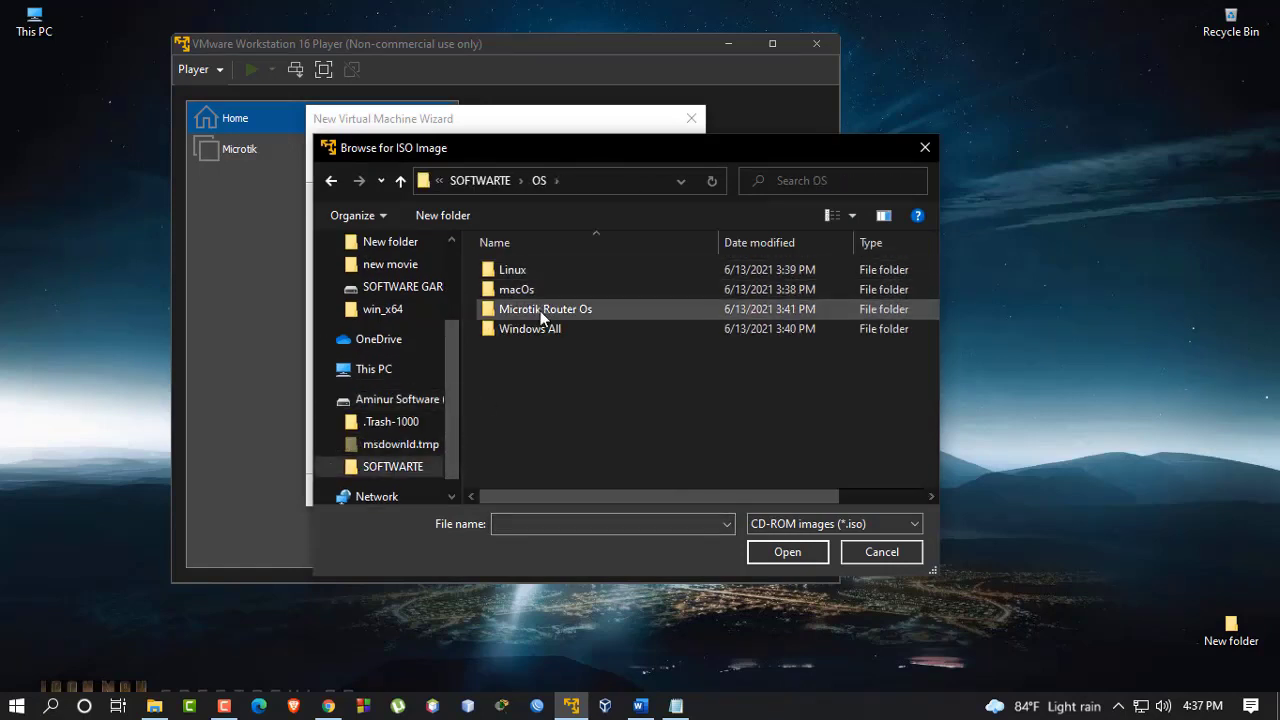
double_click(540, 314)
click(400, 181)
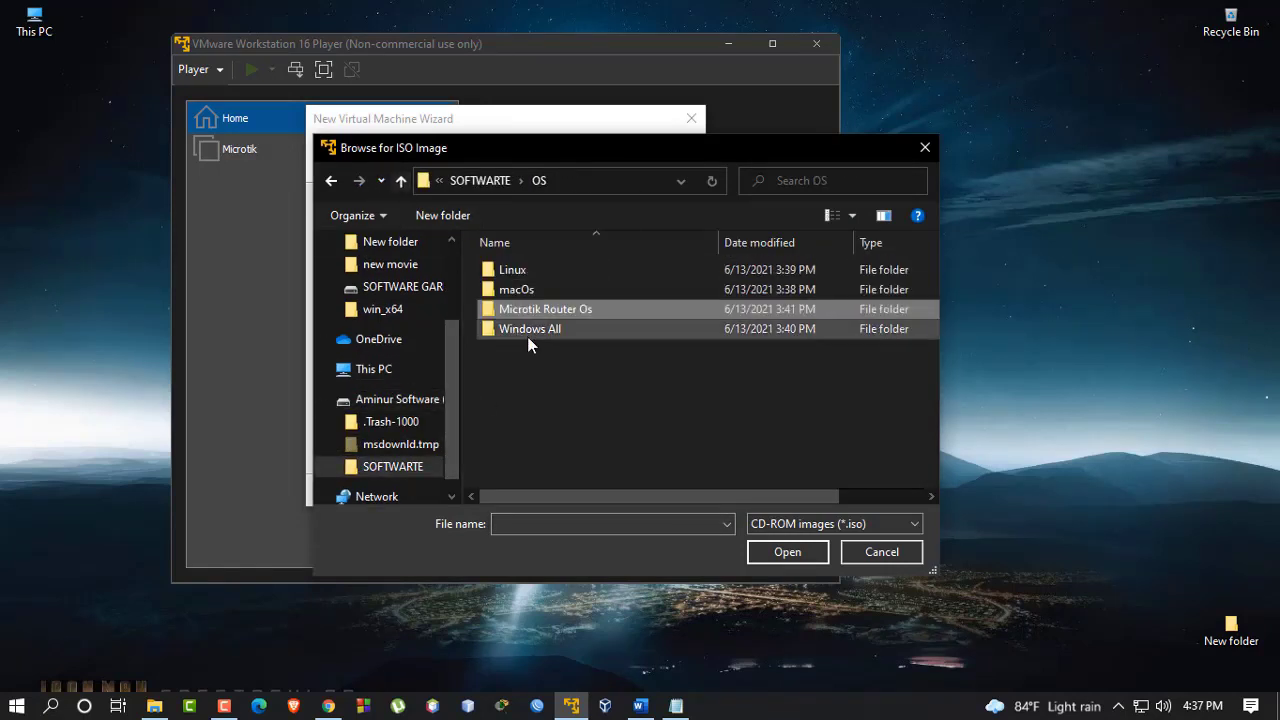
double_click(537, 331)
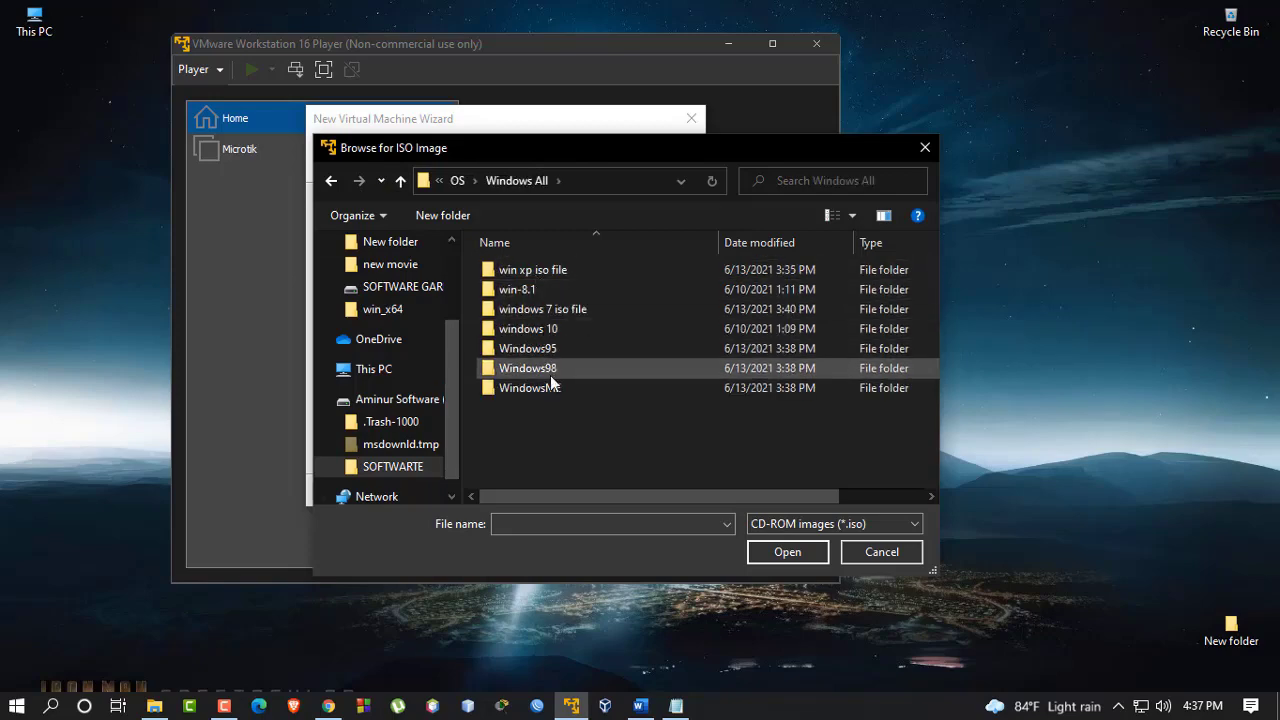
double_click(550, 370)
click(560, 272)
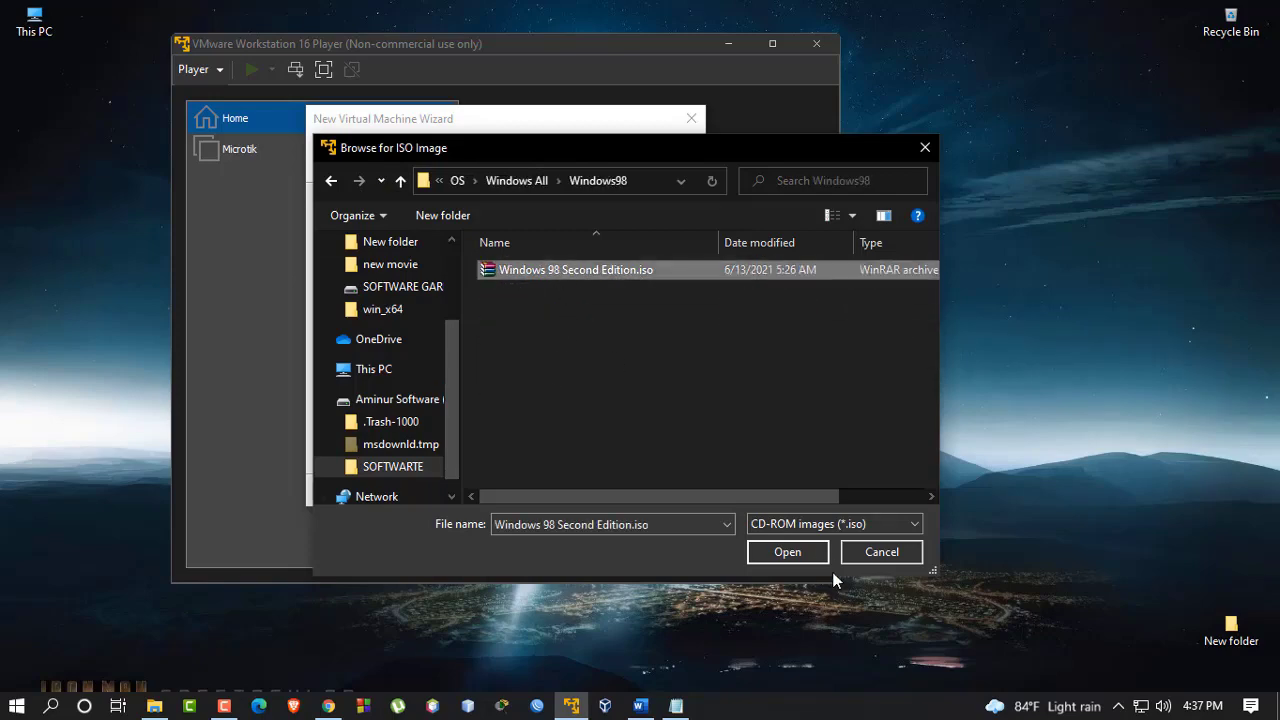
click(786, 553)
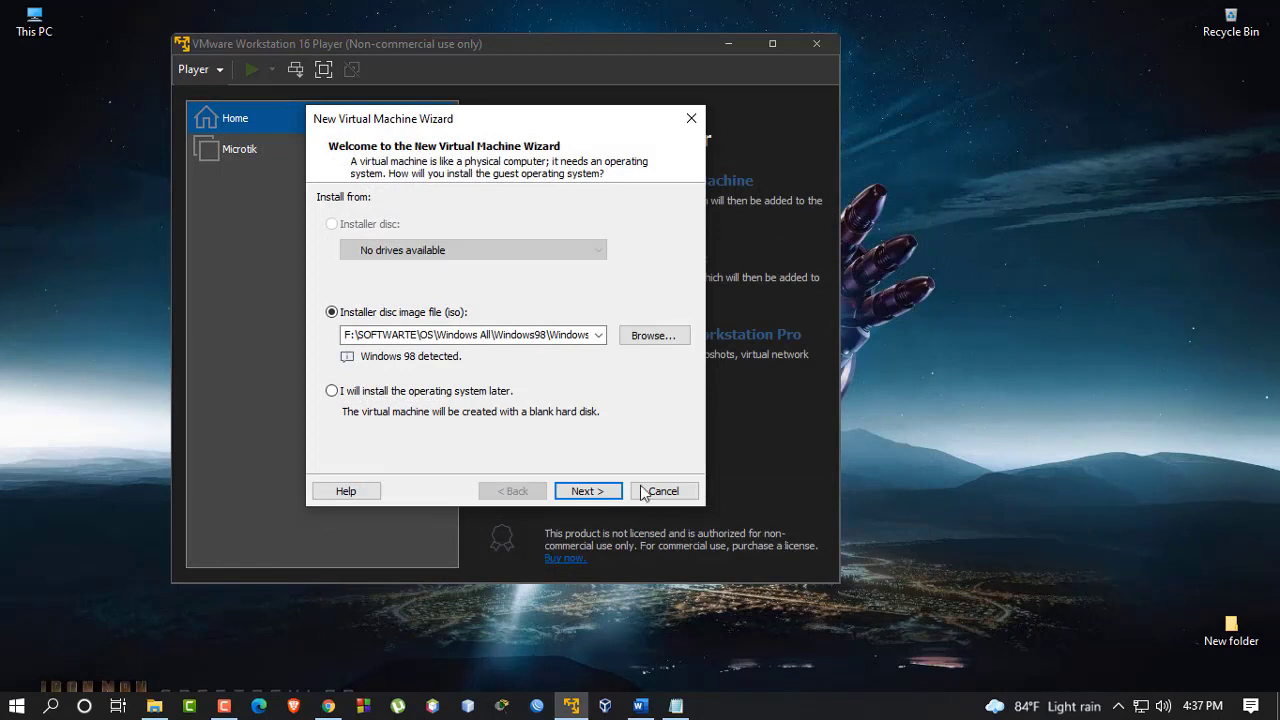
click(588, 491)
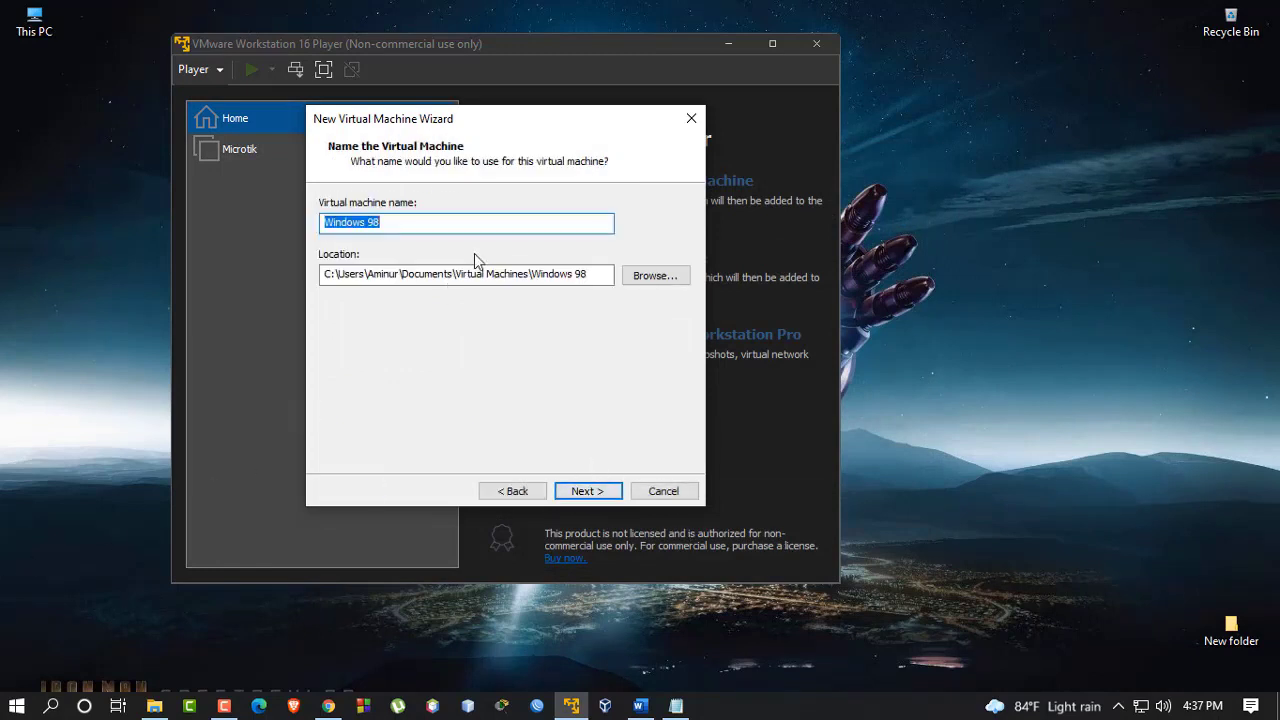
Set the virtual machine's storage location to D:\win98
click(656, 276)
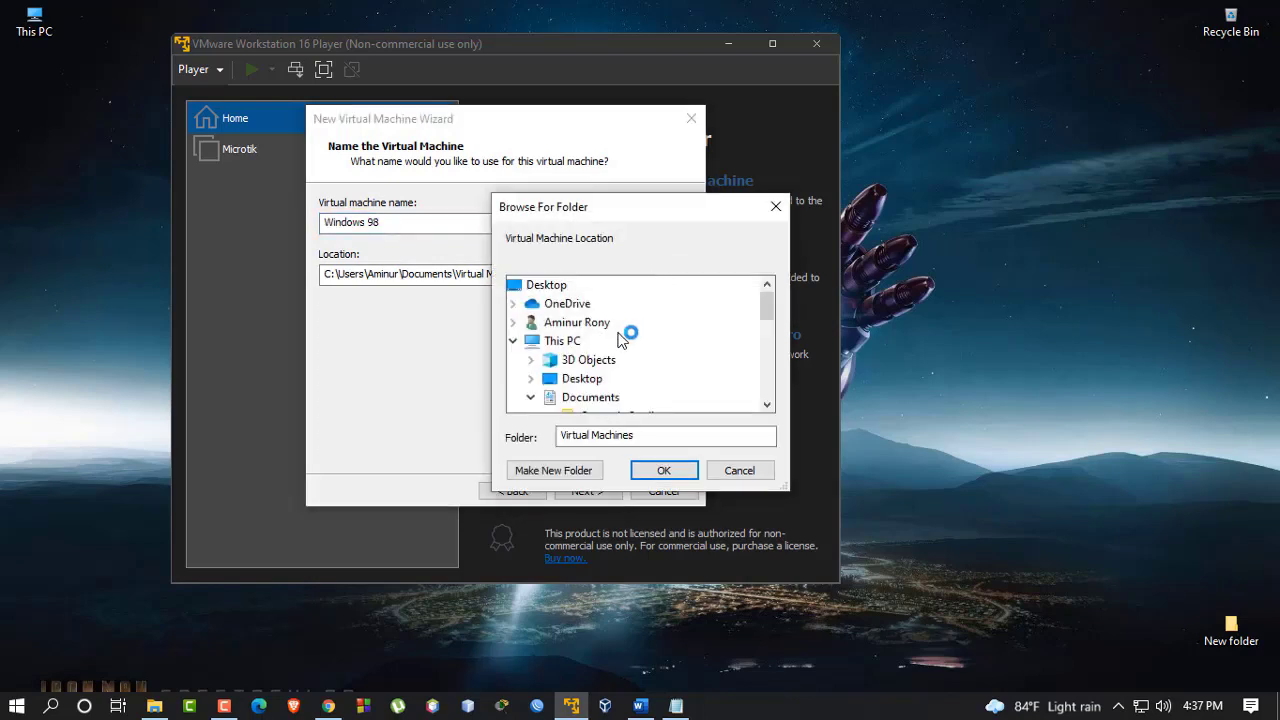
scroll(608, 390, down, 1)
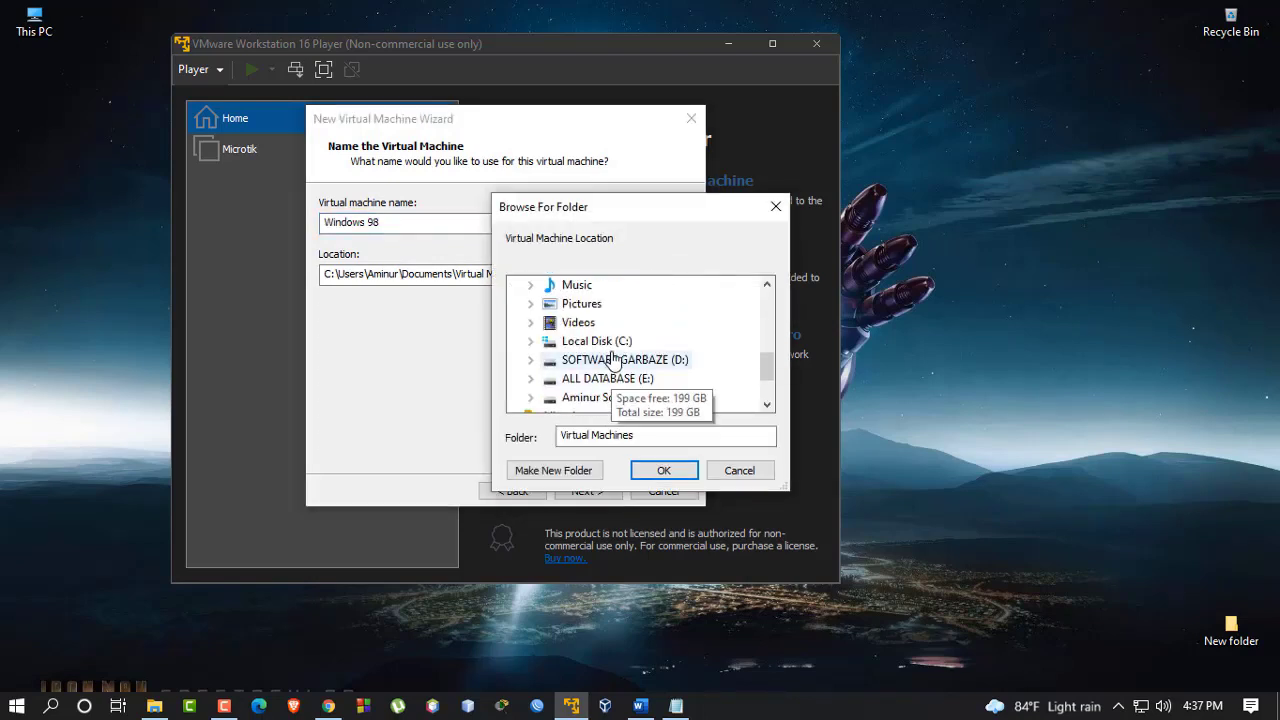
click(620, 362)
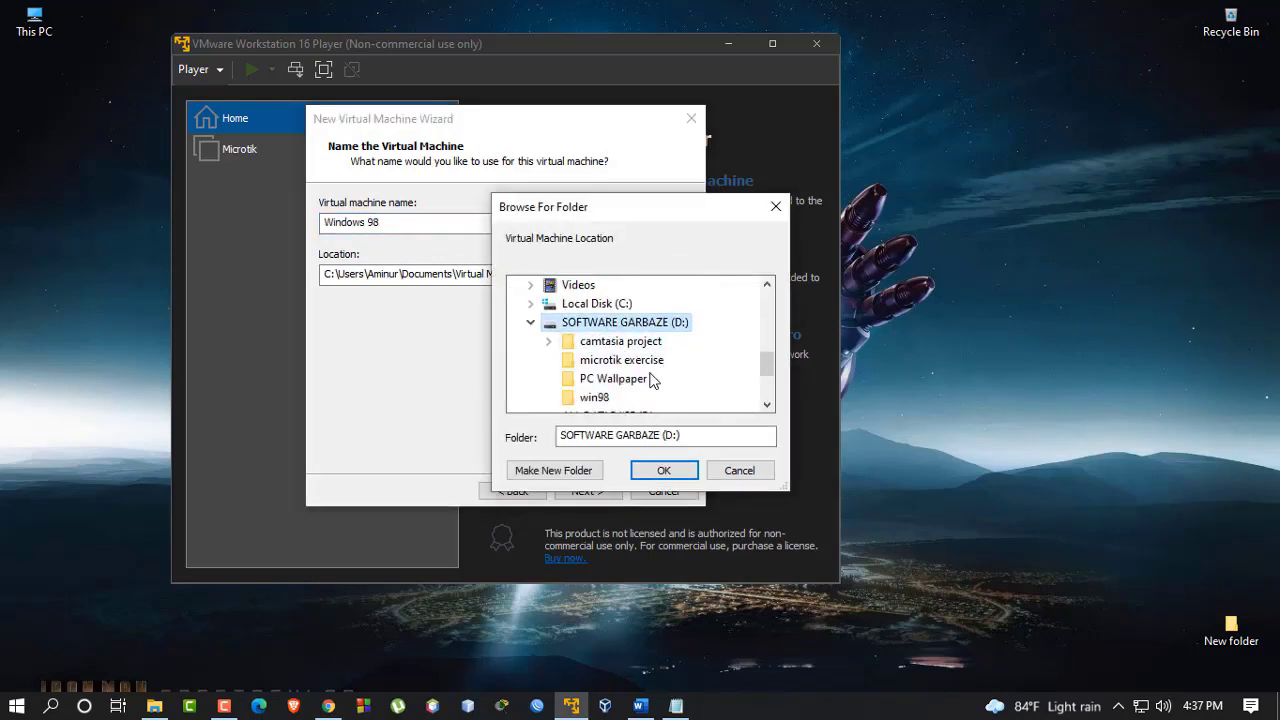
click(603, 409)
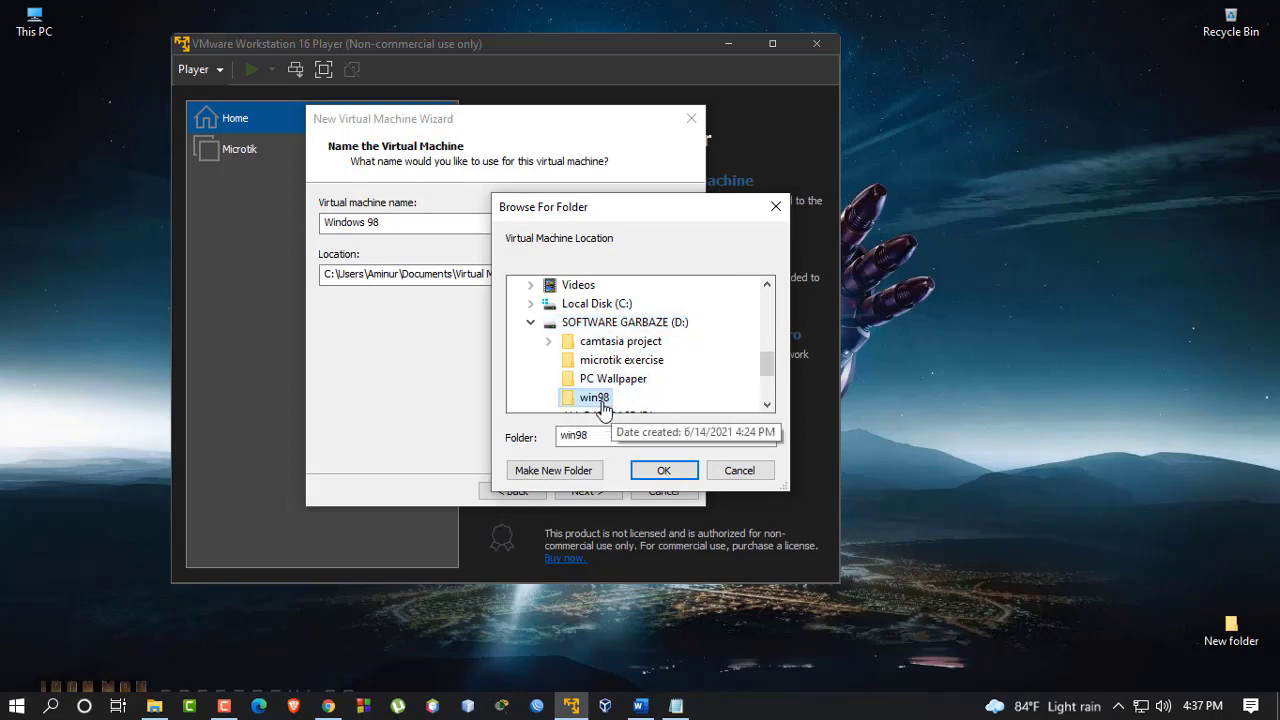
click(662, 470)
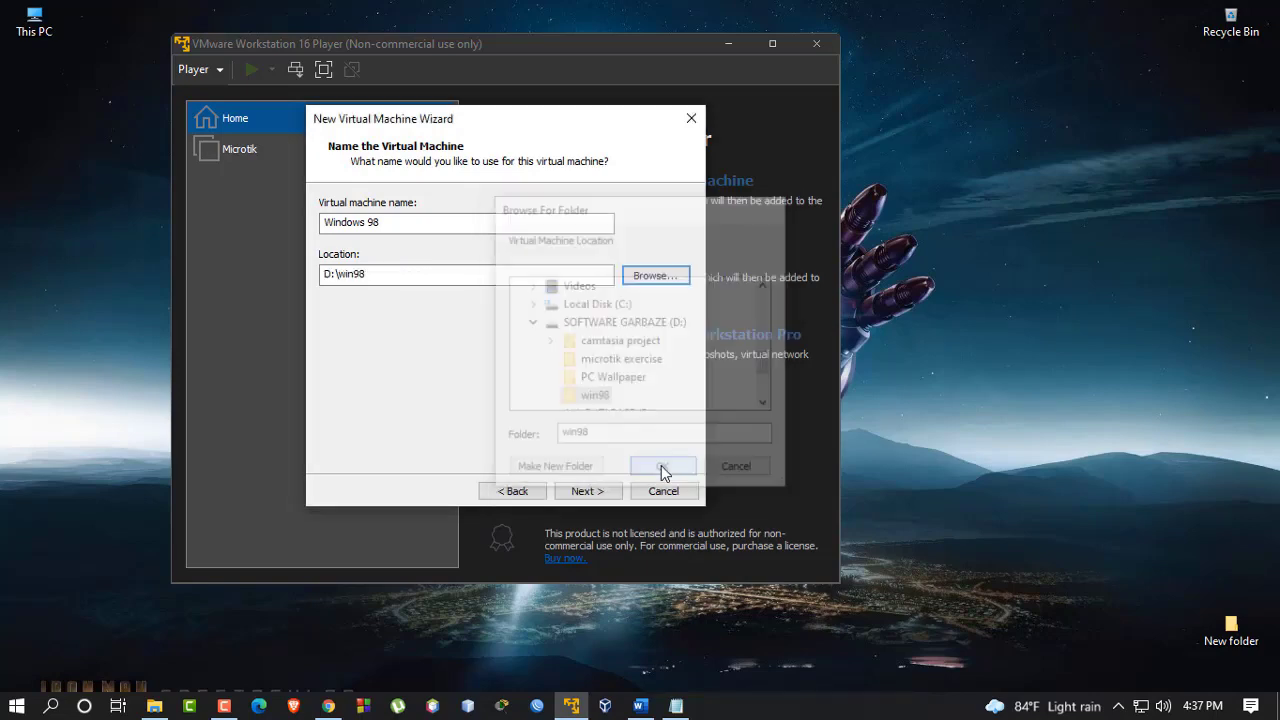
Set a 10 GB split virtual disk and finish creating the machine
click(587, 491)
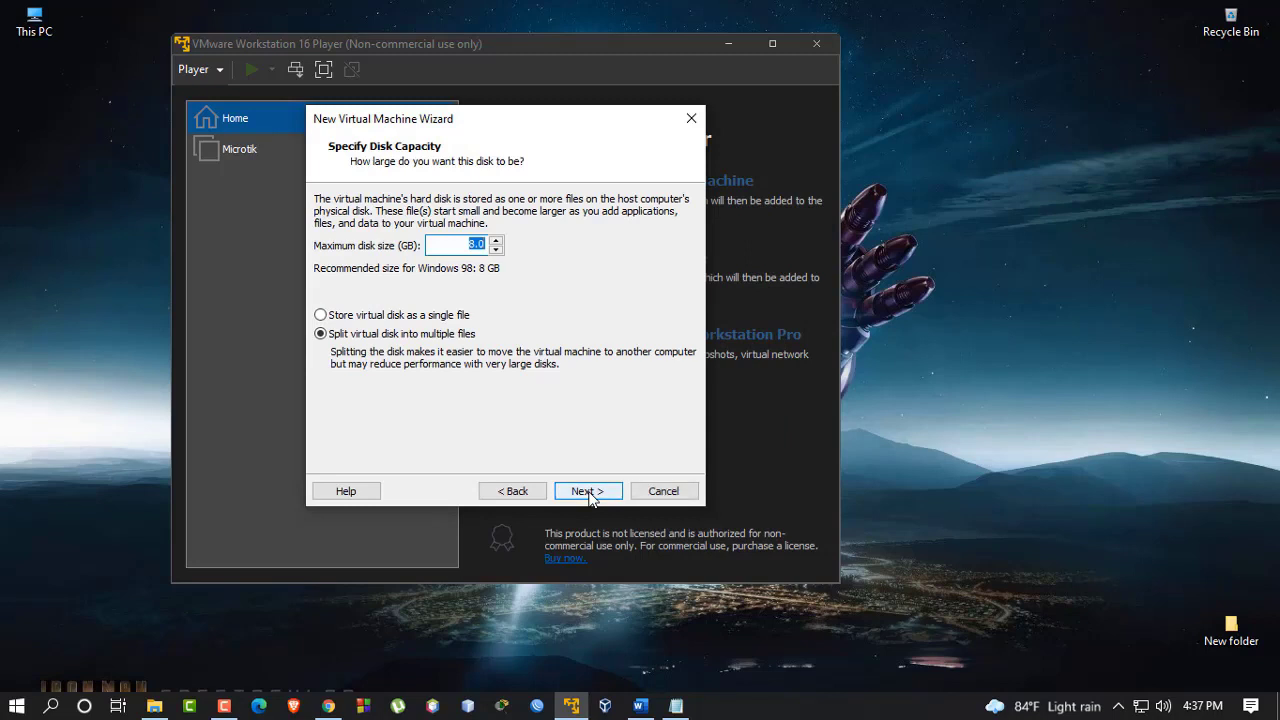
click(472, 244)
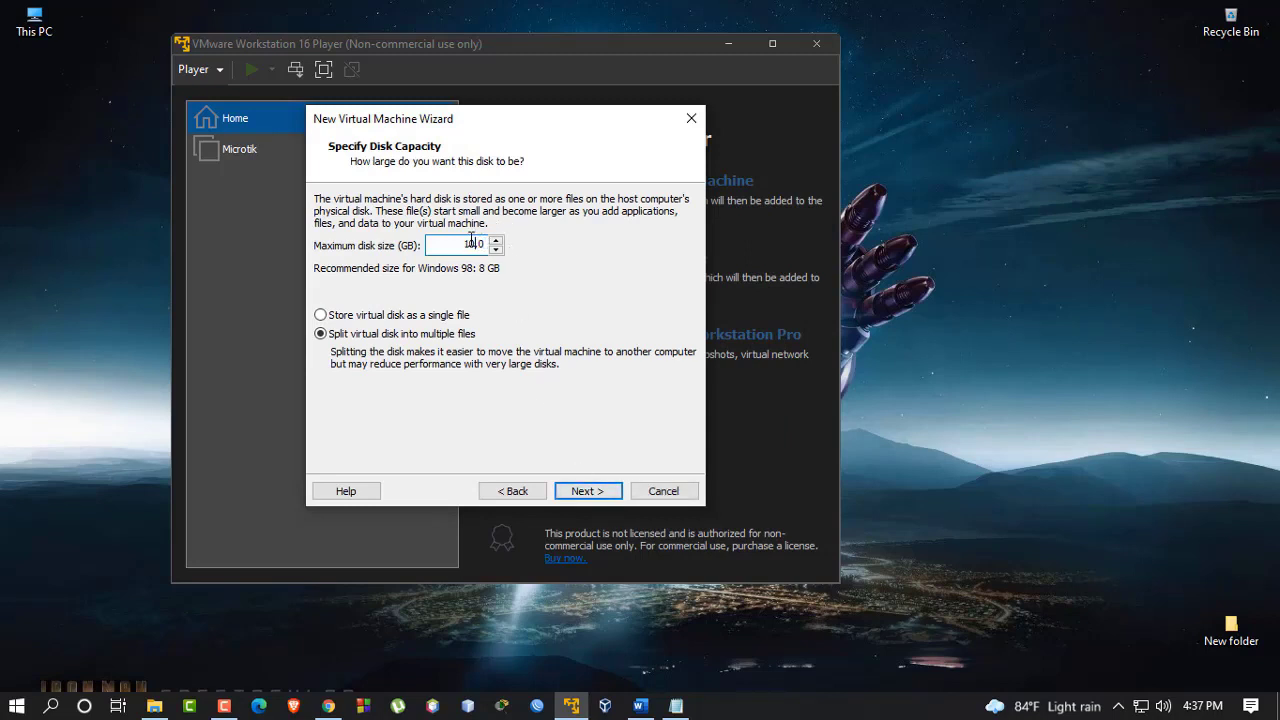
click(589, 494)
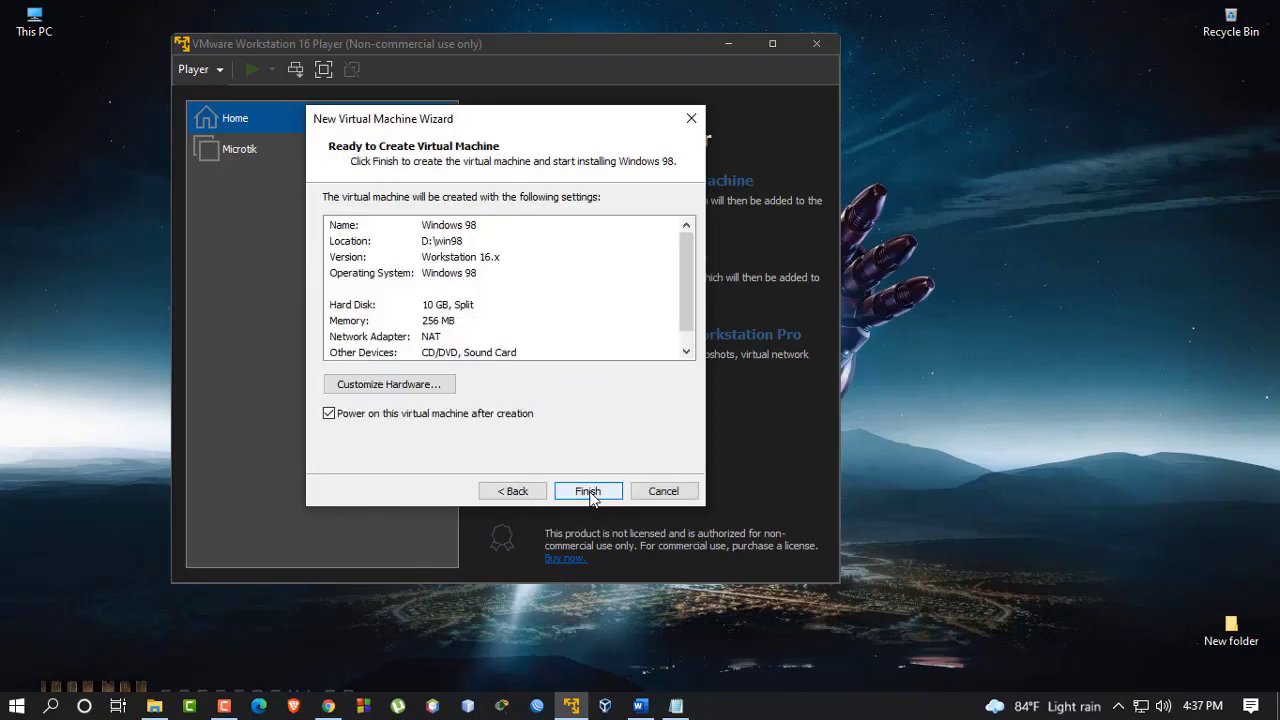
click(589, 493)
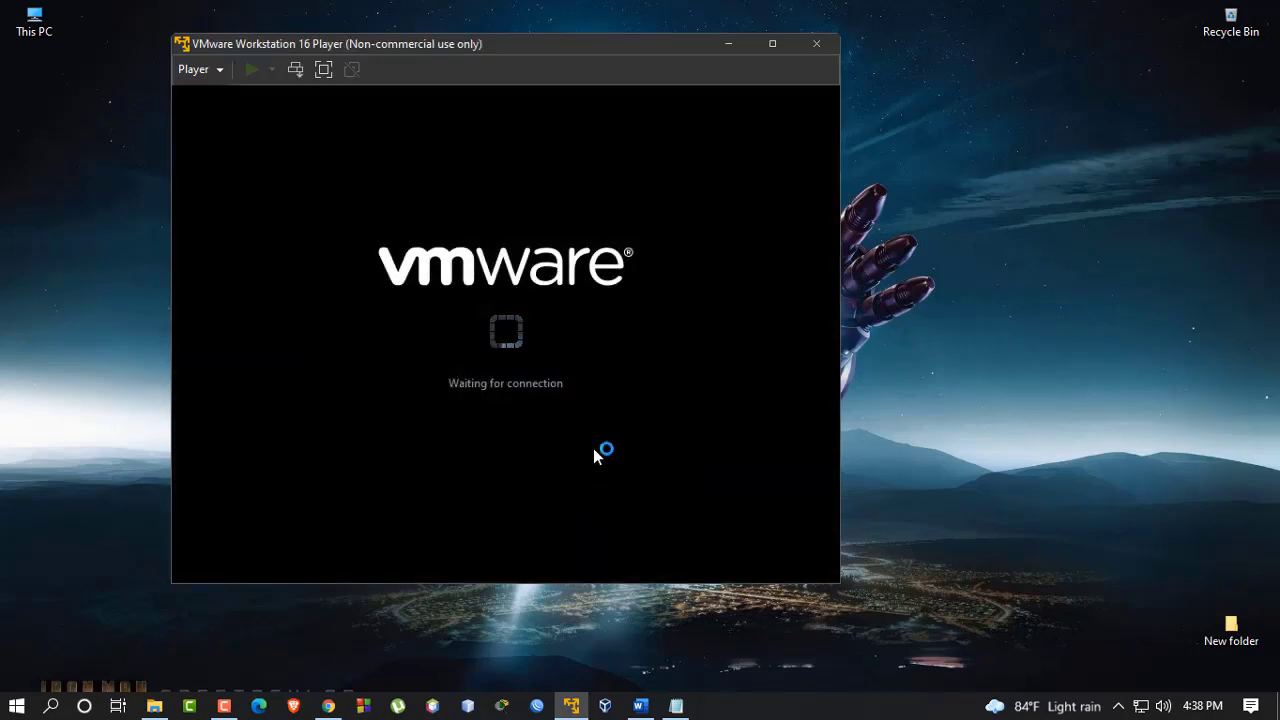
Maximize the player, dismiss Software Updates, and boot the VM from CD-ROM into Windows 98 Setup
click(771, 53)
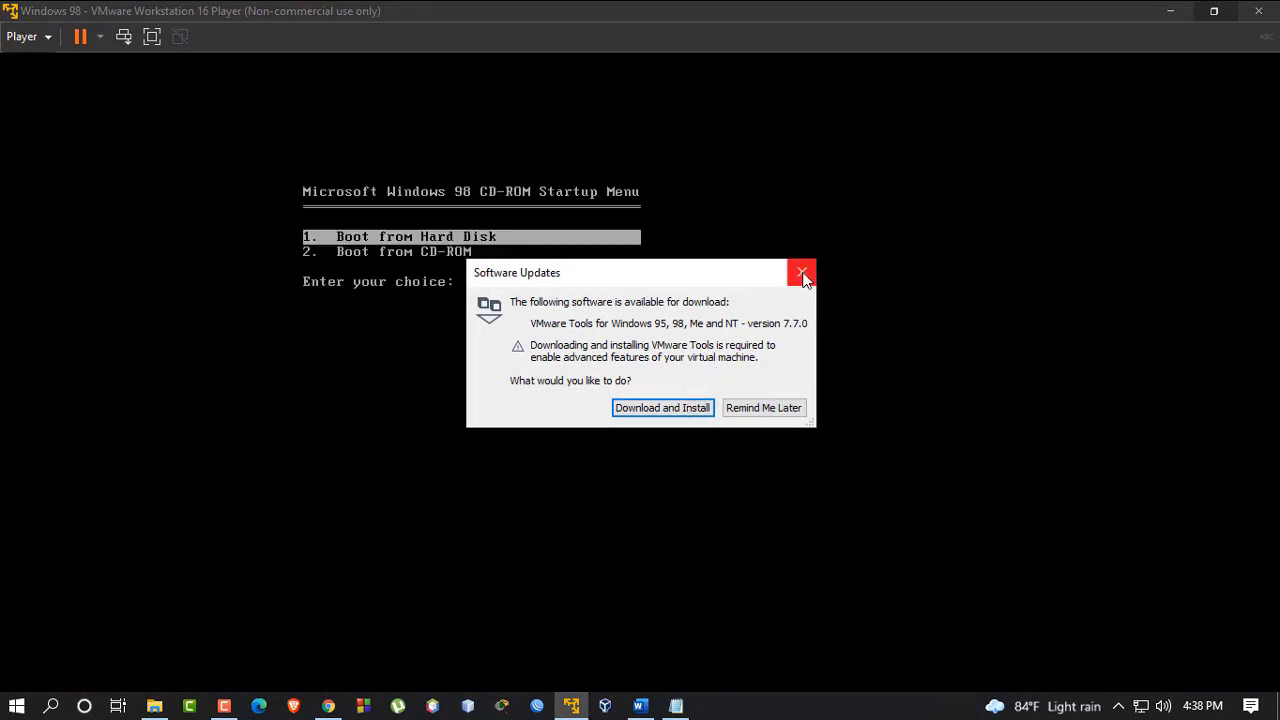
click(801, 274)
click(477, 313)
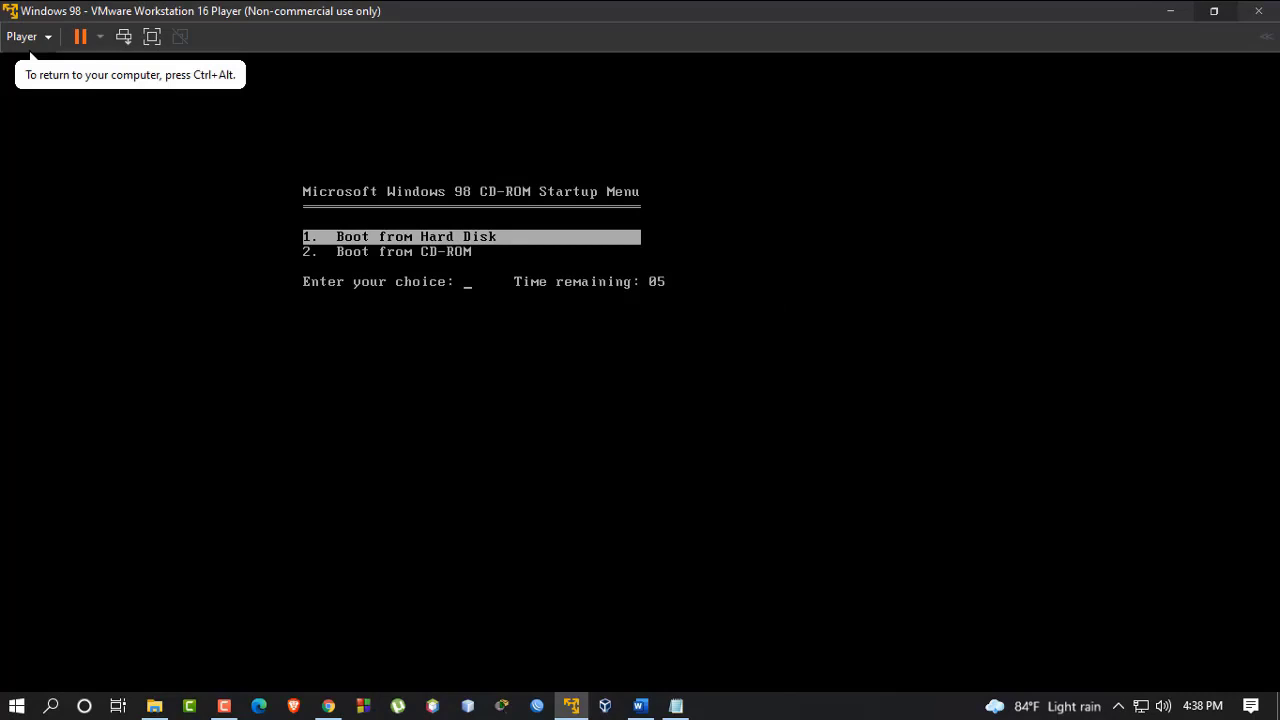
key(2)
key(Return)
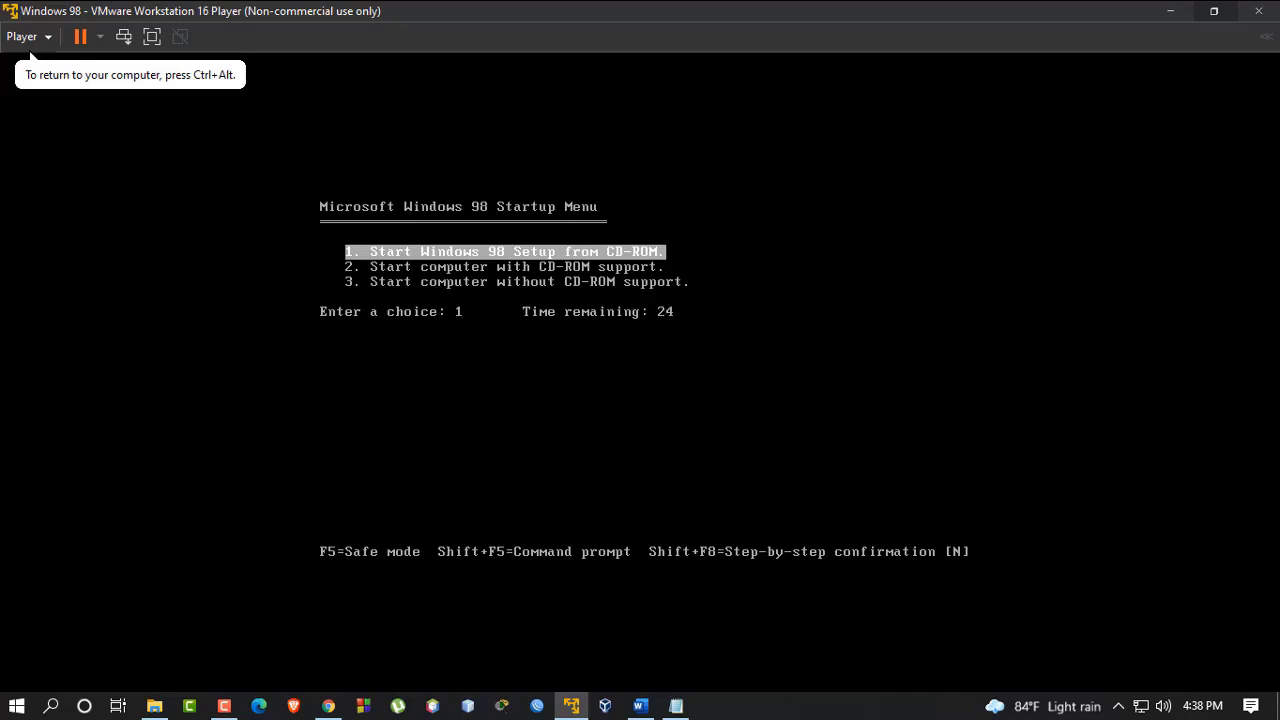
key(Return)
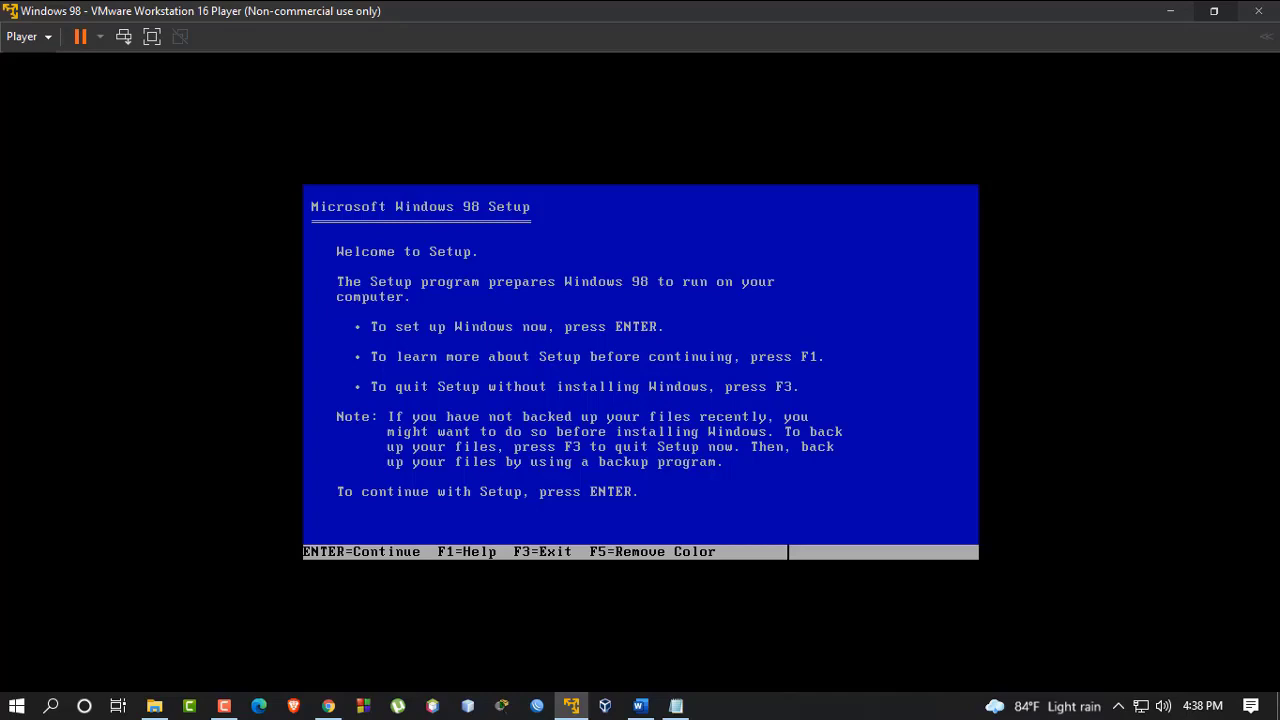
Configure the unallocated disk without large disk support, restart, and boot Setup from CD-ROM again
key(Return)
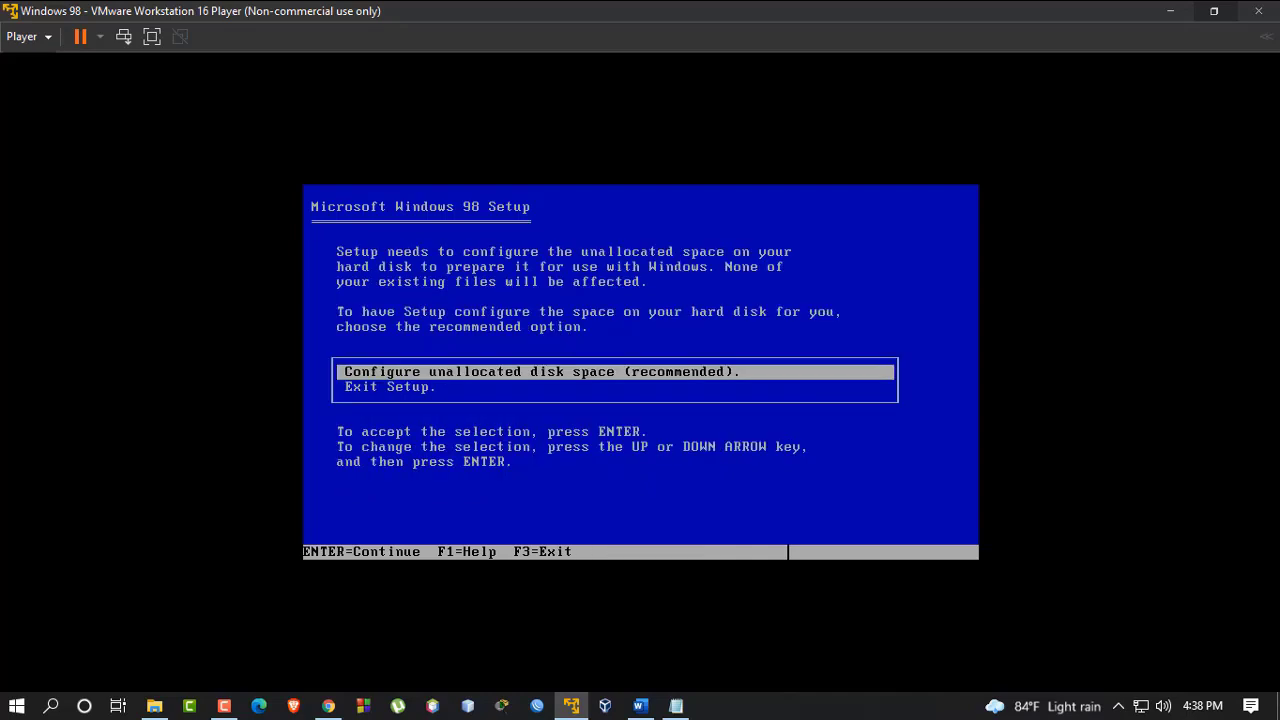
key(Return)
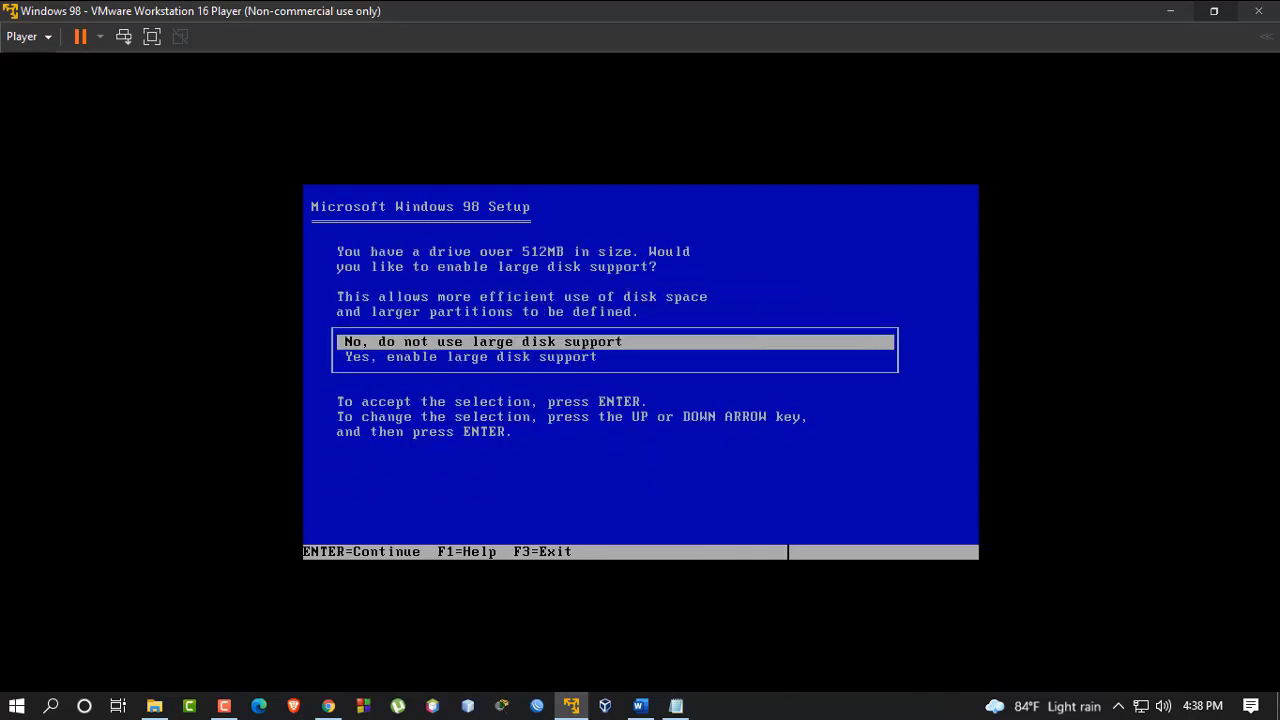
key(Return)
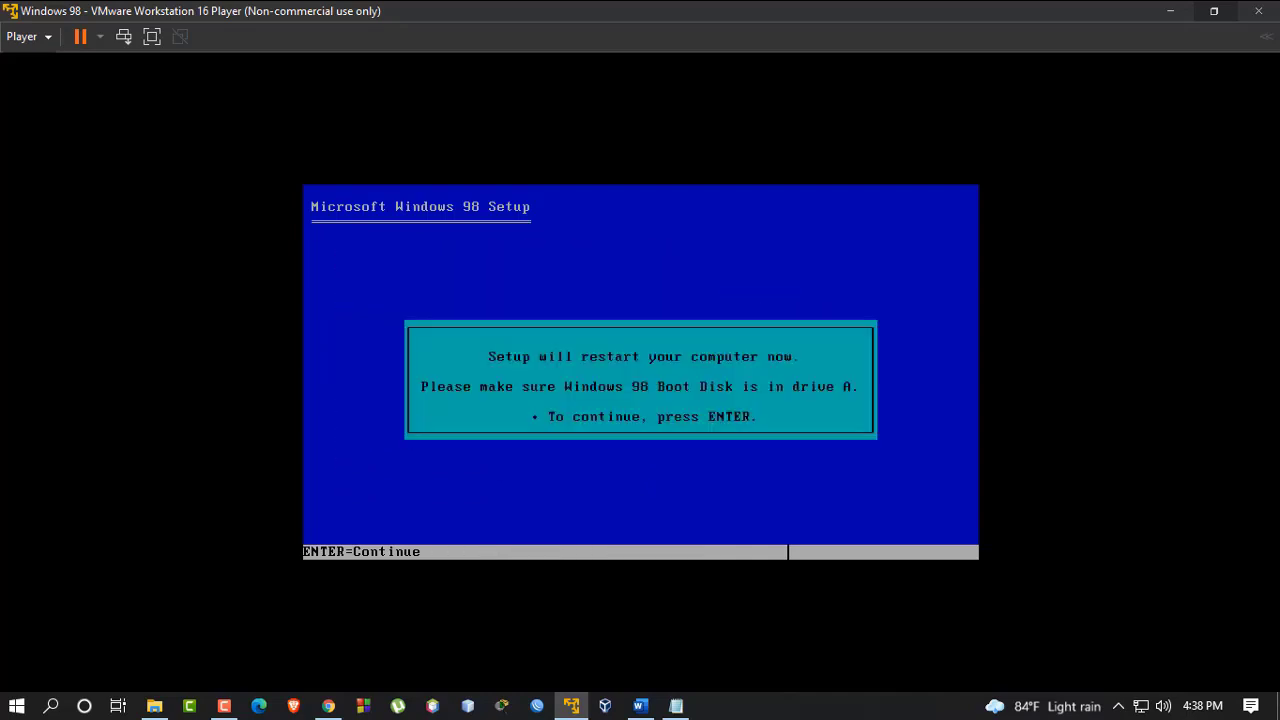
key(Return)
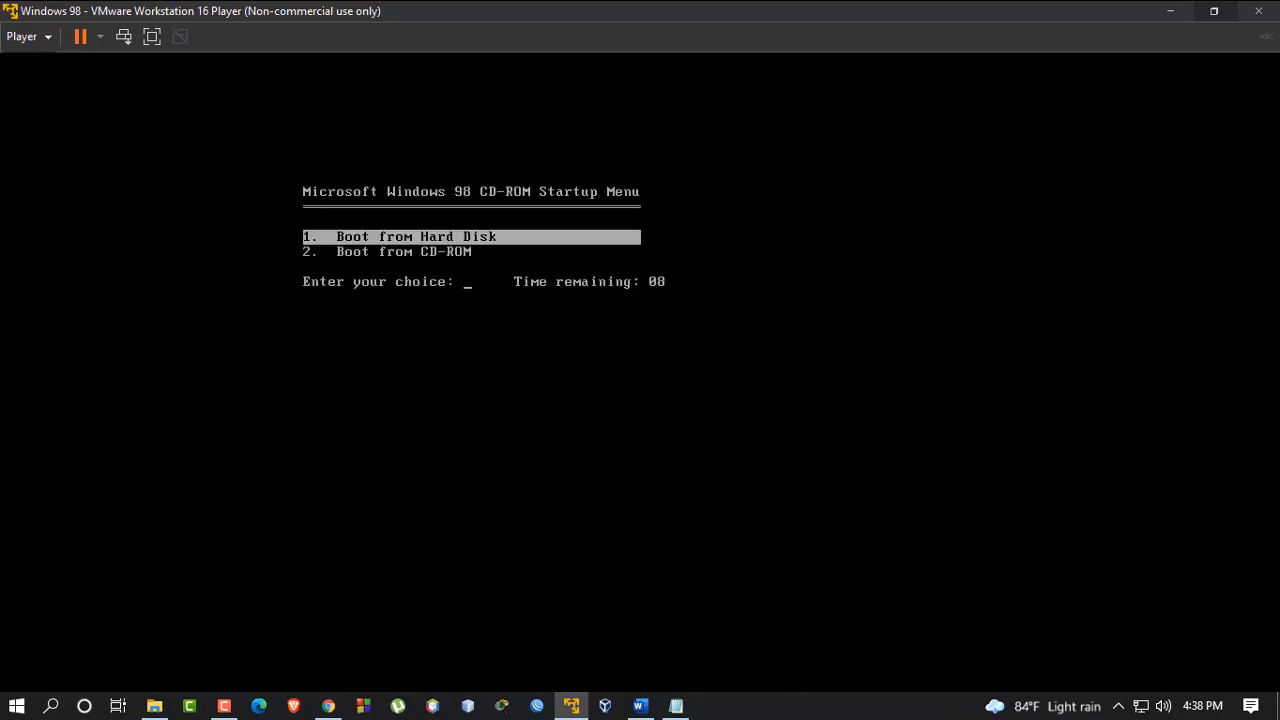
key(Down)
key(Return)
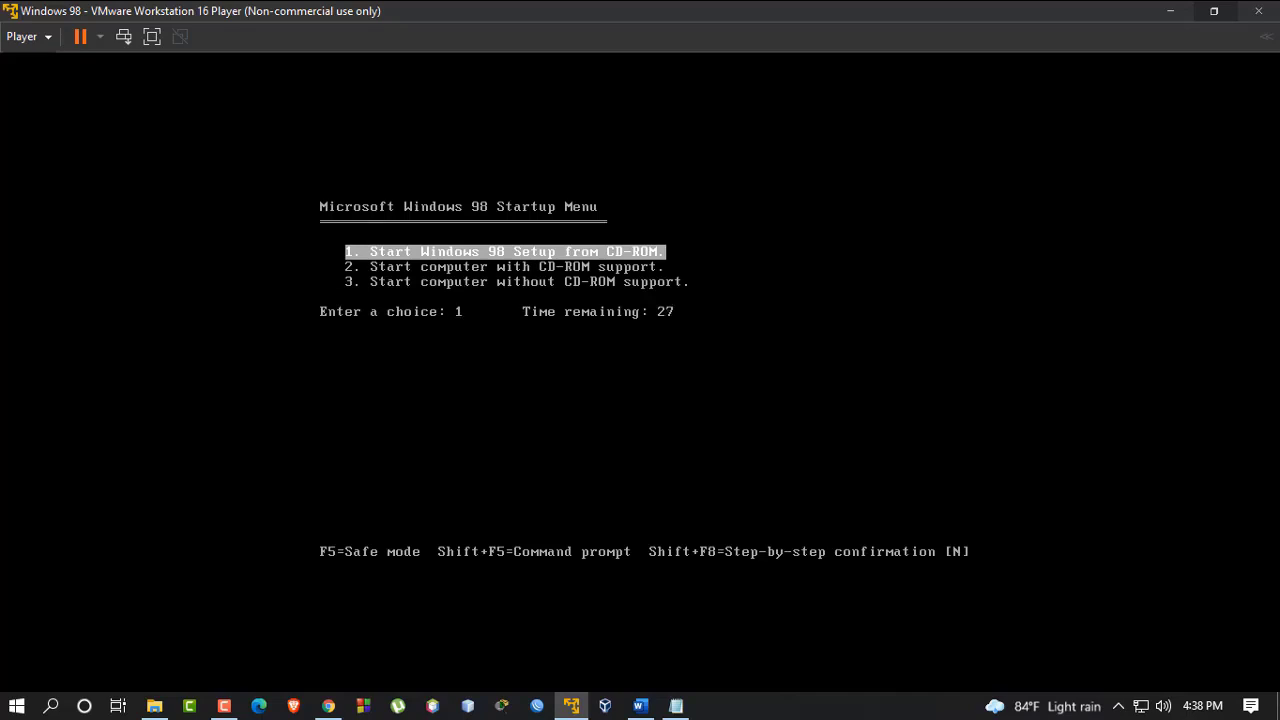
key(Return)
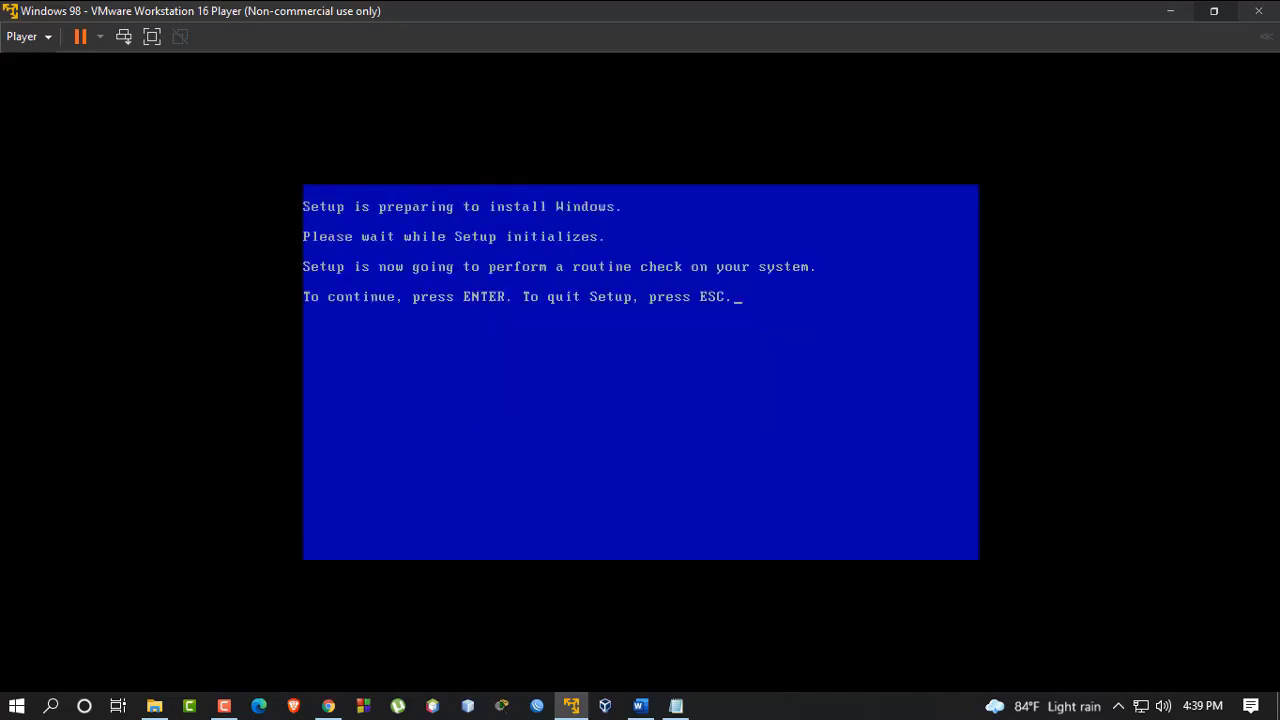
Pass the system check and install to C:\WINDOWS with the Typical setup option
key(Return)
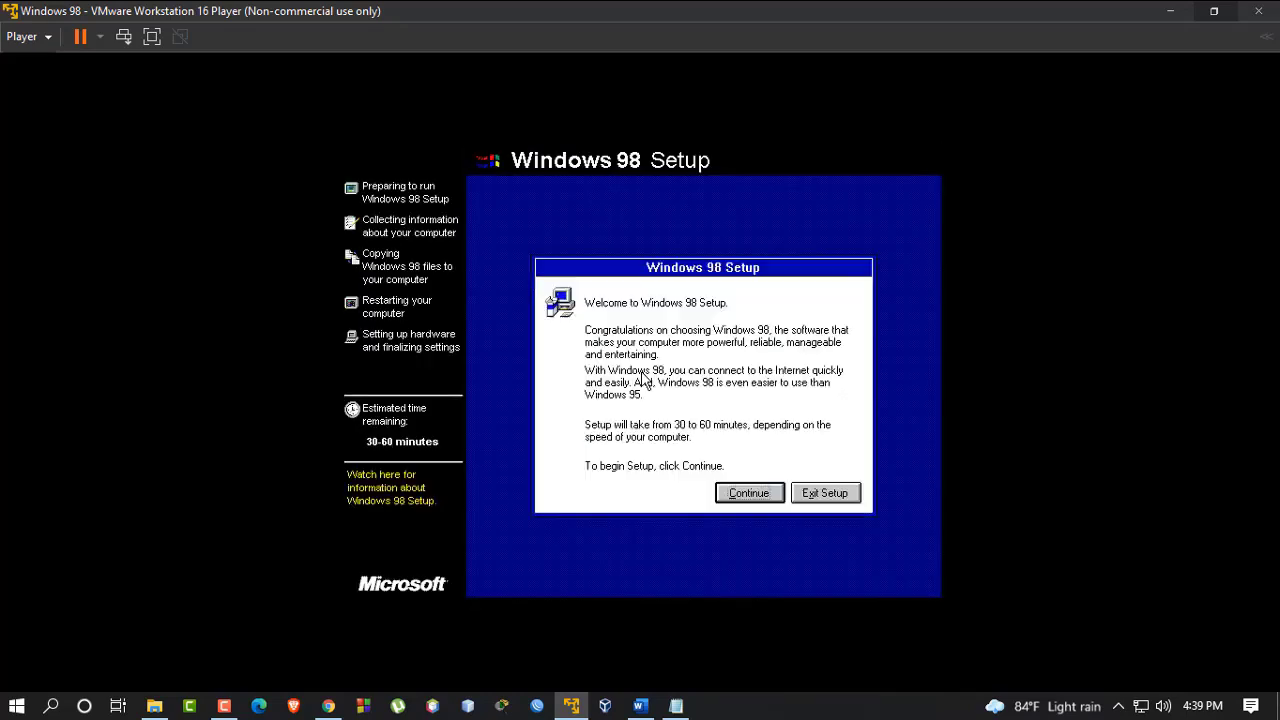
click(748, 494)
click(750, 494)
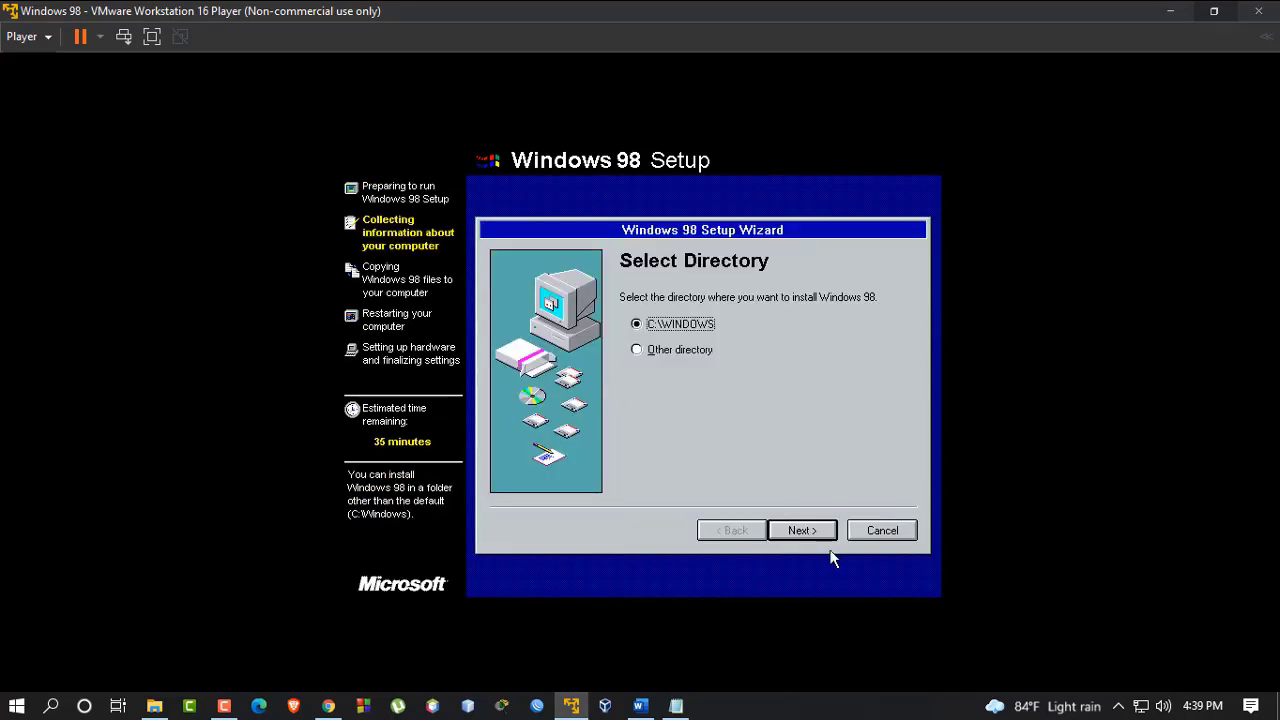
click(795, 531)
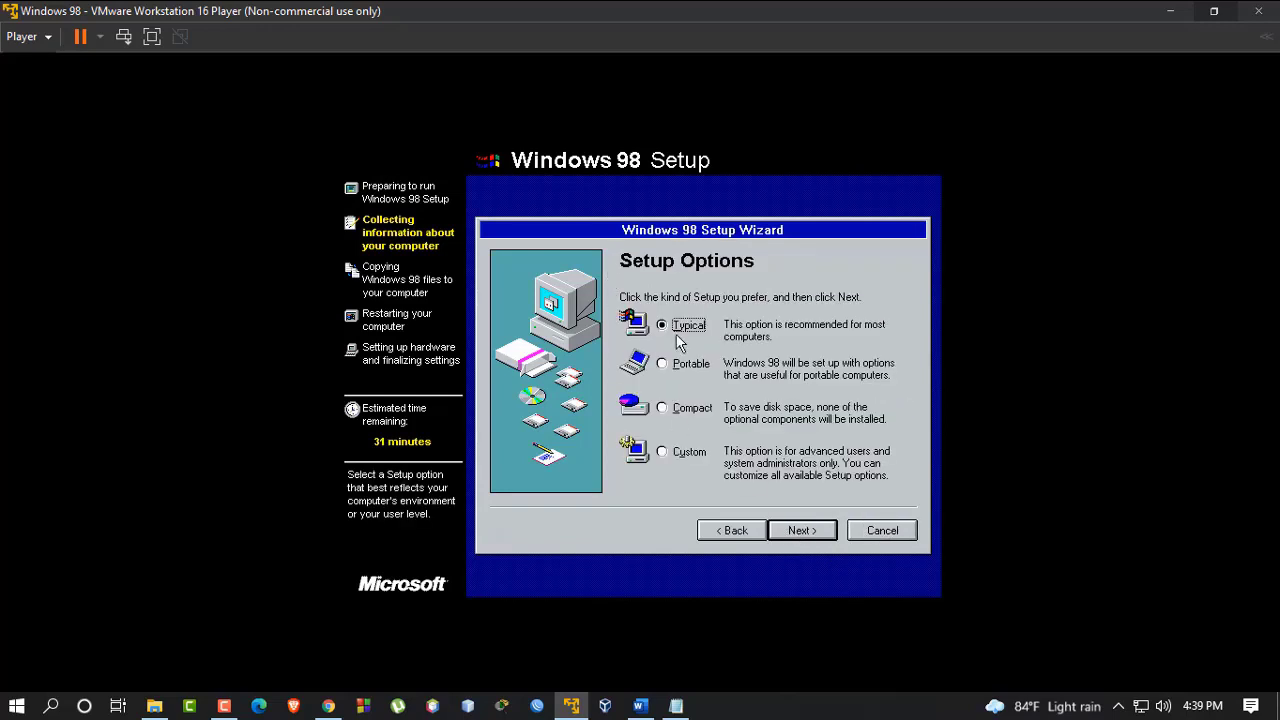
click(777, 532)
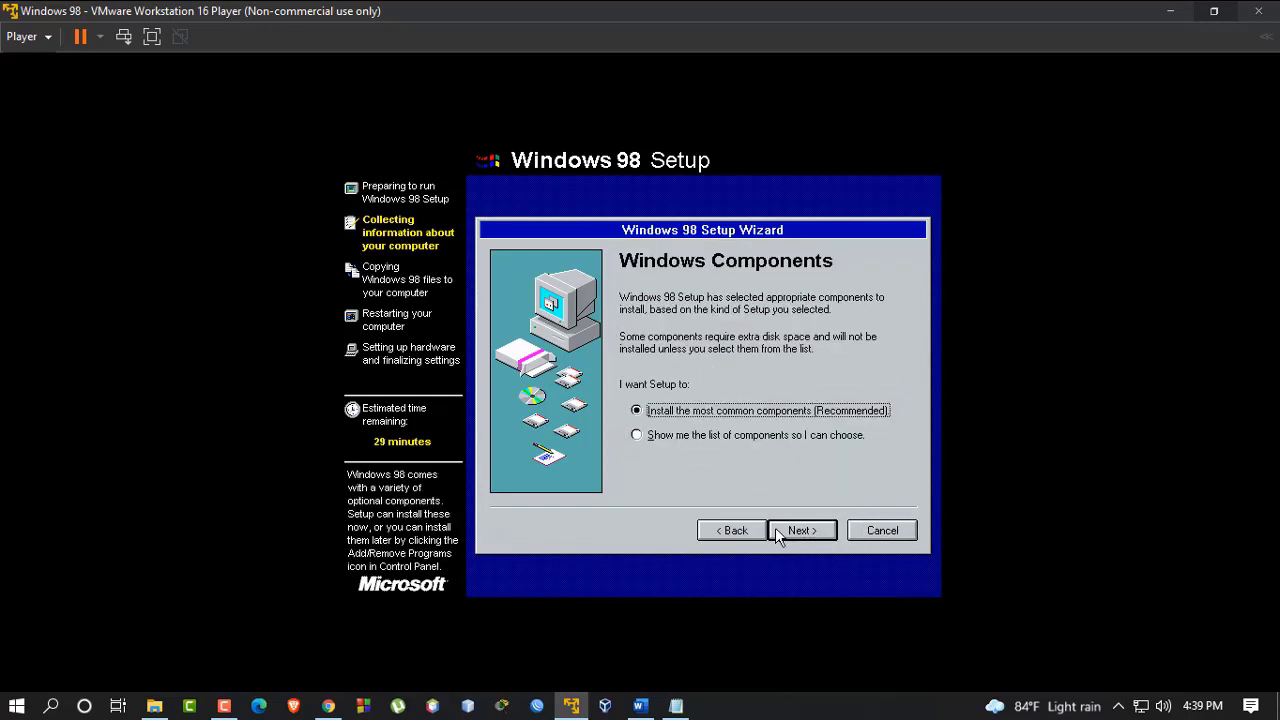
click(777, 532)
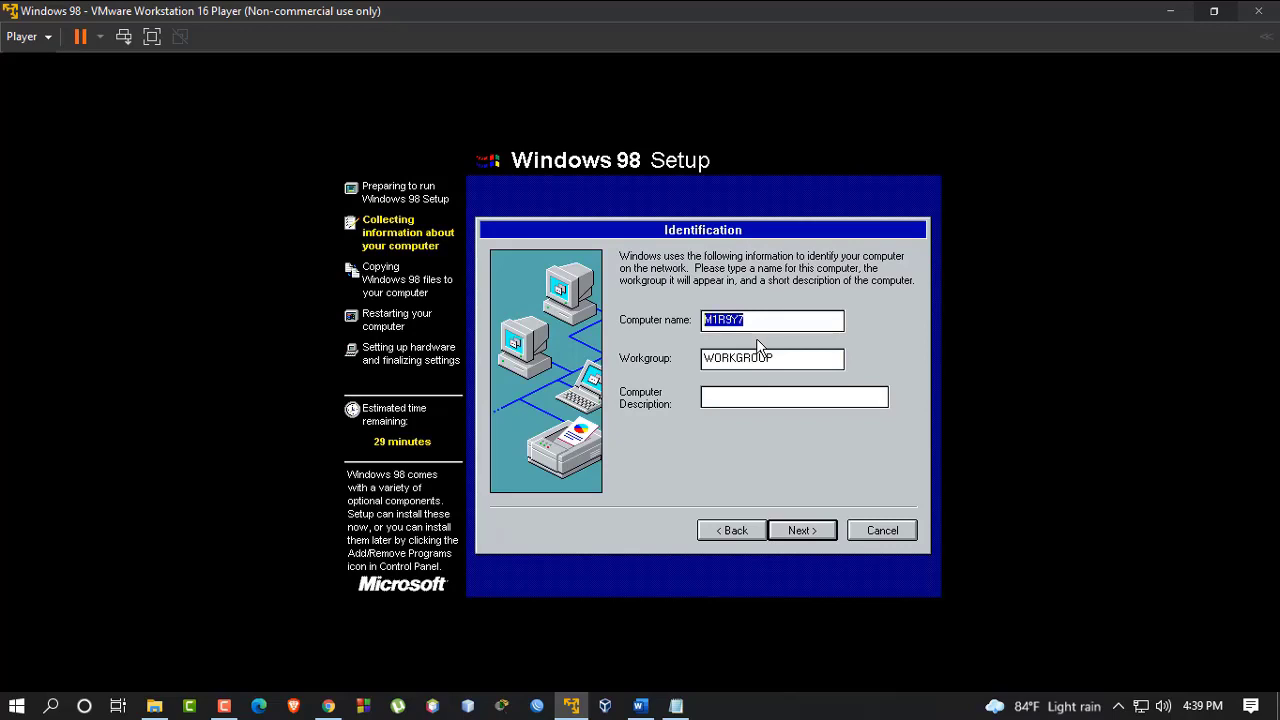
Name the computer 'Win98', keep United States as location, and start copying files
key(BackSpace)
text(Win98)
click(819, 529)
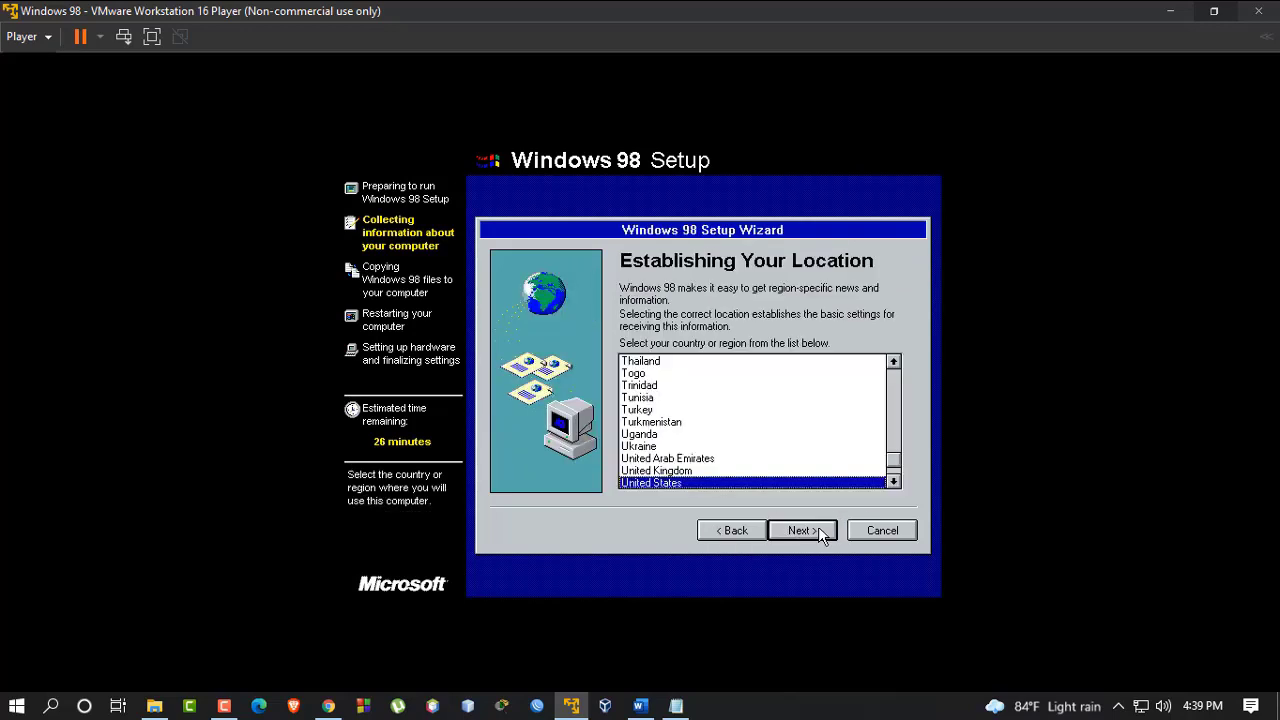
click(818, 530)
click(818, 530)
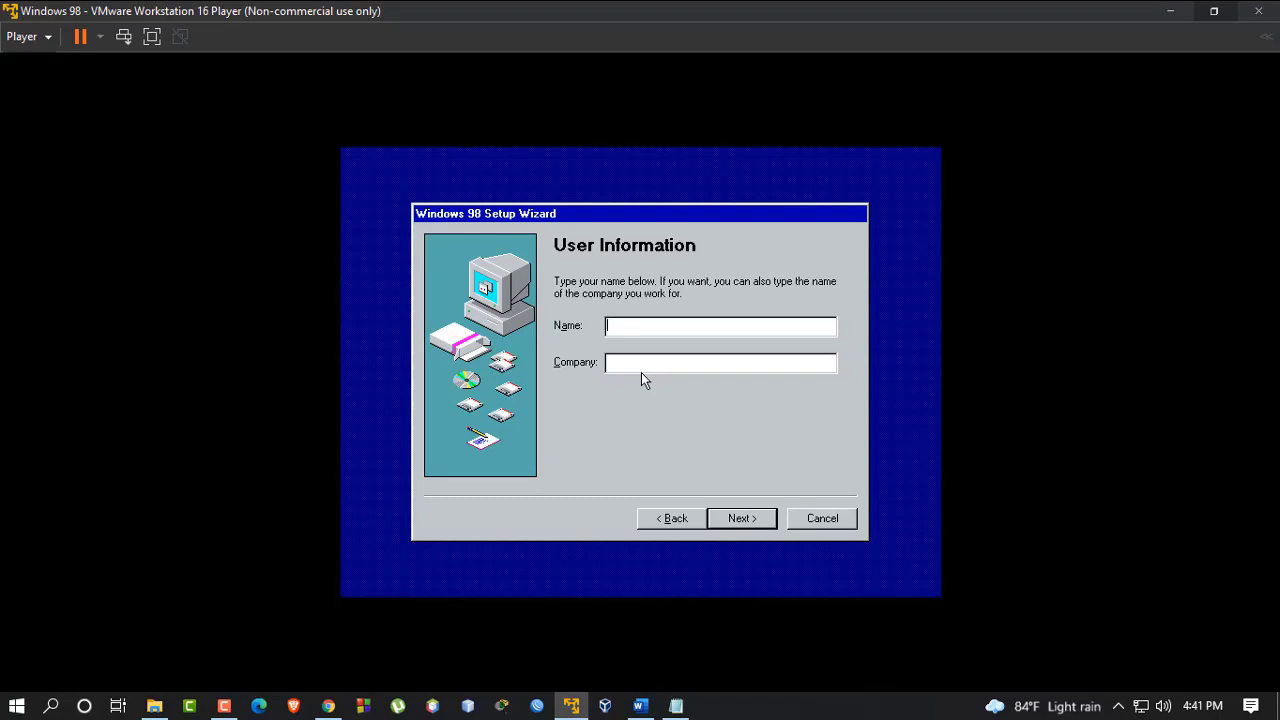
Enter 'Win98' as the user name, accept the licence agreement, and reach the product key page
text(Win98)
click(749, 516)
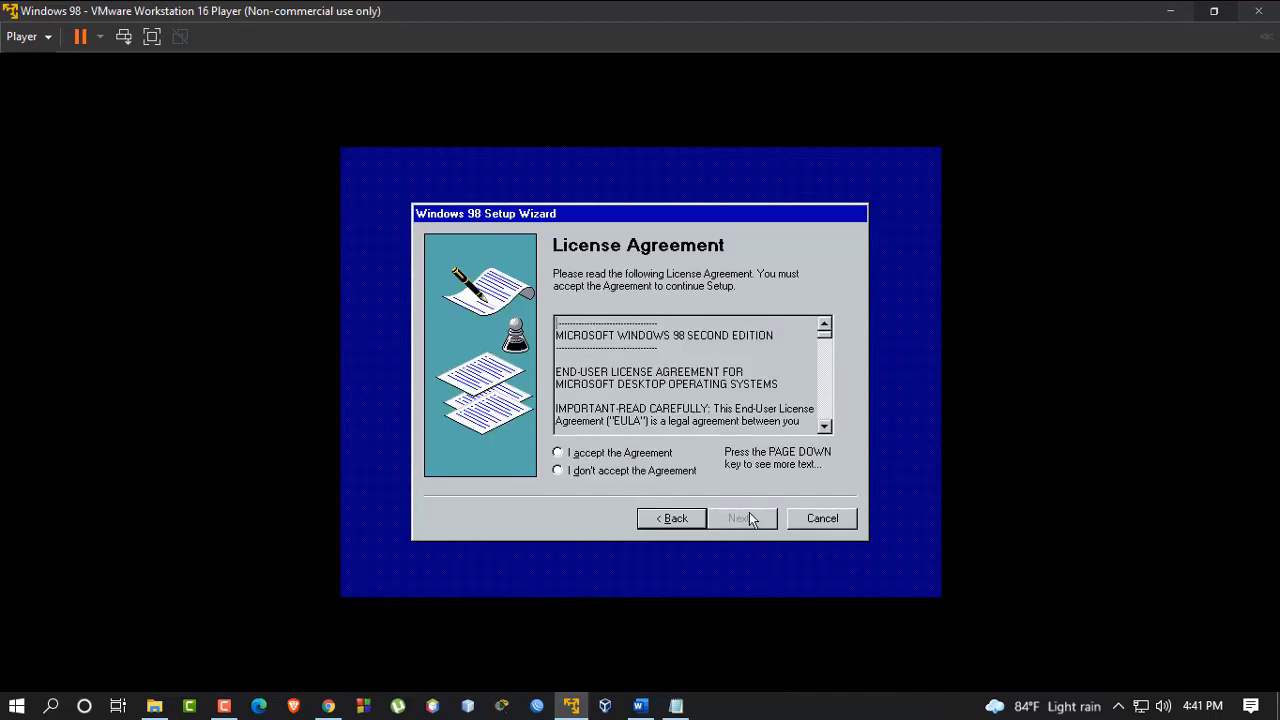
click(640, 453)
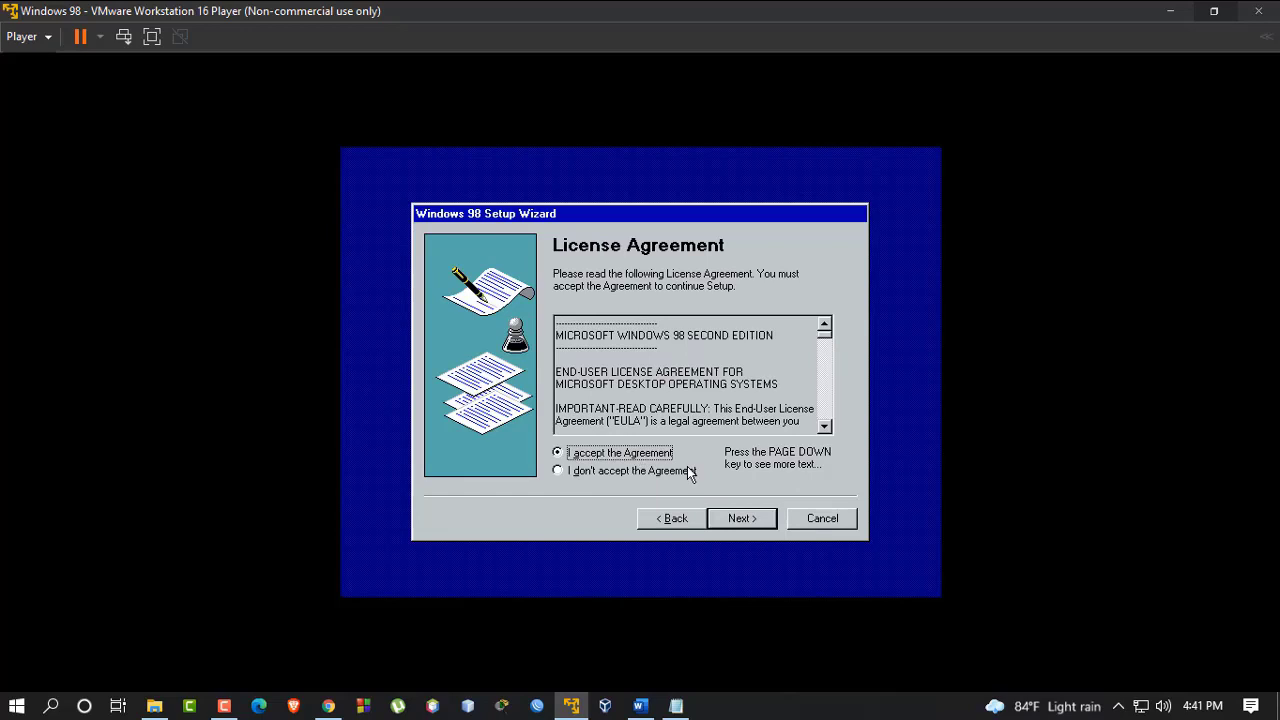
click(745, 518)
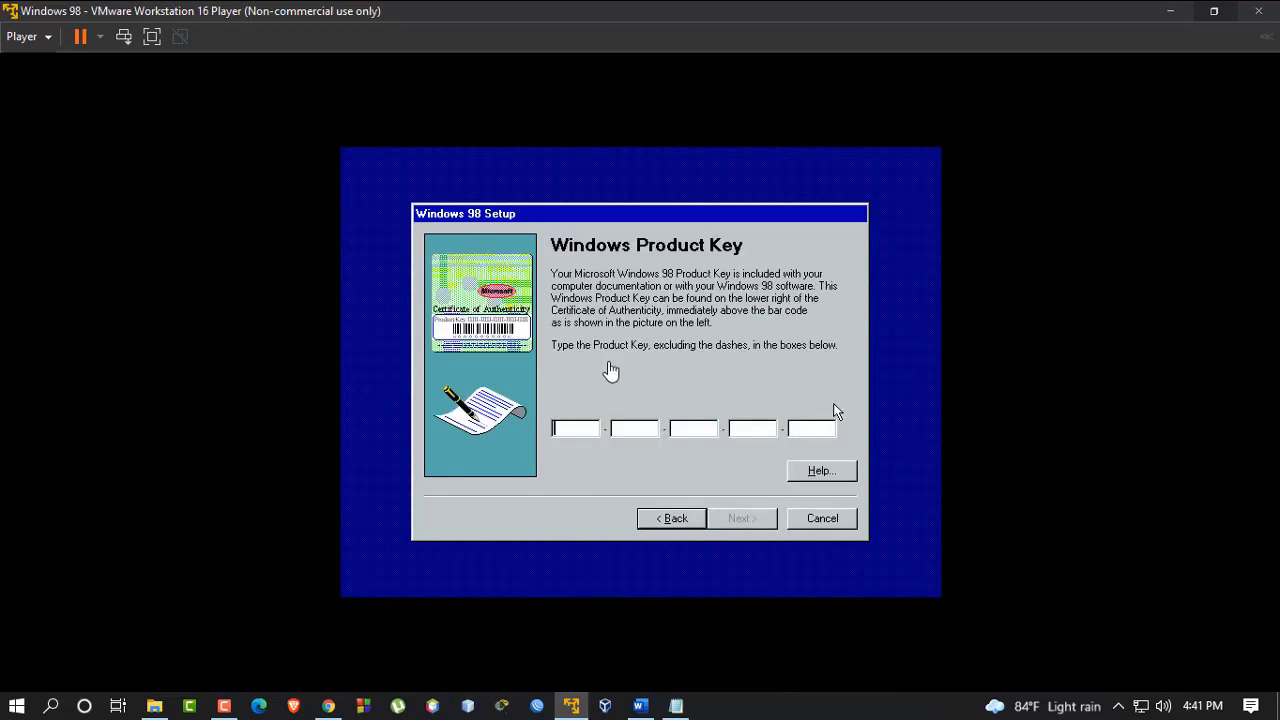
click(1213, 11)
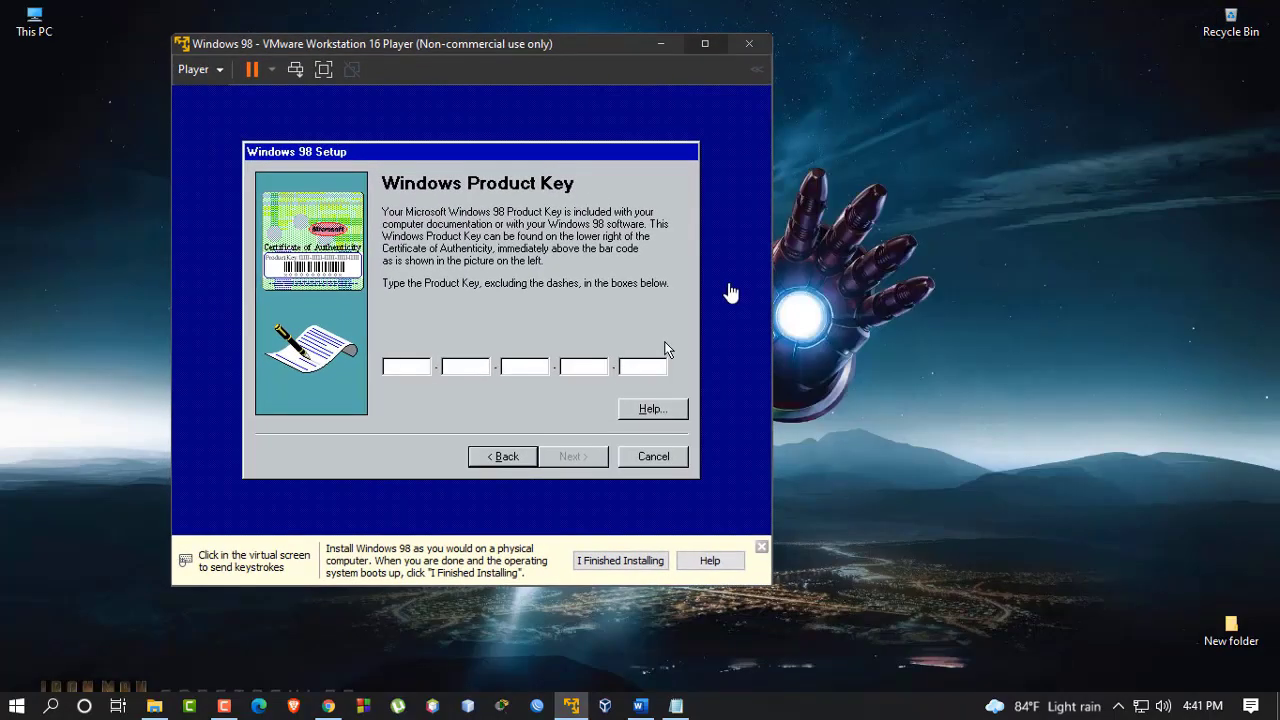
Close the old serial notes and open win98serial from the Windows98 folder in Notepad
click(677, 704)
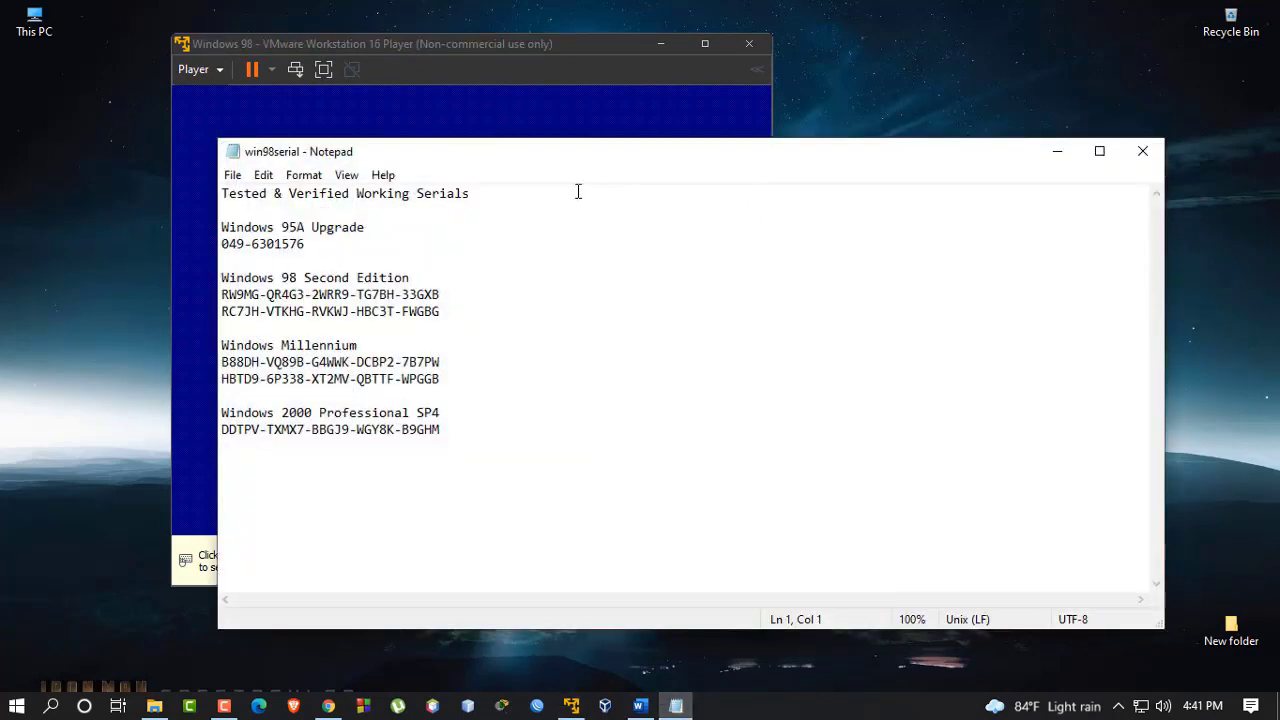
drag(541, 162, 661, 156)
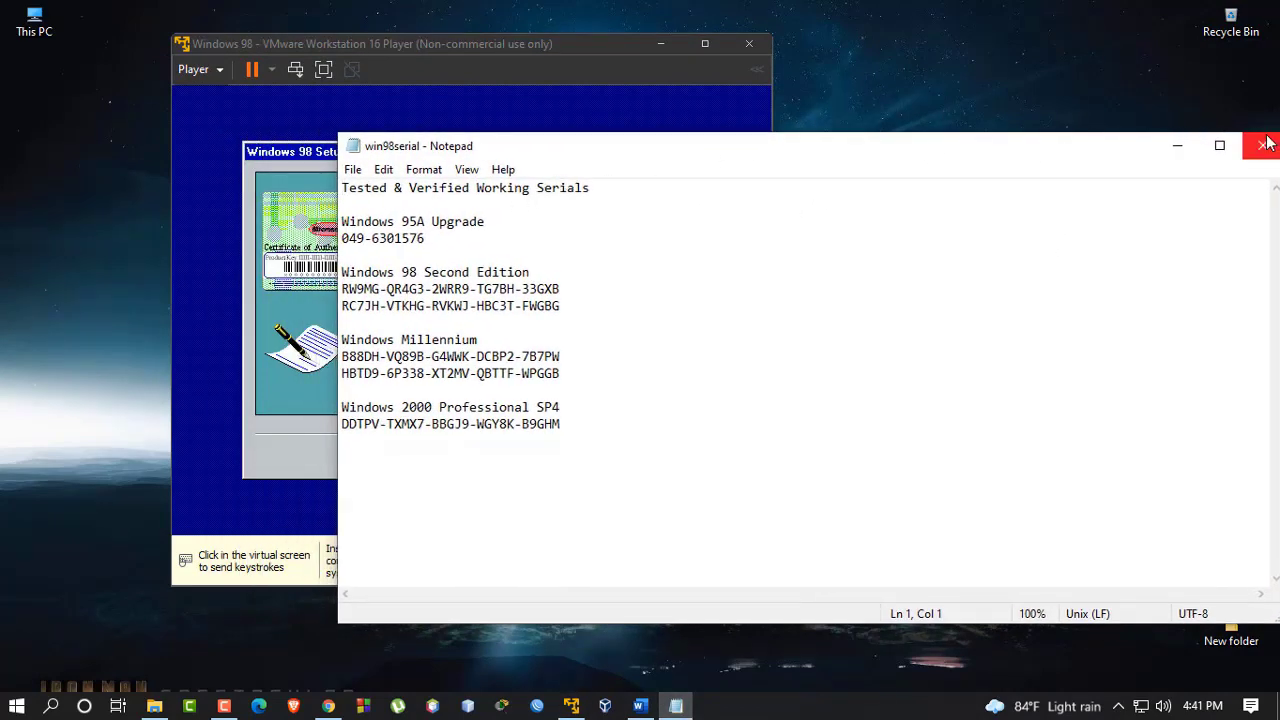
click(1262, 145)
click(155, 706)
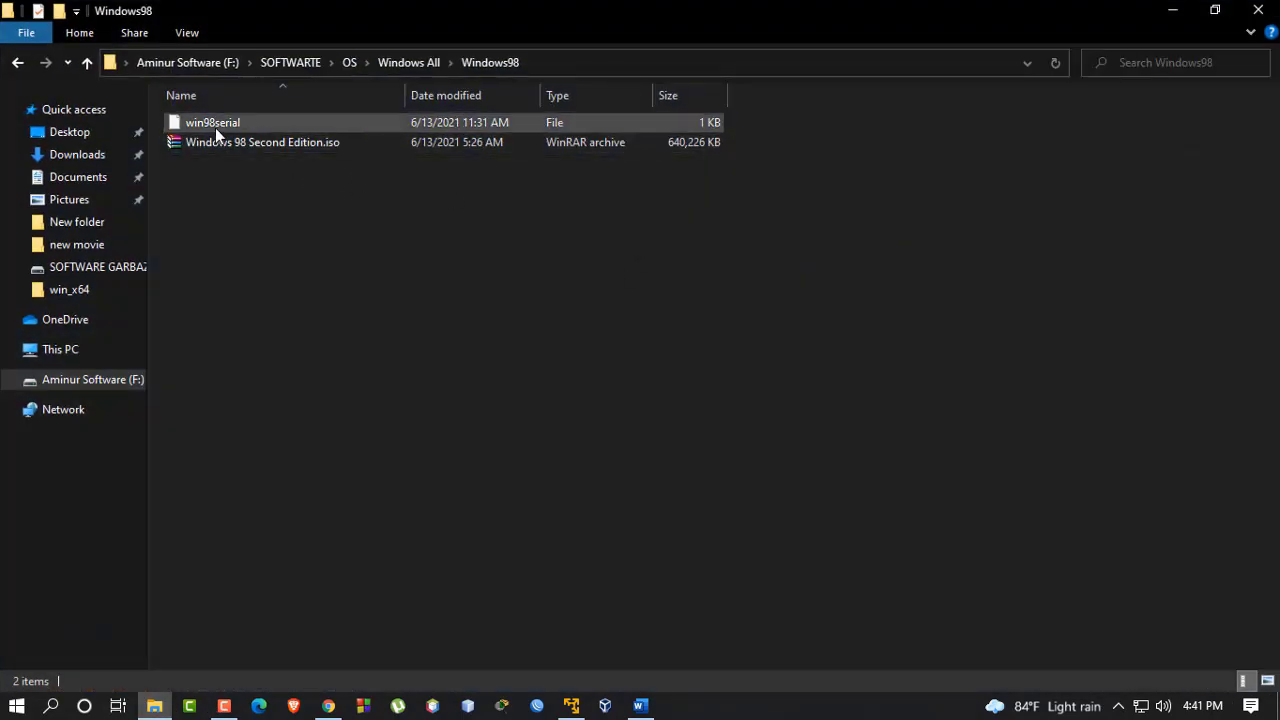
click(216, 129)
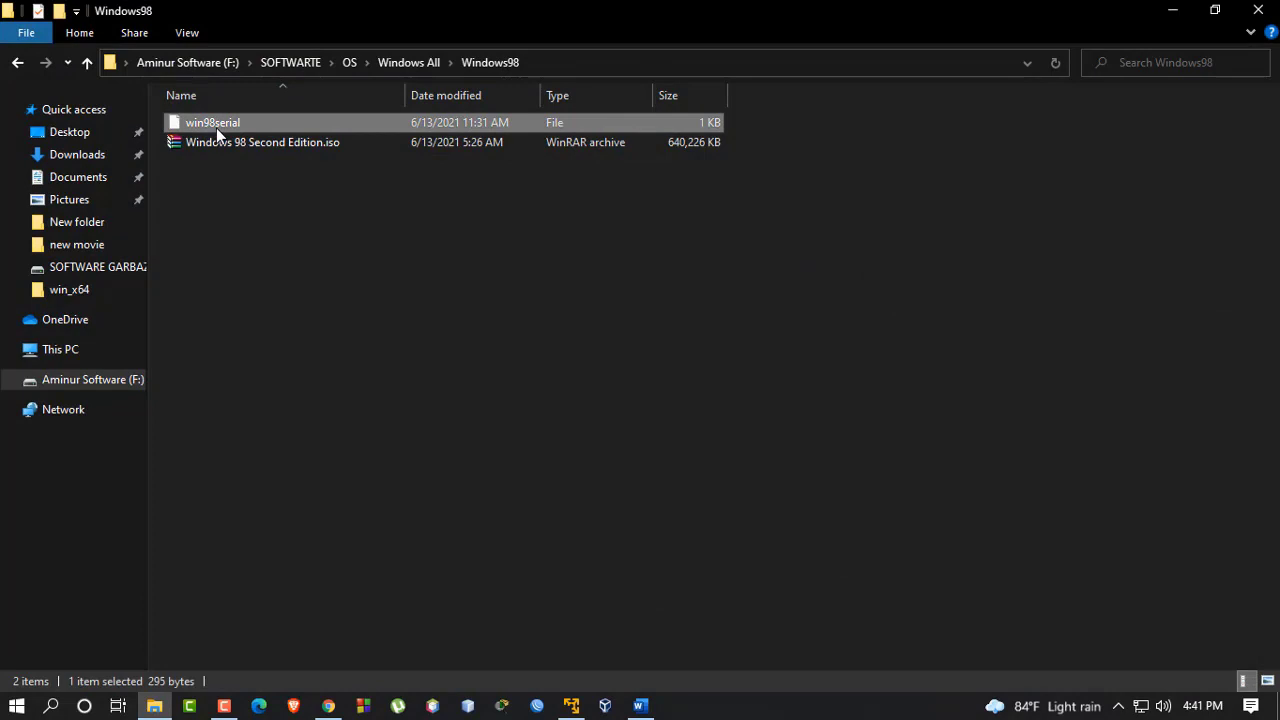
double_click(216, 128)
click(531, 350)
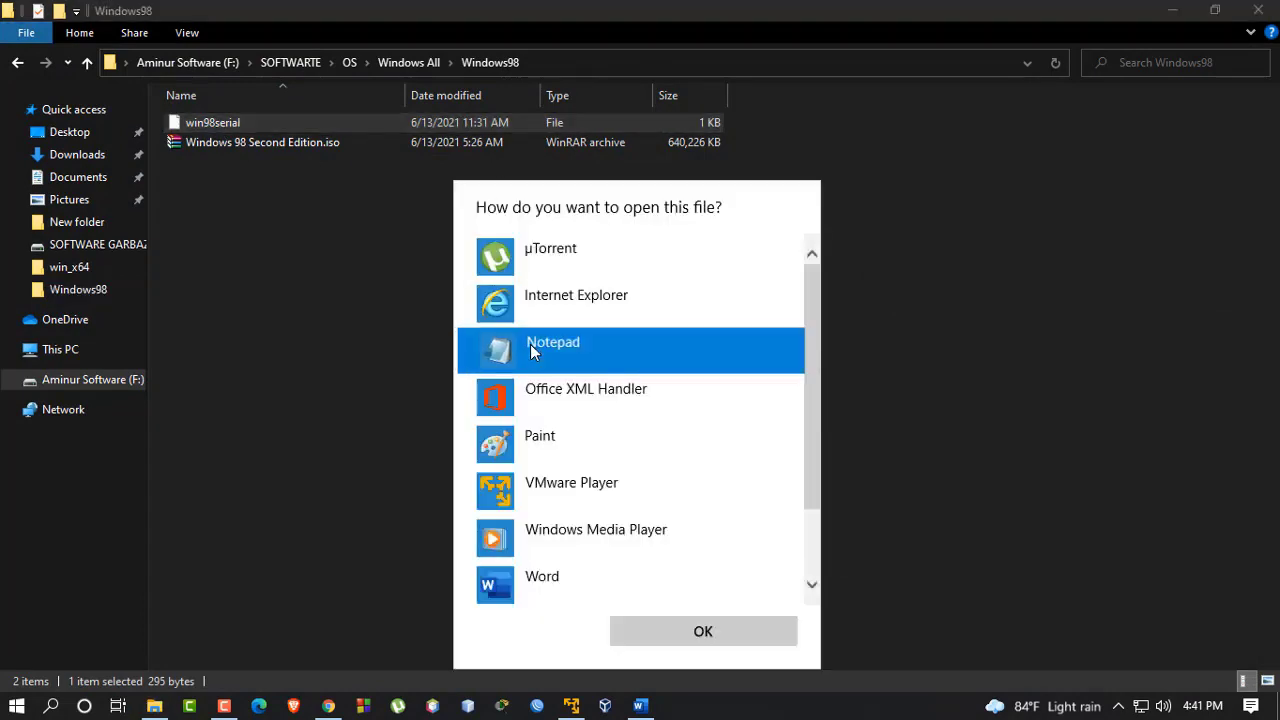
double_click(531, 350)
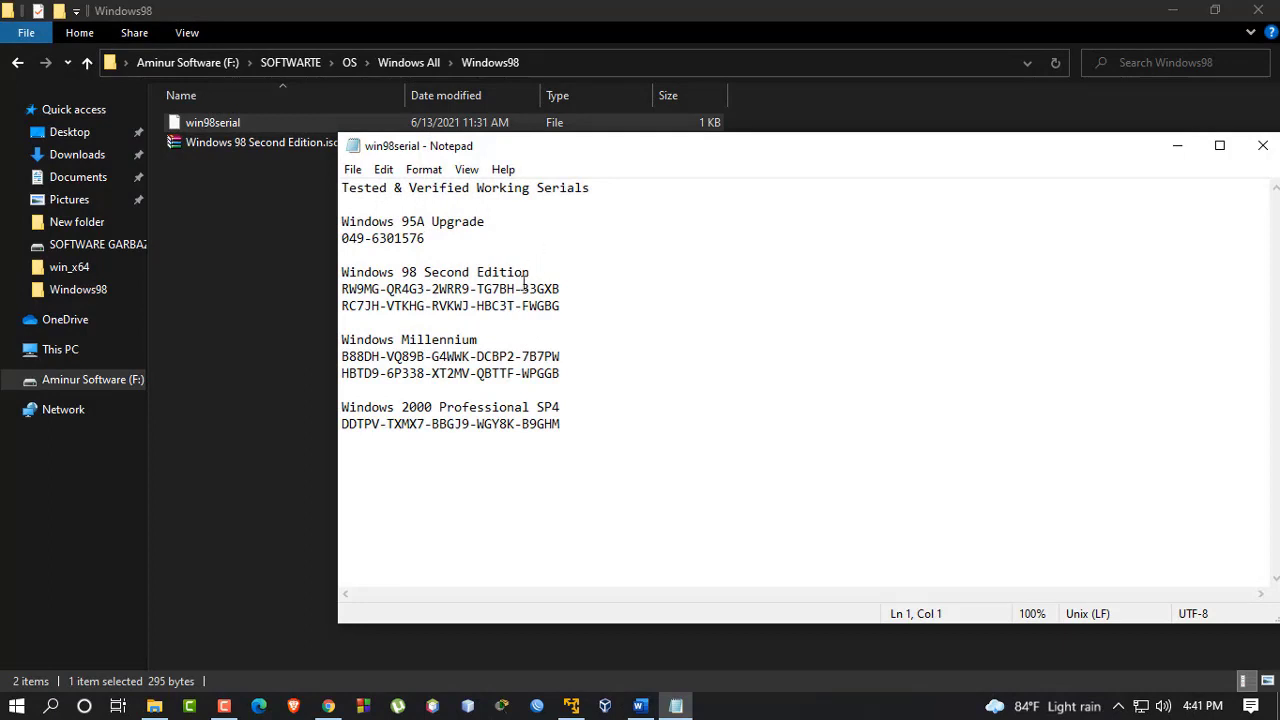
Copy the first Windows 98 Second Edition serial and return to the VM's Product Key page
drag(424, 272, 350, 287)
click(574, 284)
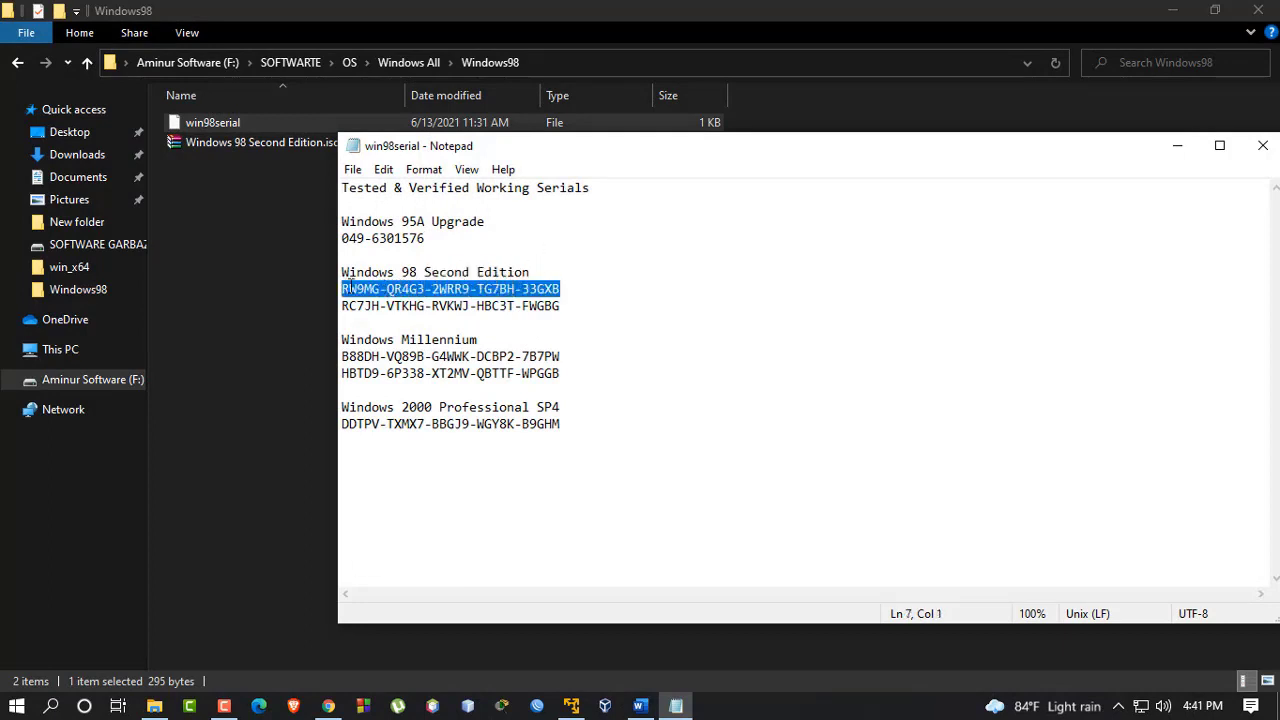
right_click(350, 287)
click(382, 346)
click(1178, 12)
click(236, 325)
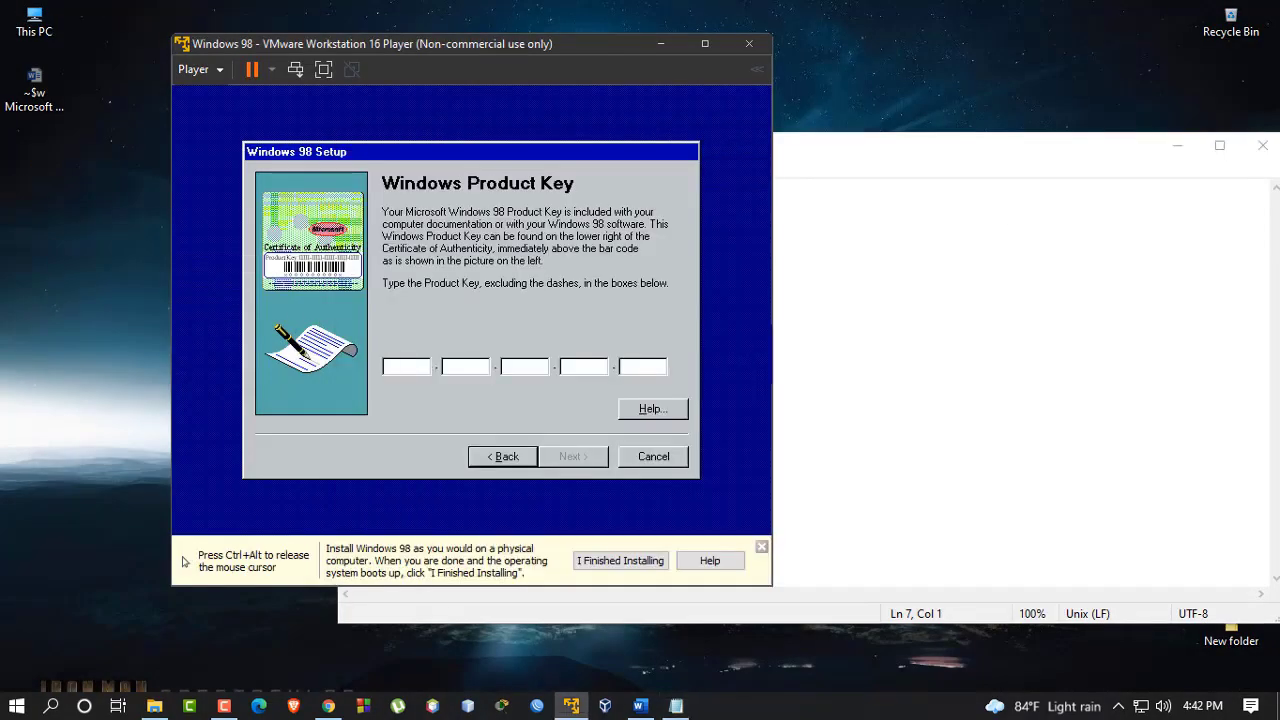
Release the mouse and place the VMware window and serial notes side by side
right_click(403, 364)
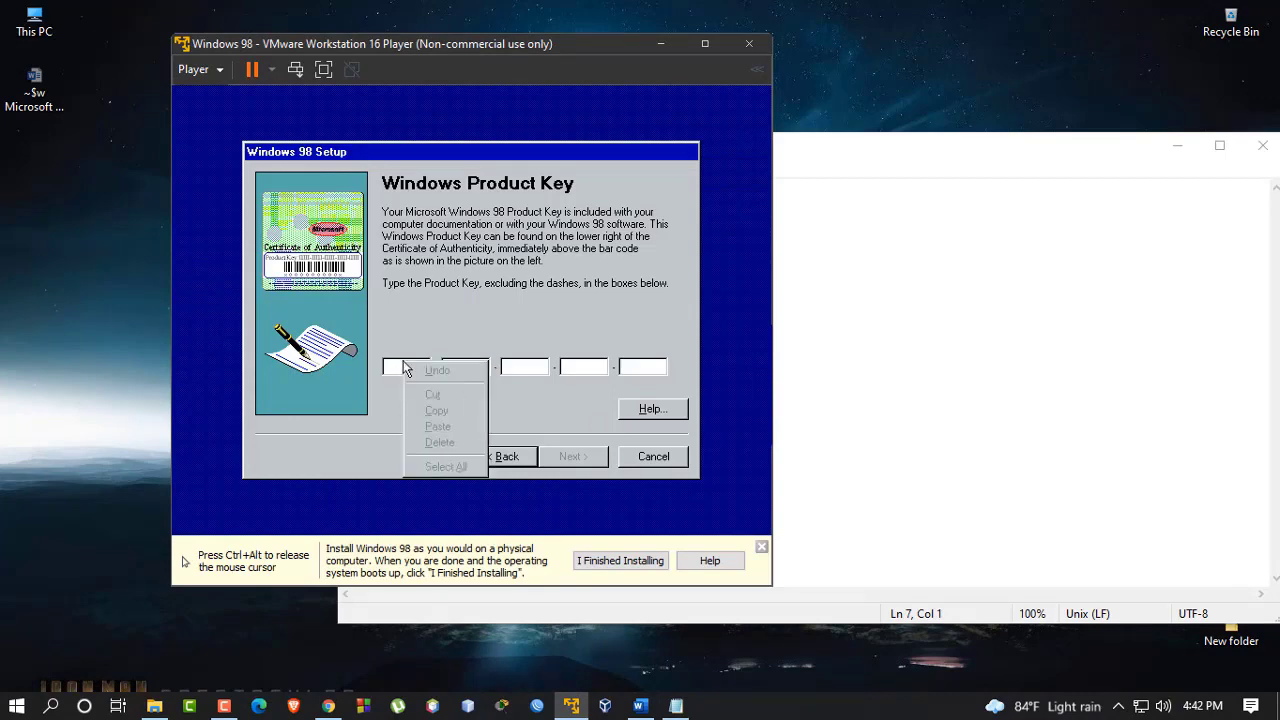
click(390, 362)
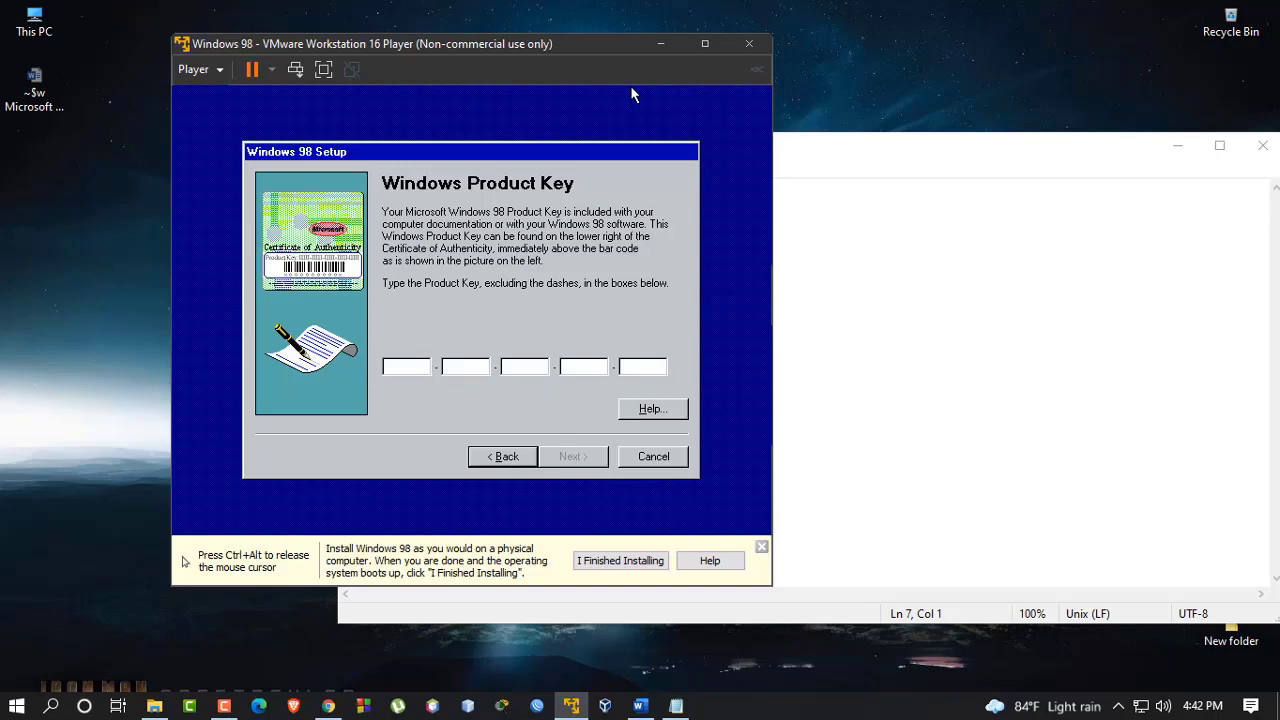
key(ctrl+alt)
drag(565, 50, 478, 66)
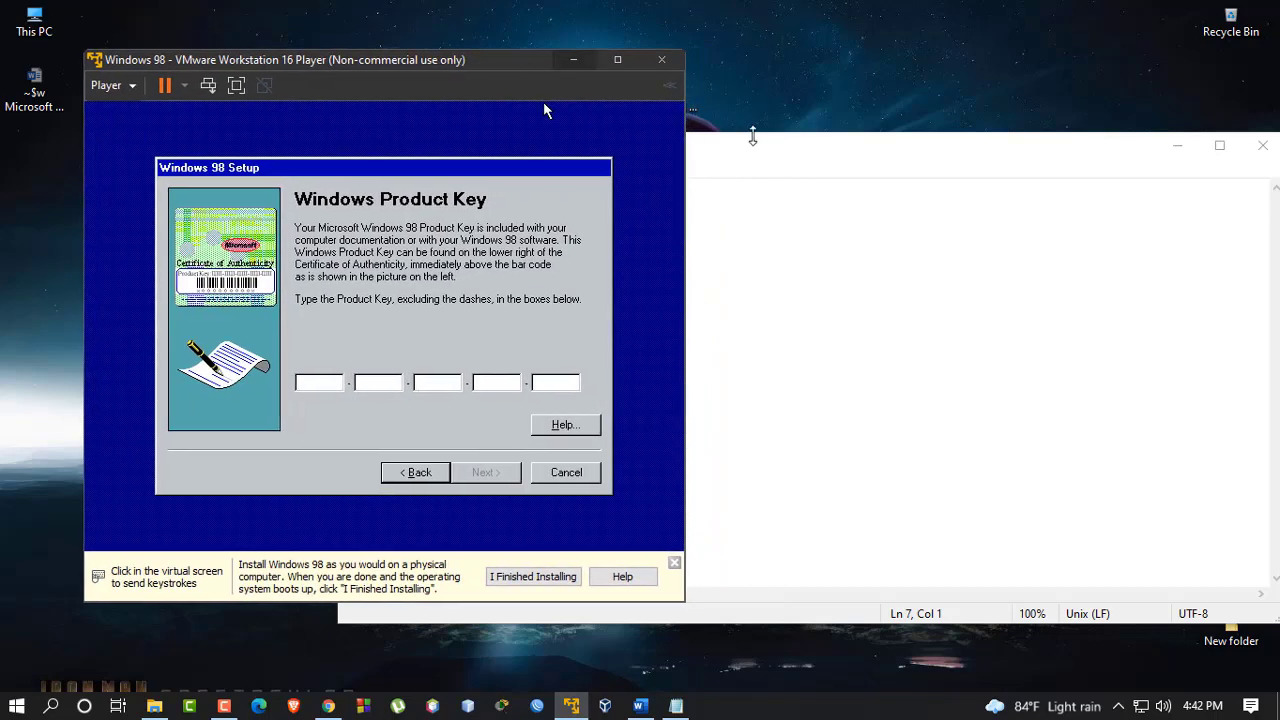
drag(761, 145, 1158, 51)
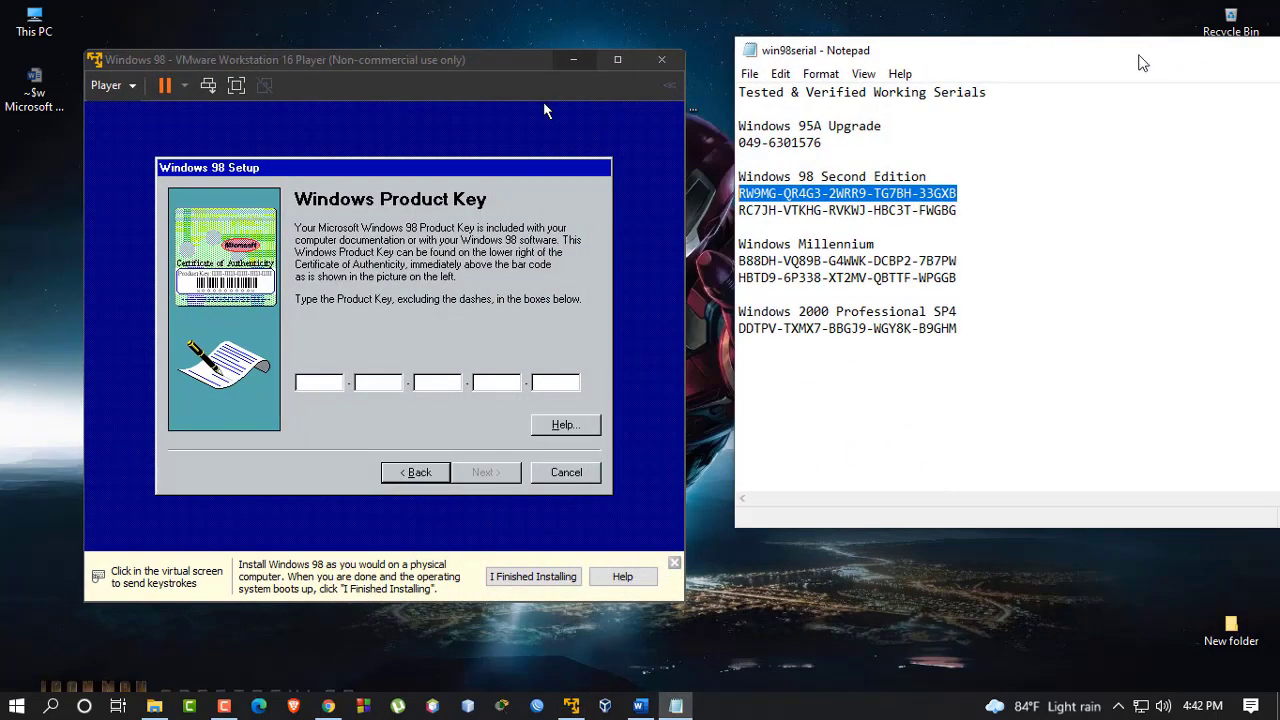
click(543, 101)
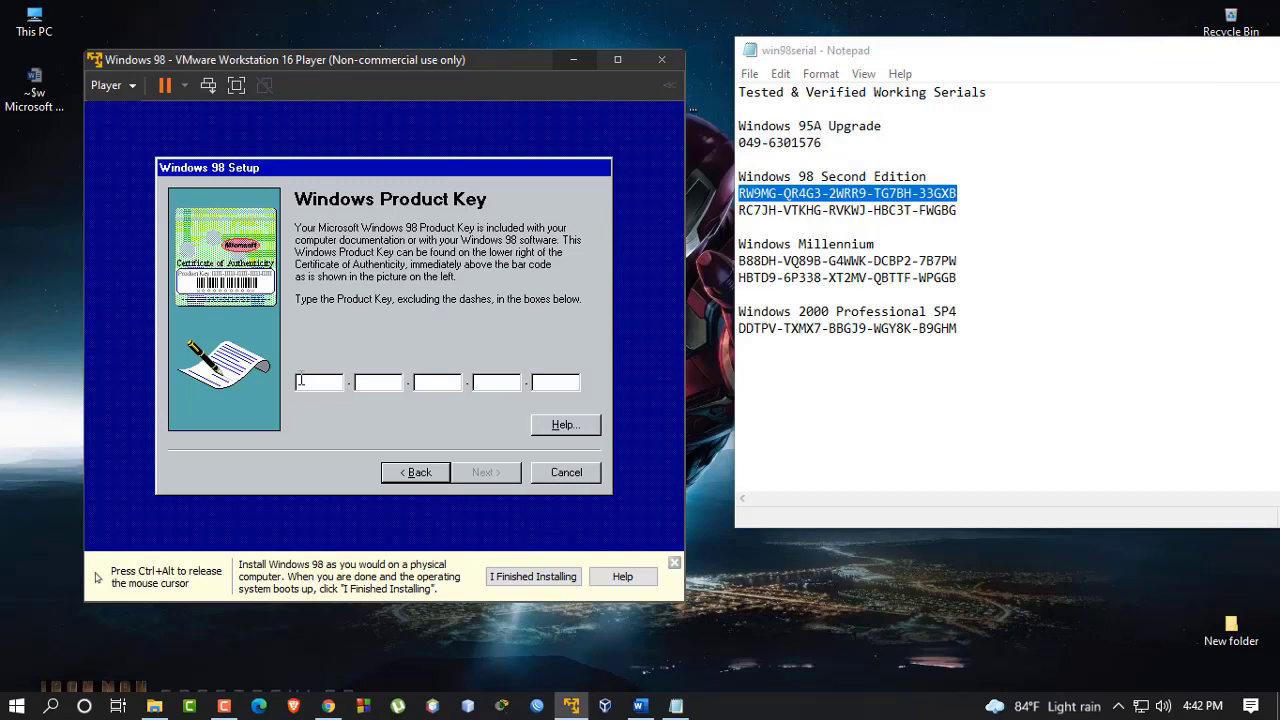
Type the Second Edition product key into the key boxes, submit it, and finish the Start Wizard
text(RW)
text(9)
text(MG-)
text(QR)
text(4)
text(G3-)
text(2W)
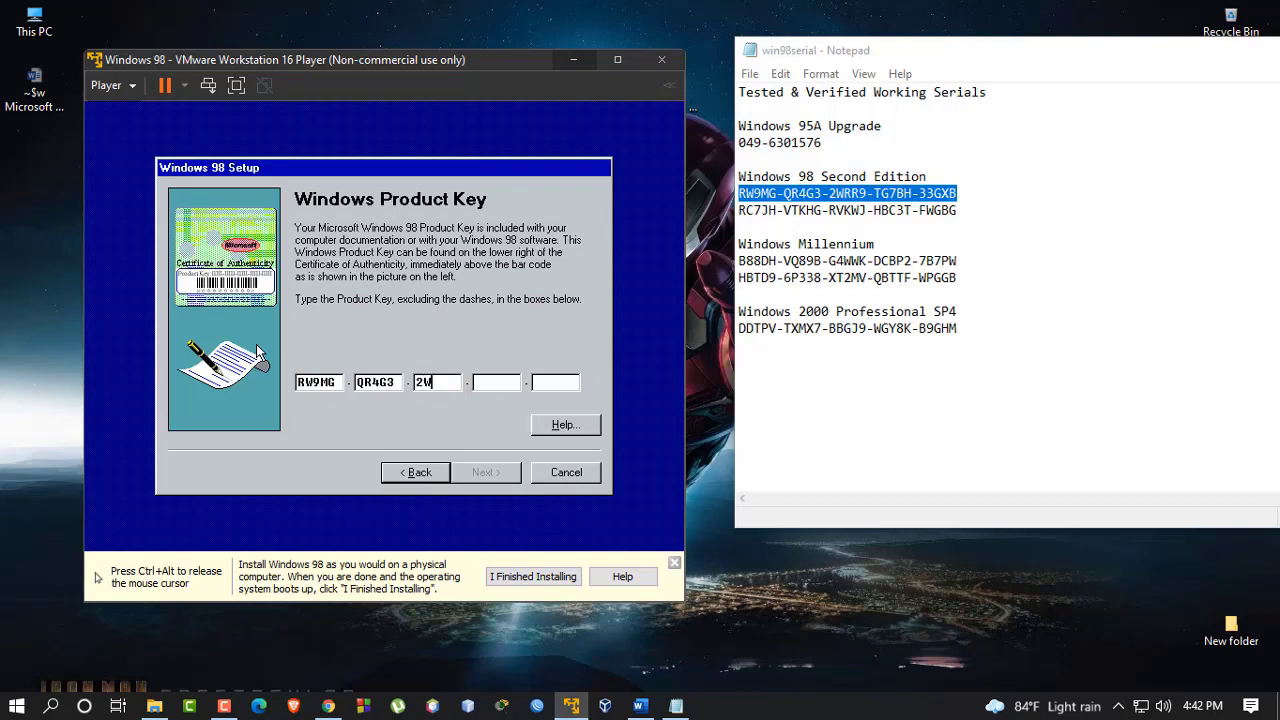
text(RR9-)
text(TG)
text(7)
text(BH-)
text(33)
text(GXB)
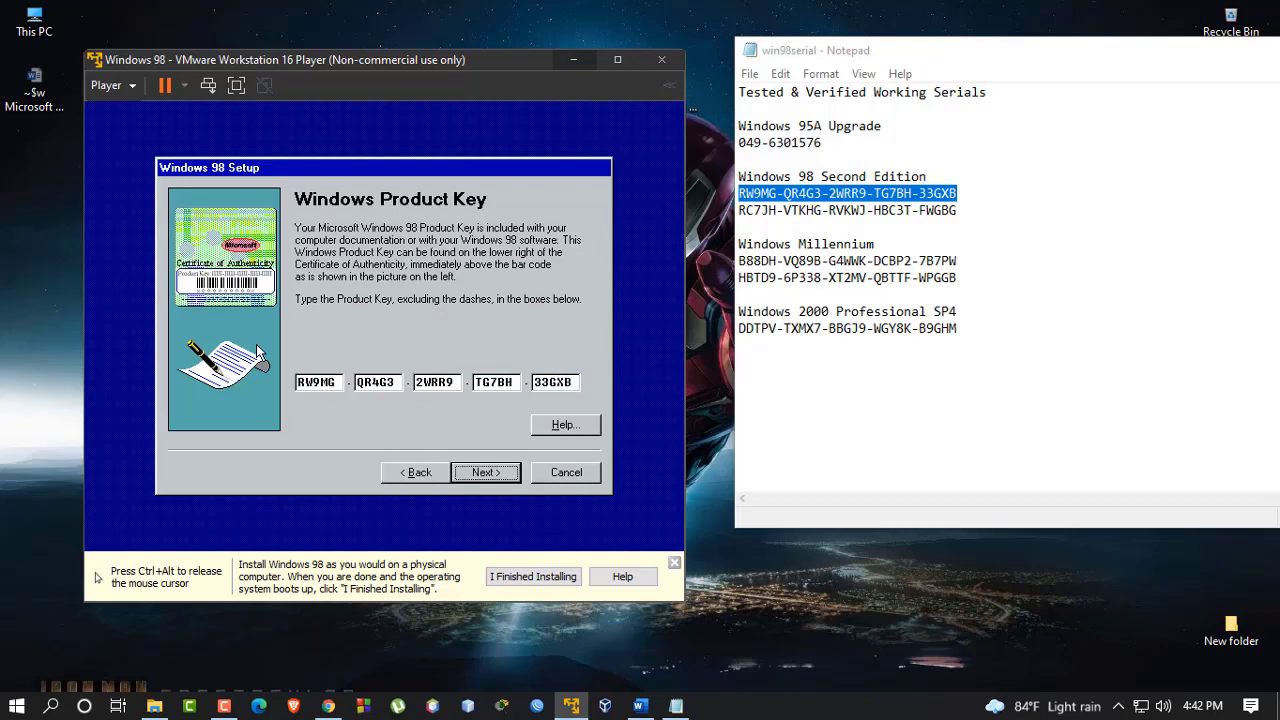
click(477, 472)
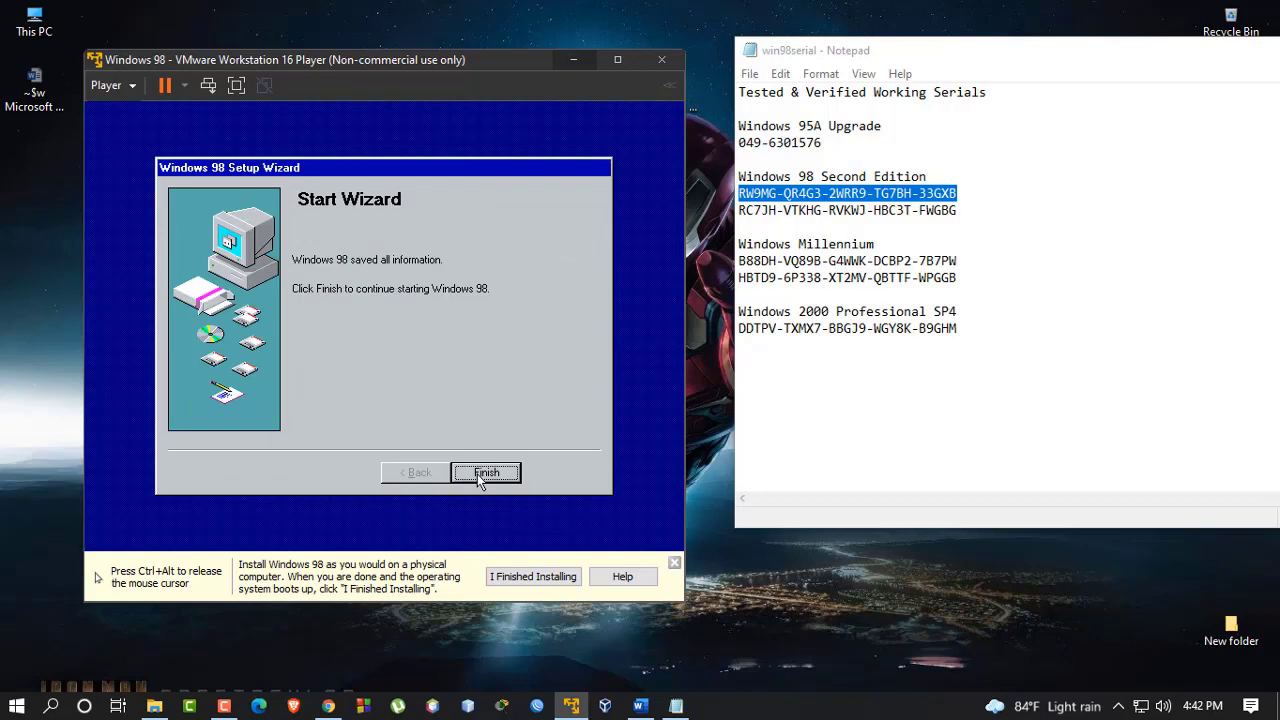
click(478, 474)
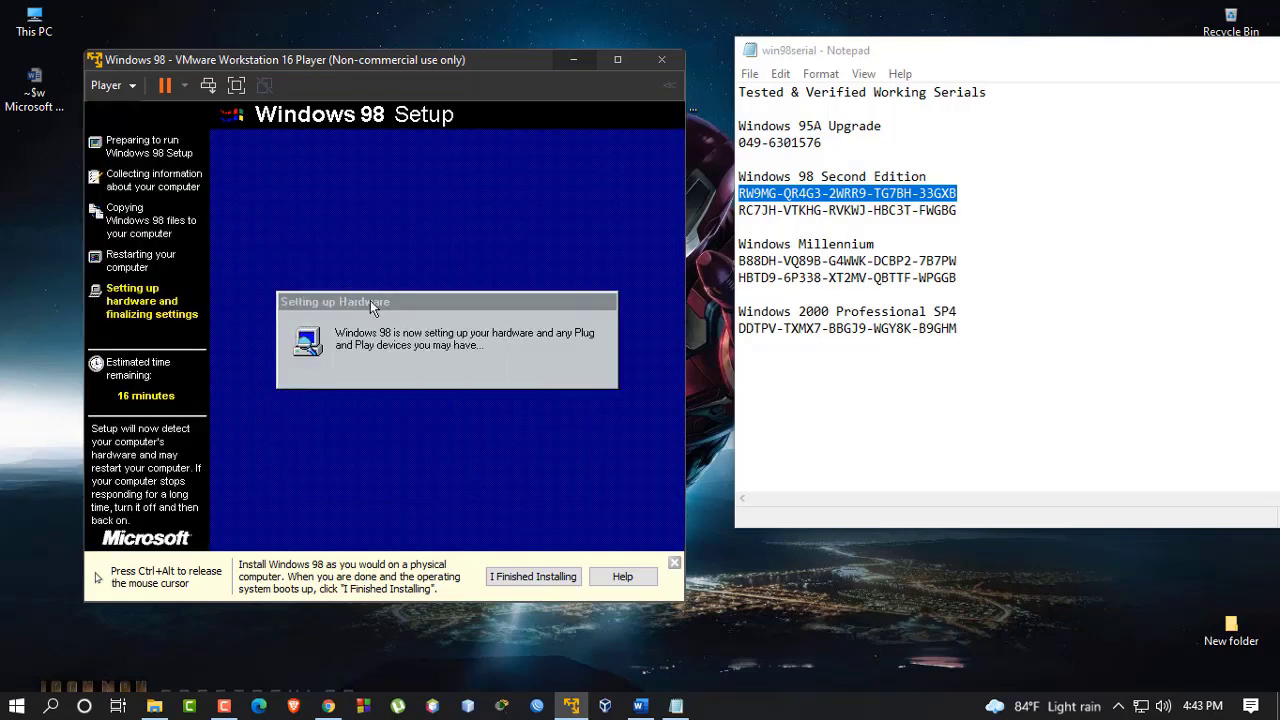
Minimize the serial notes, maximize the VMware window, and give input back to the VM
key(ctrl+alt)
drag(1137, 62, 661, 139)
click(1058, 126)
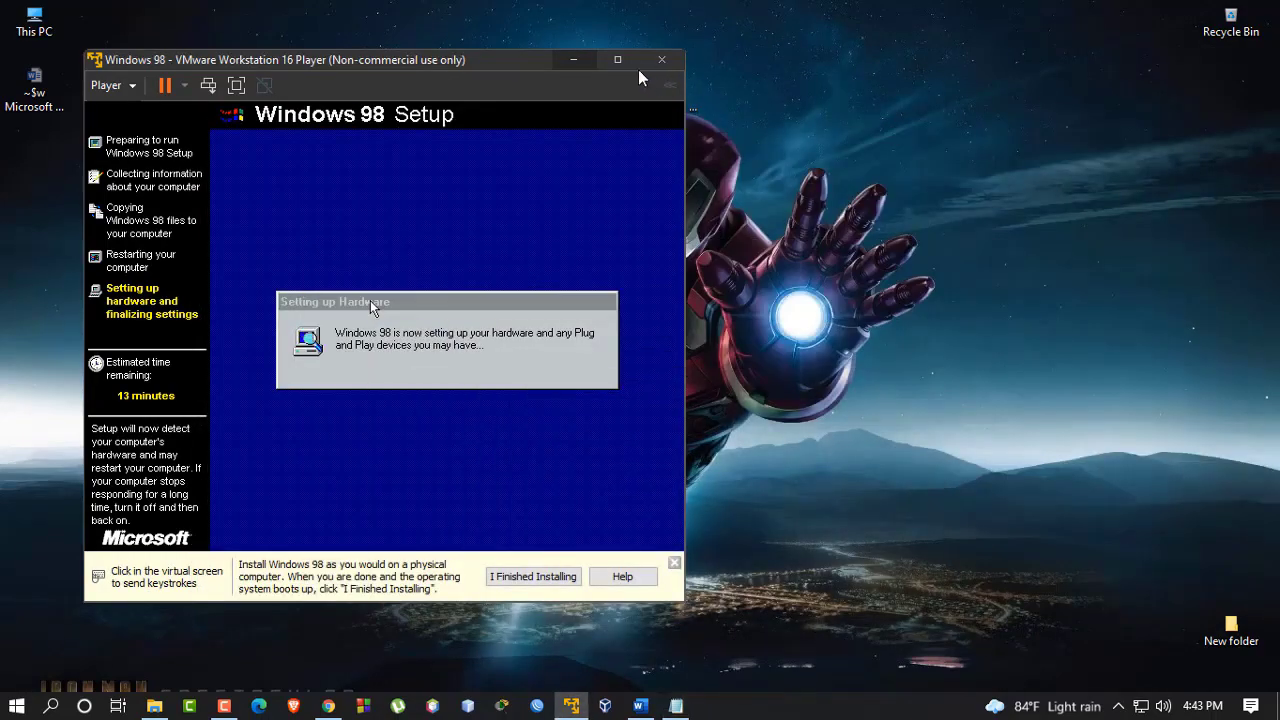
click(617, 59)
click(634, 294)
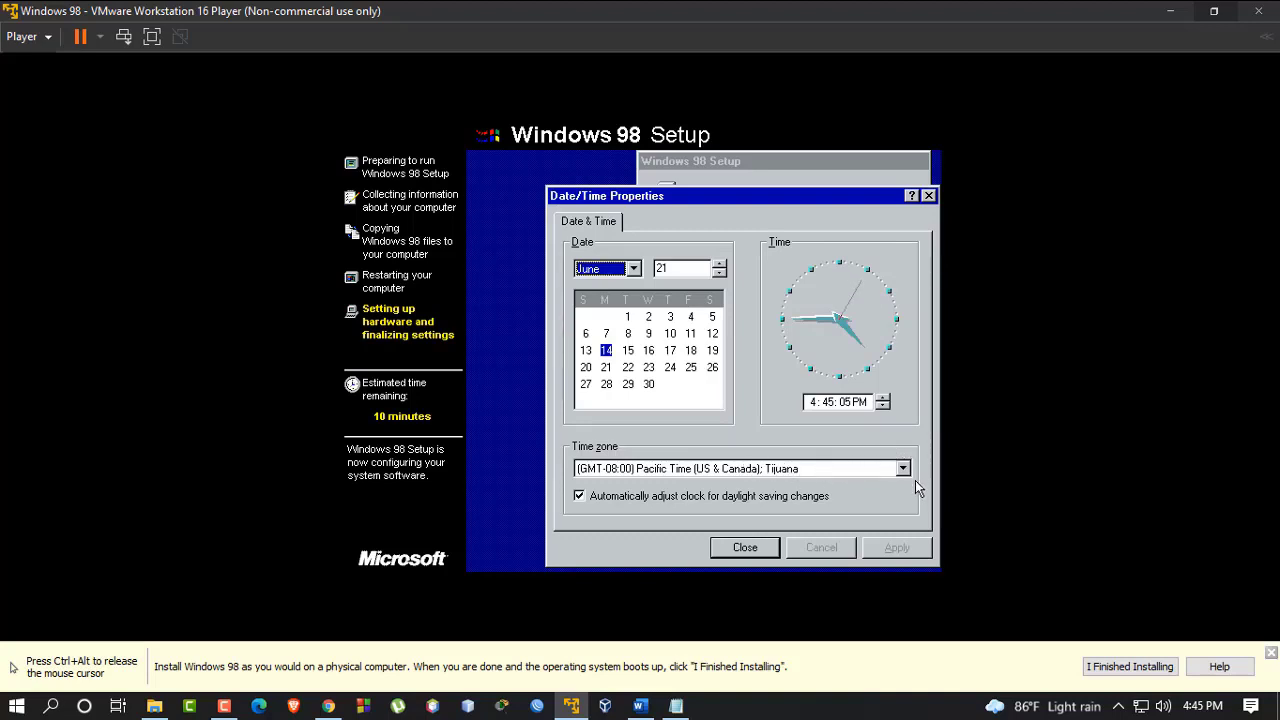
Set the time zone to (GMT+06:00) Astana, Almaty, Dhaka and apply it
click(903, 469)
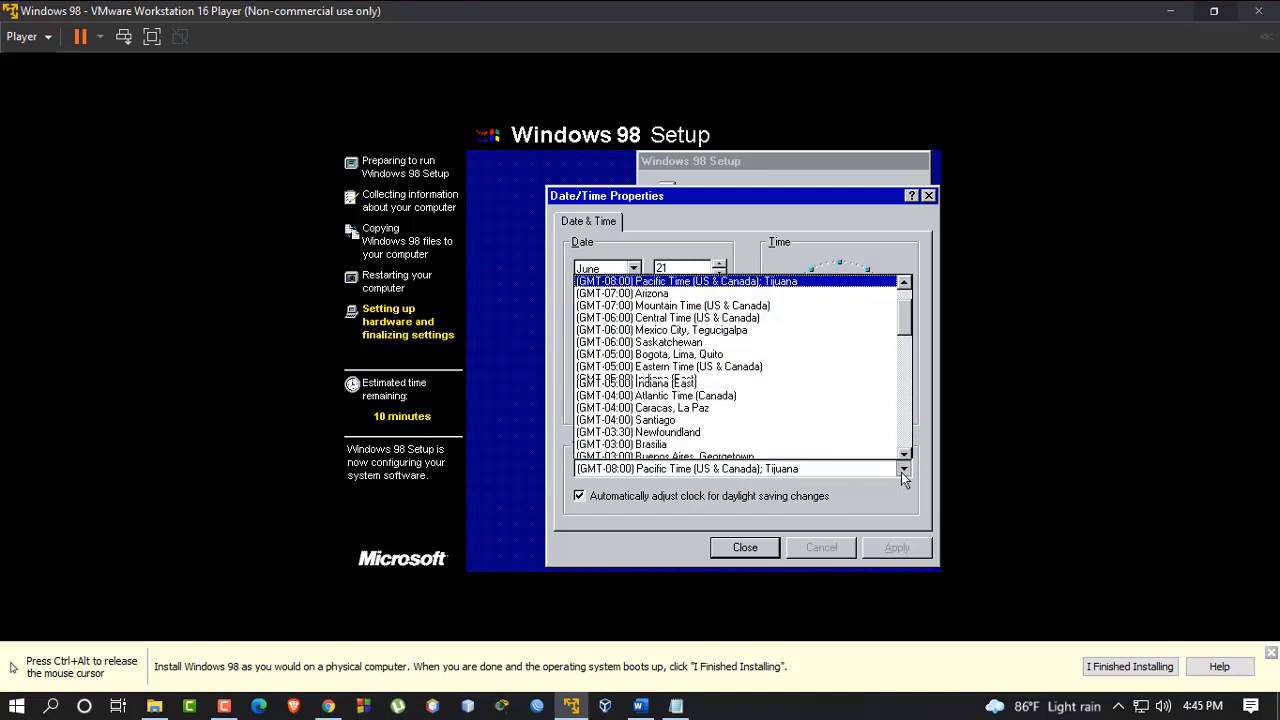
scroll(684, 377, down, 2)
scroll(684, 377, down, 10)
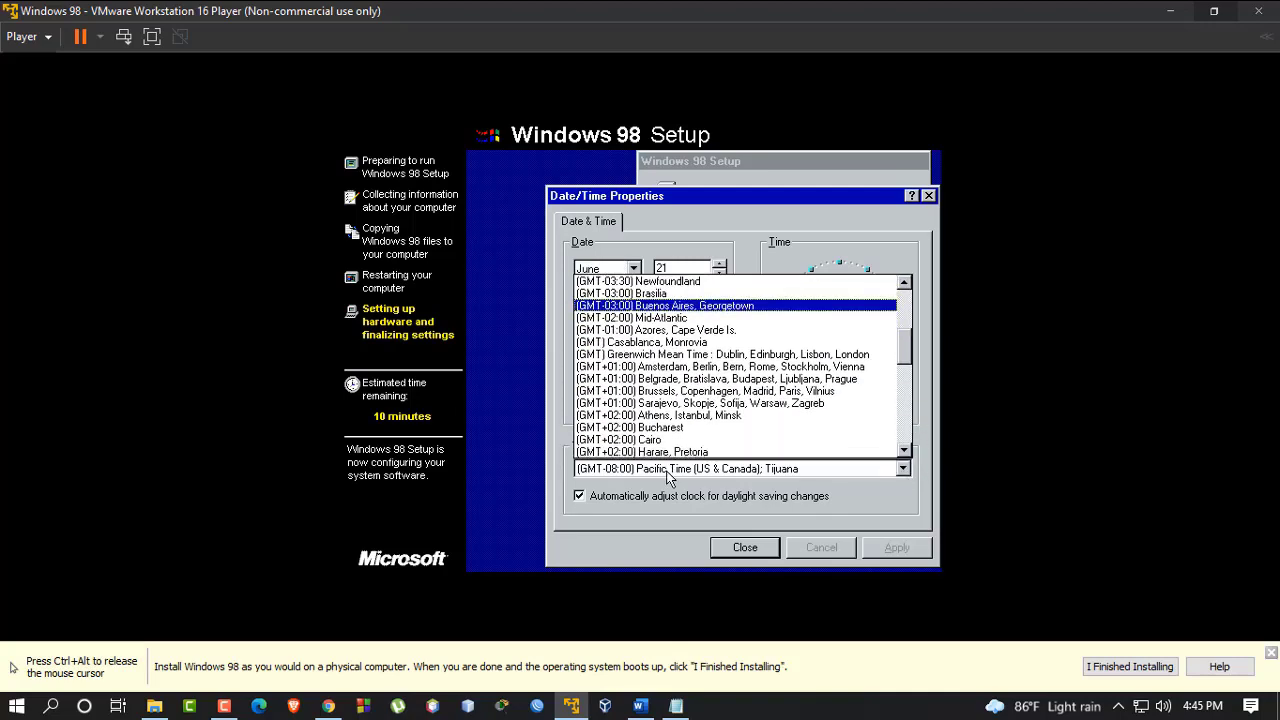
scroll(684, 377, down, 3)
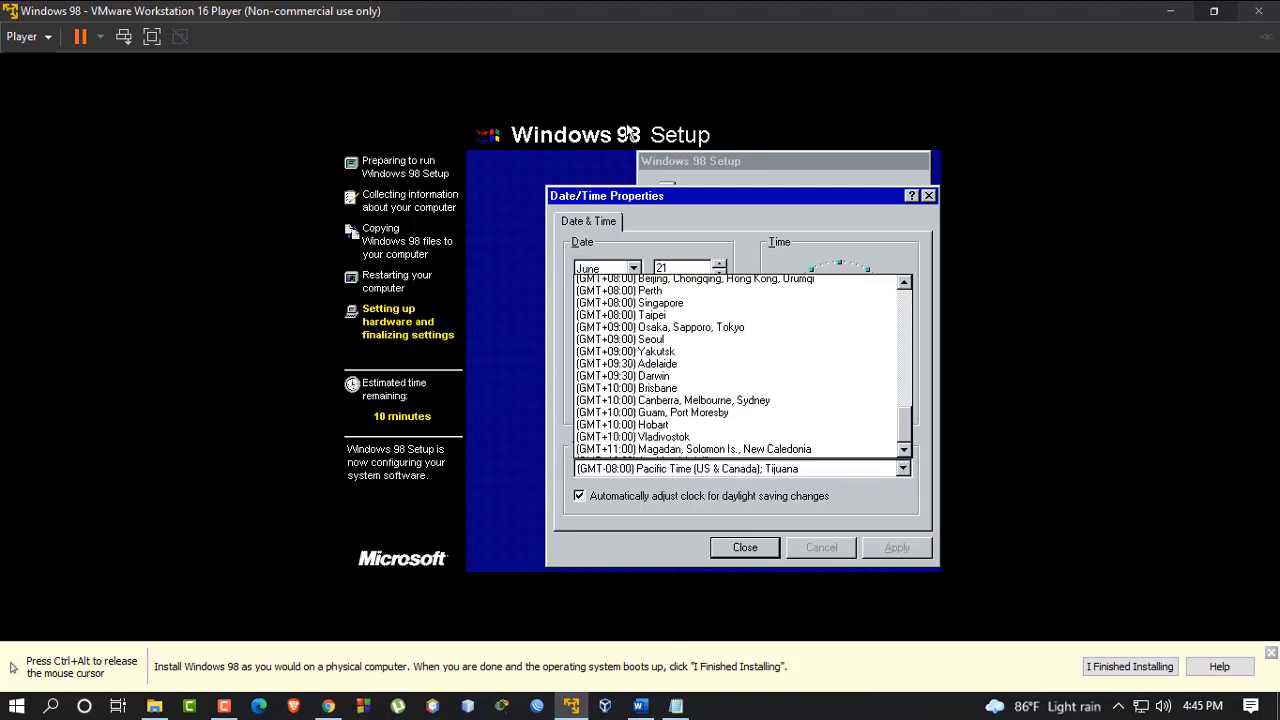
scroll(684, 377, up, 2)
scroll(684, 377, up, 3)
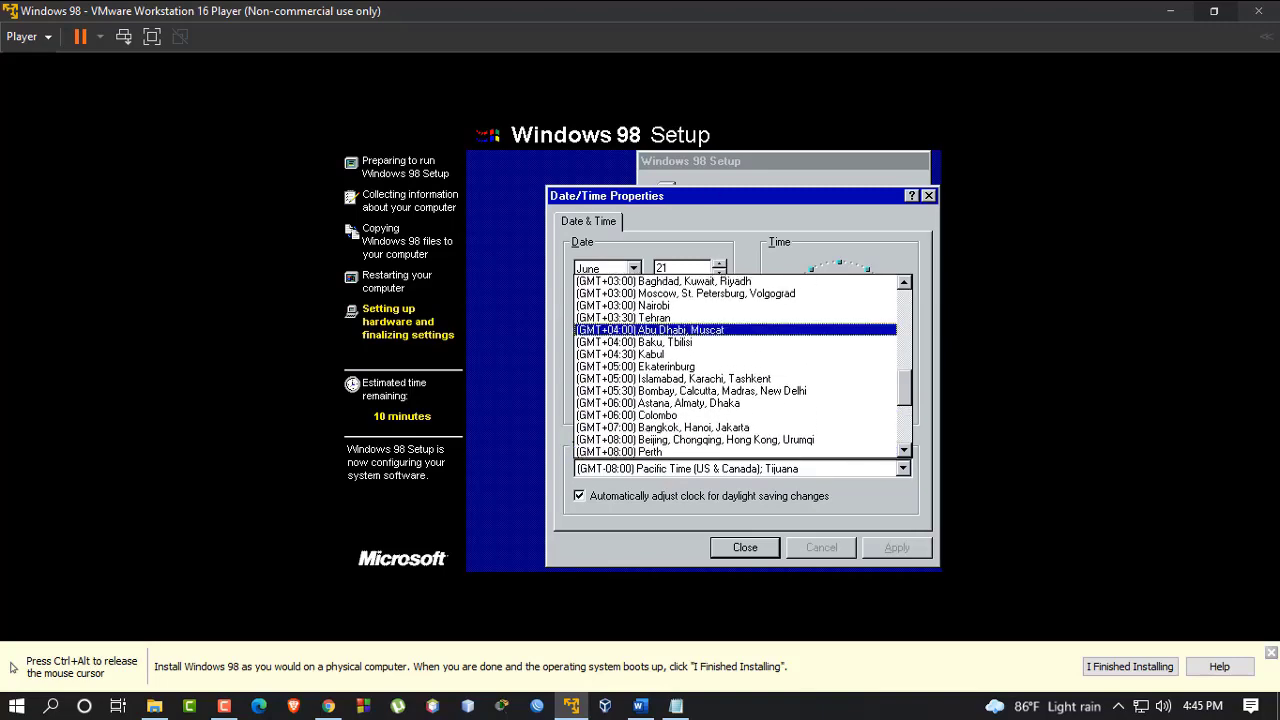
click(685, 405)
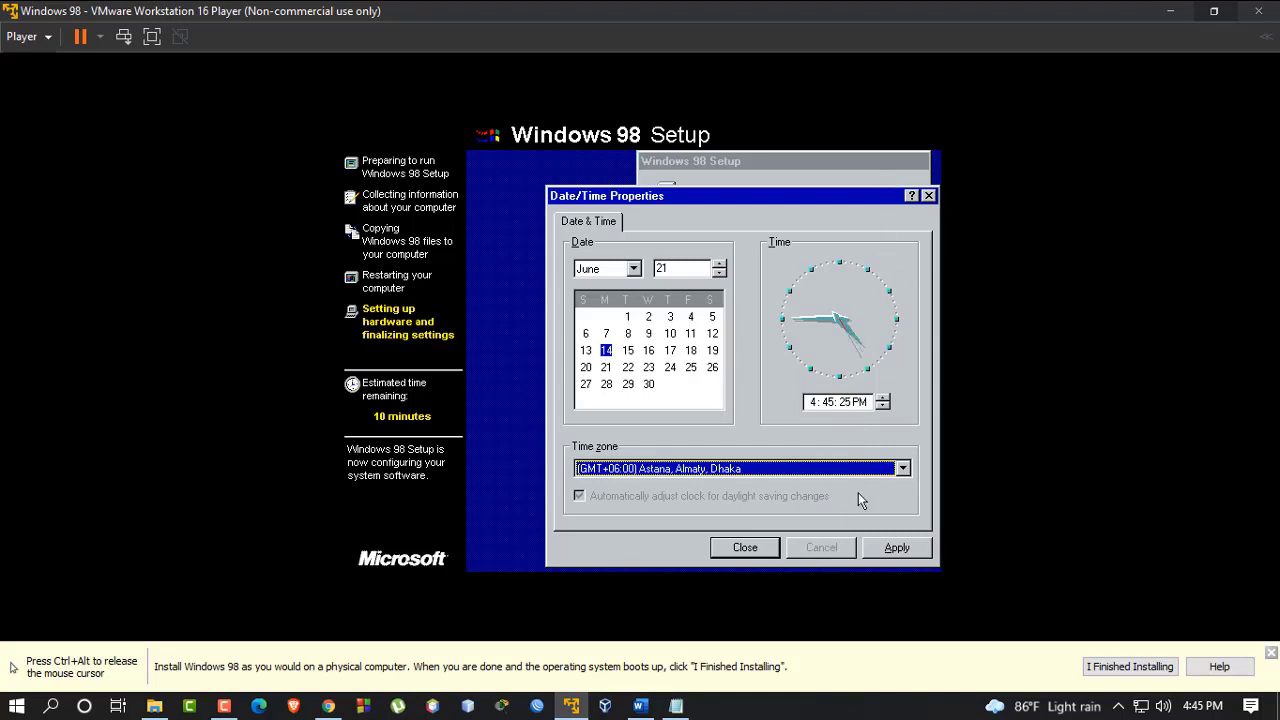
click(896, 548)
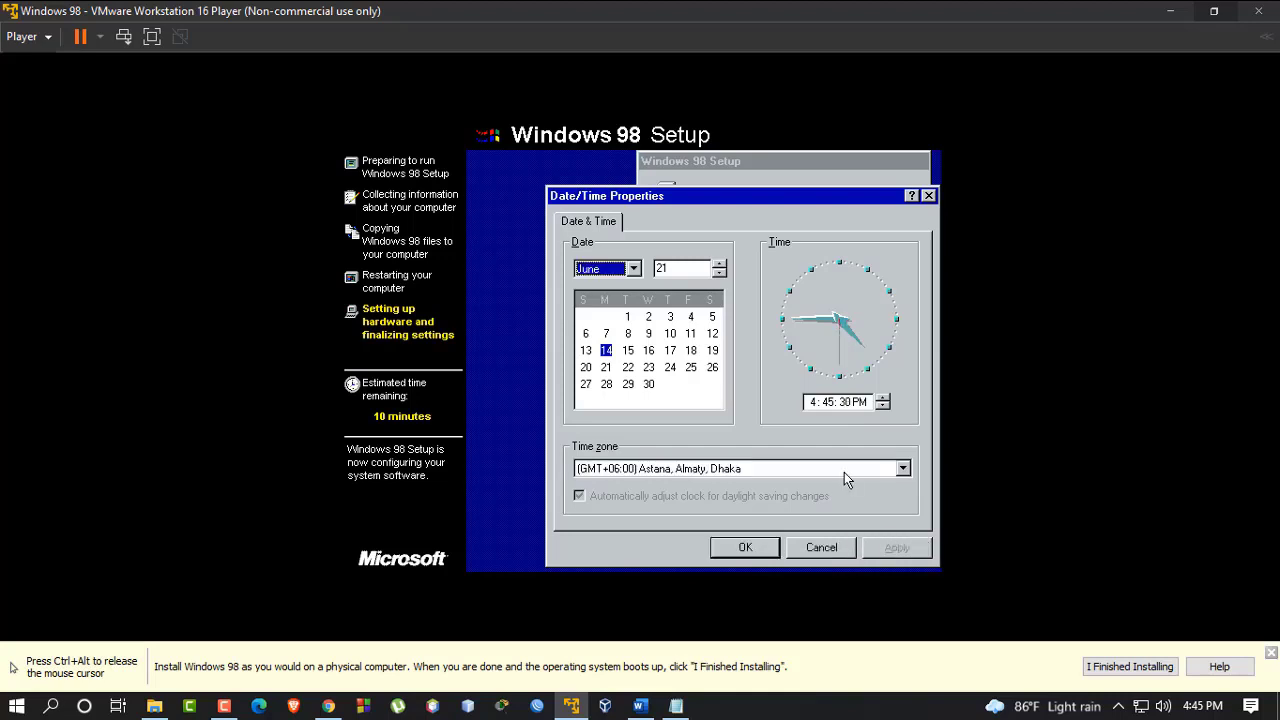
Shrink the Player window from full screen and accept the date and time settings
drag(754, 9, 546, 74)
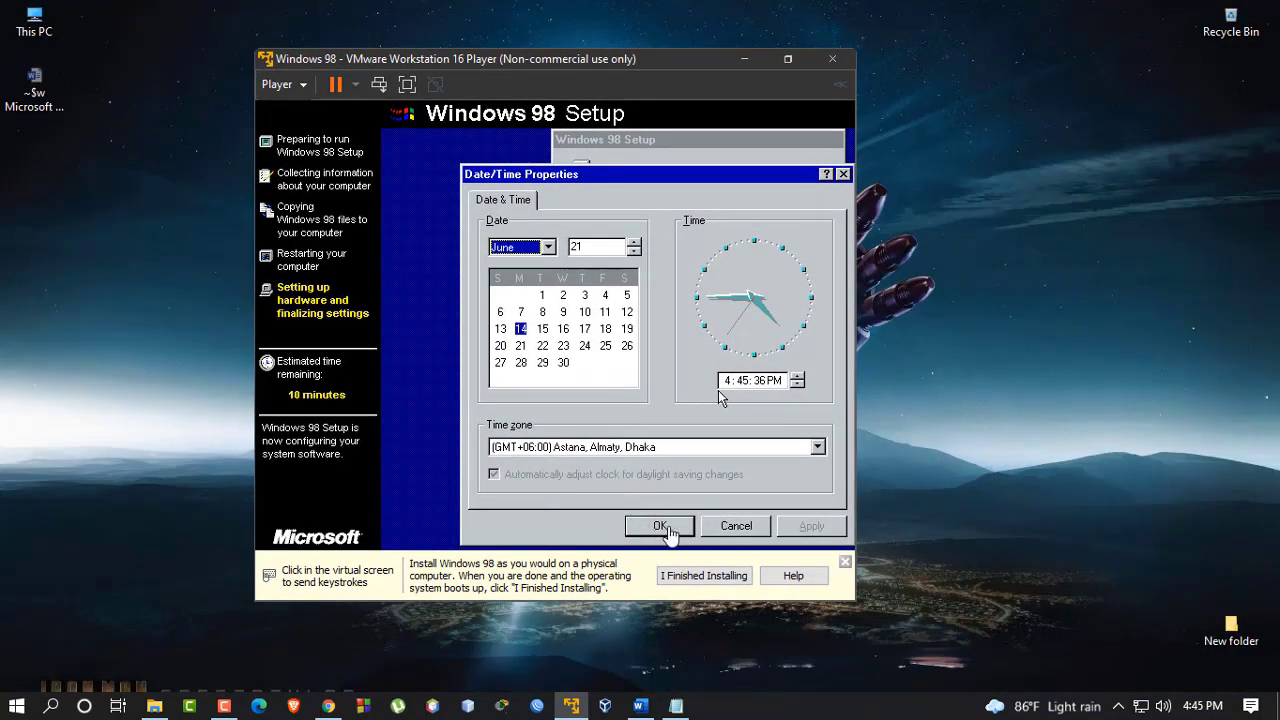
click(795, 531)
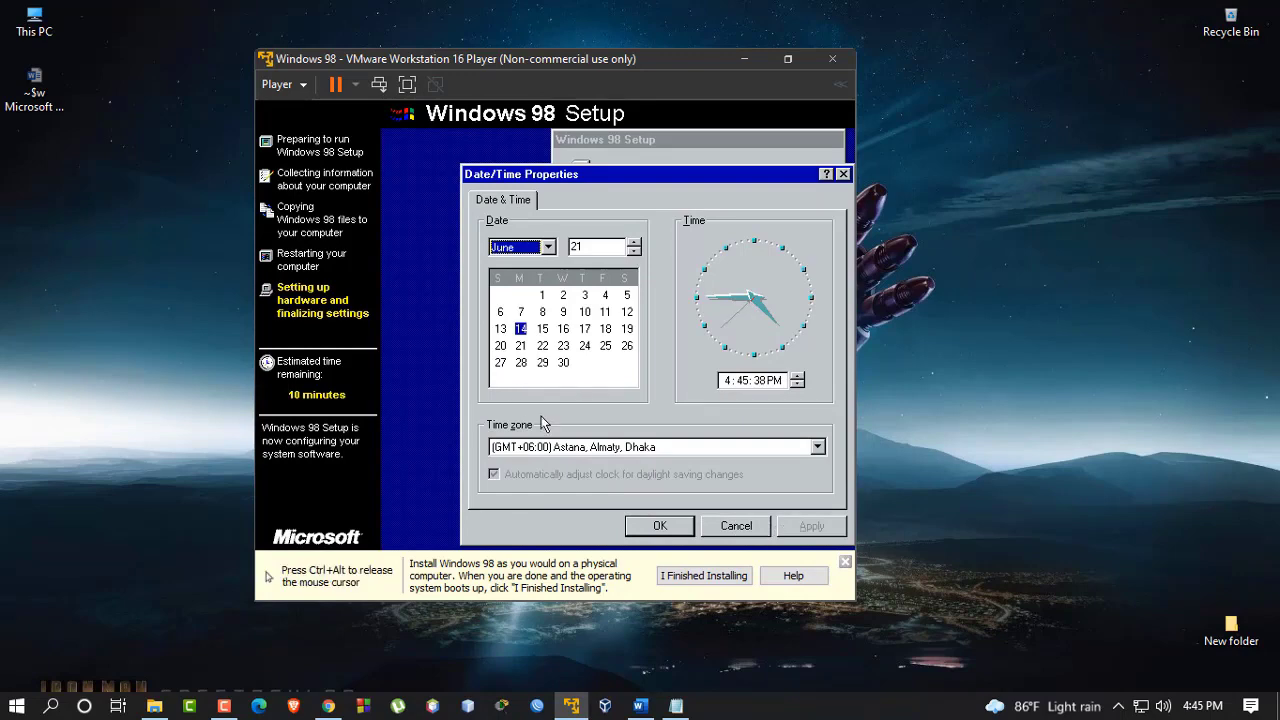
click(664, 532)
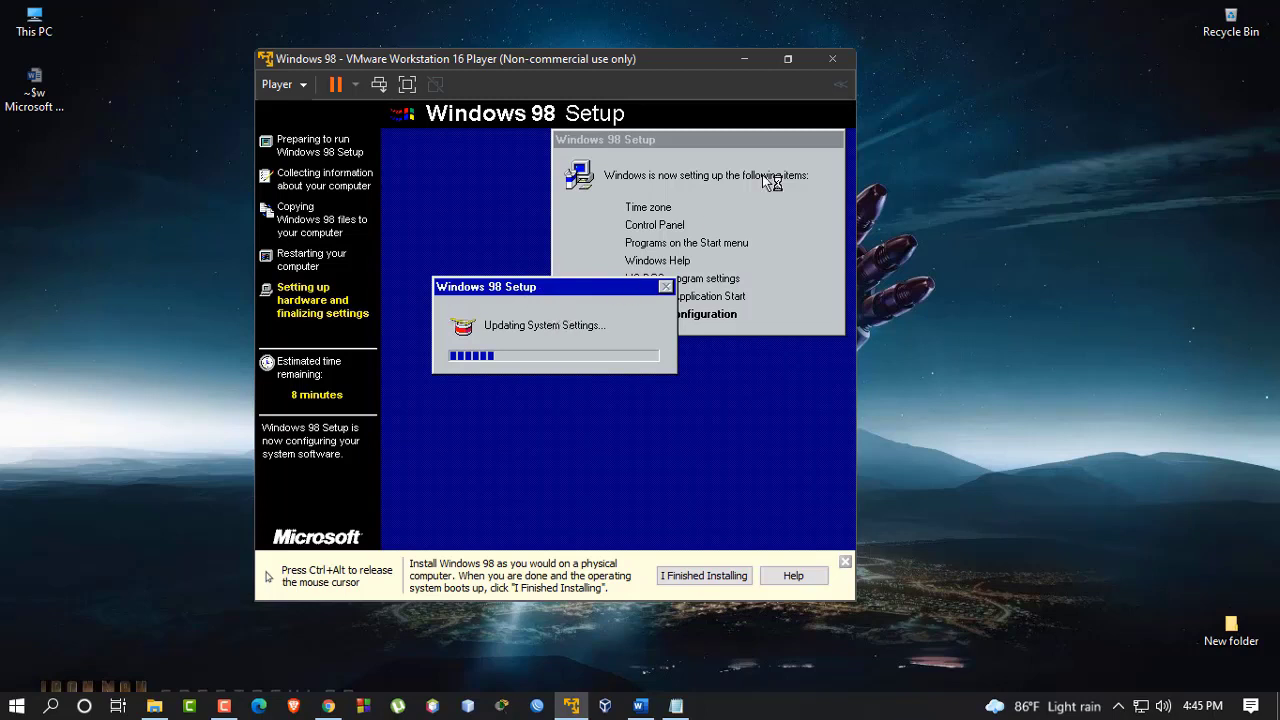
Release the mouse, maximize the Player window, and hand mouse control back to the VM
key(ctrl+alt)
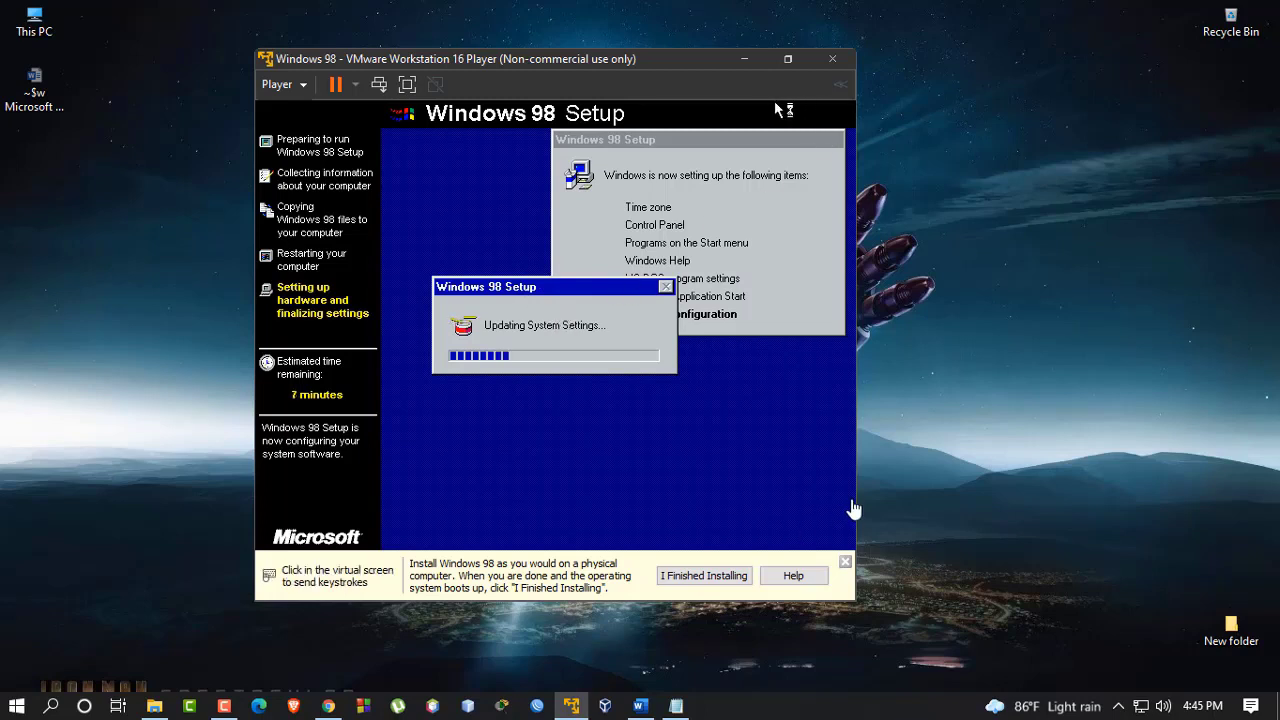
click(800, 57)
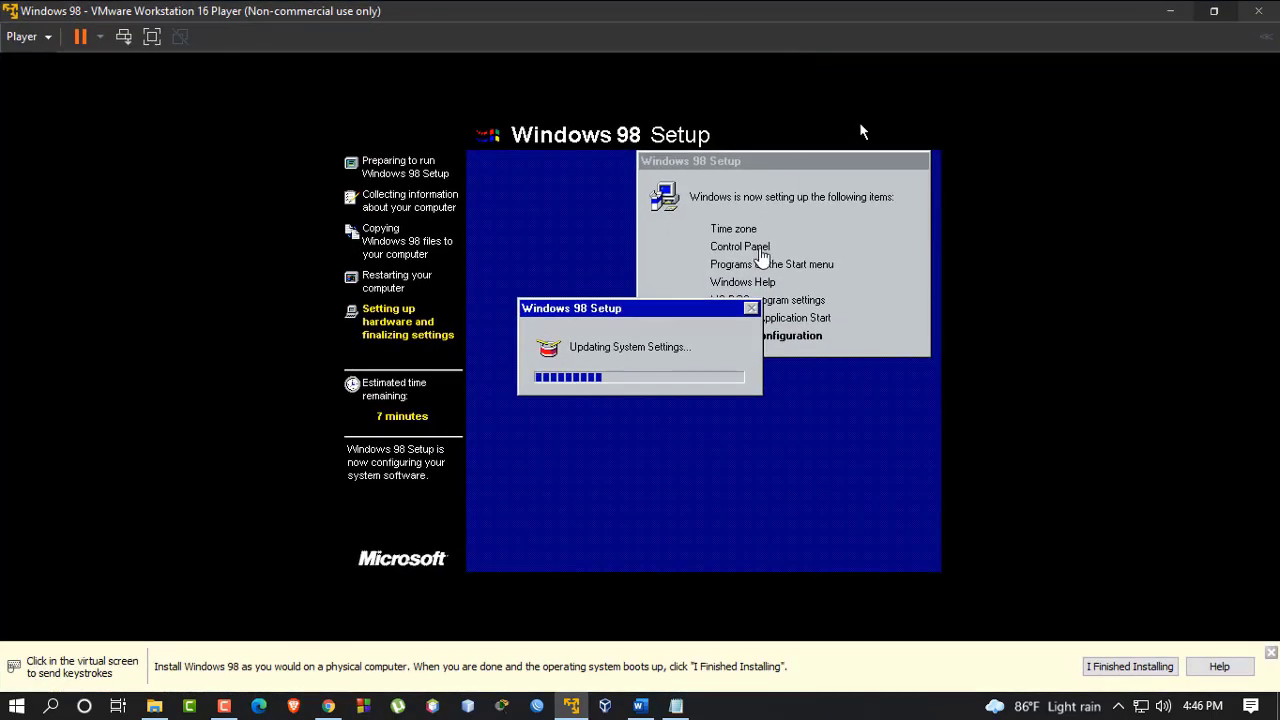
click(860, 125)
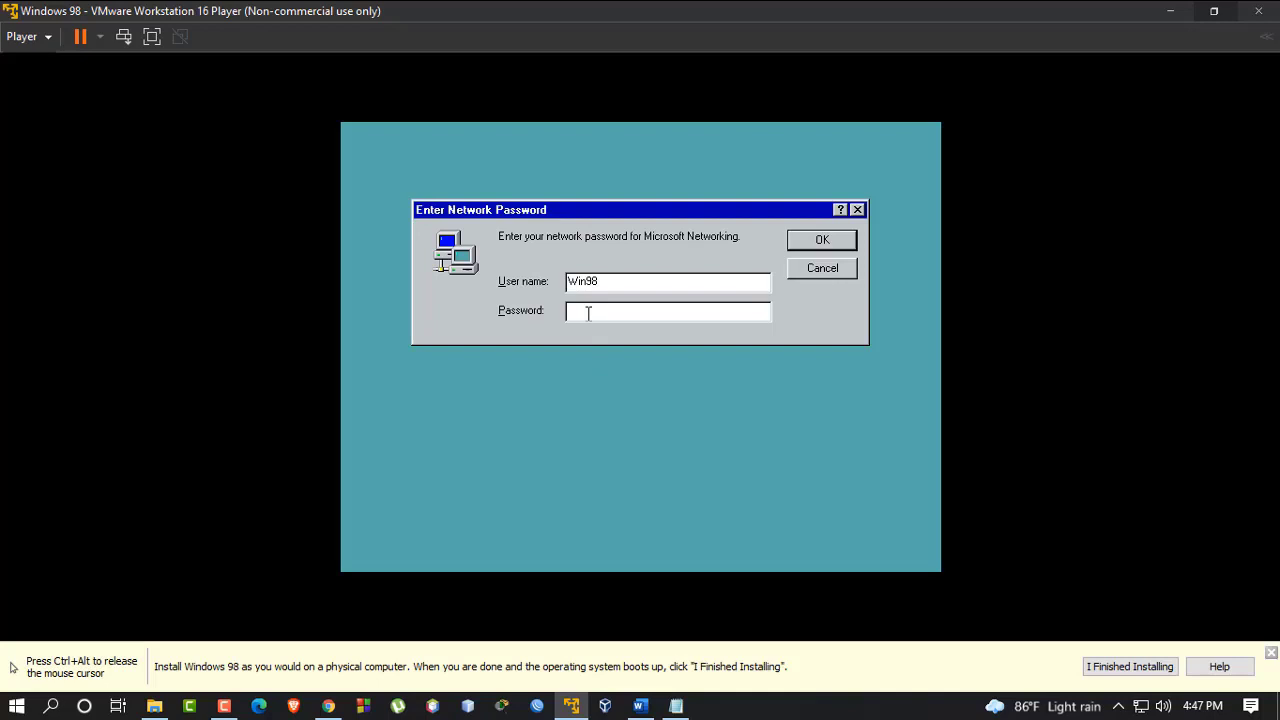
Enter a network password, then confirm the new Windows password
text(1)
click(810, 246)
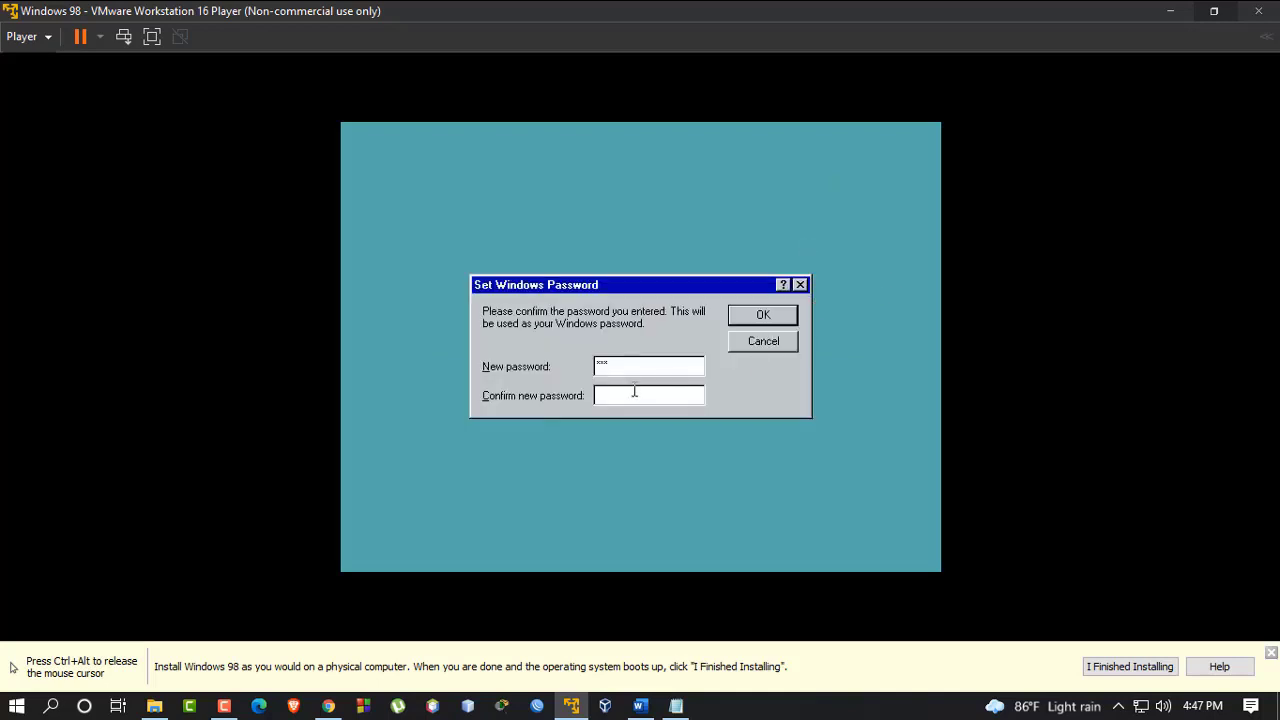
text(***)
click(763, 315)
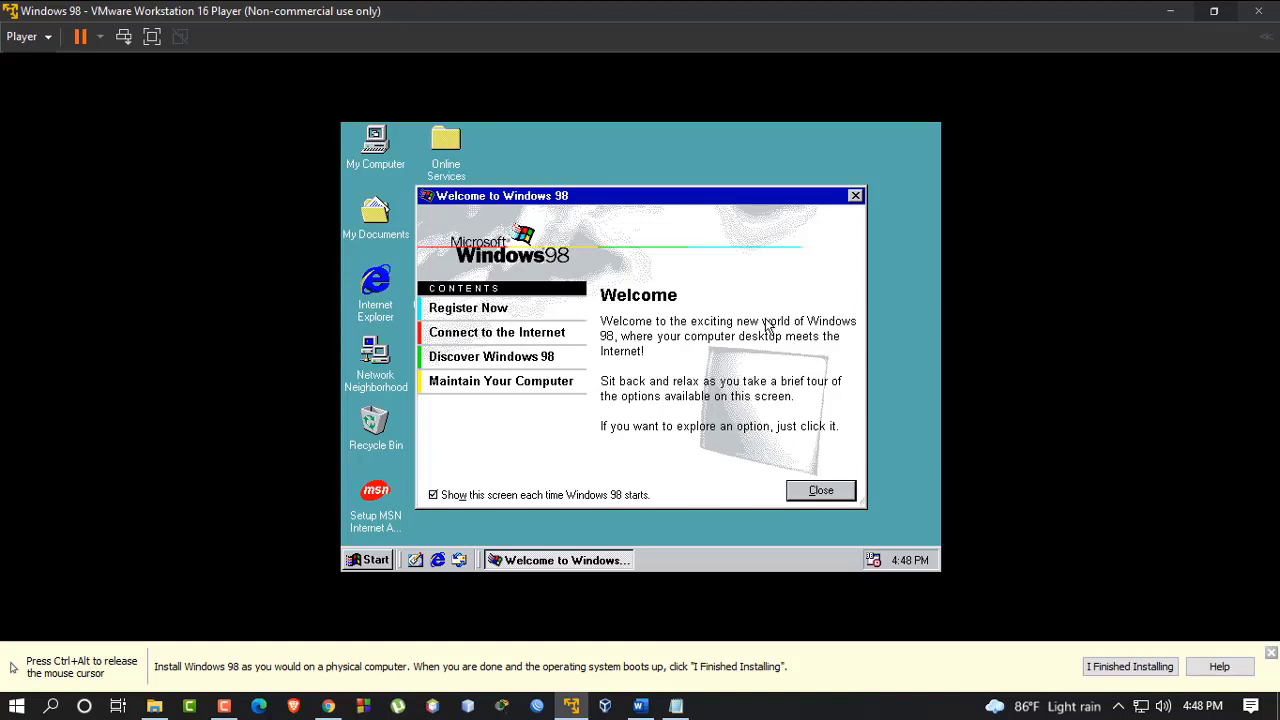
Close the Welcome to Windows 98 screen and refresh the desktop
click(821, 490)
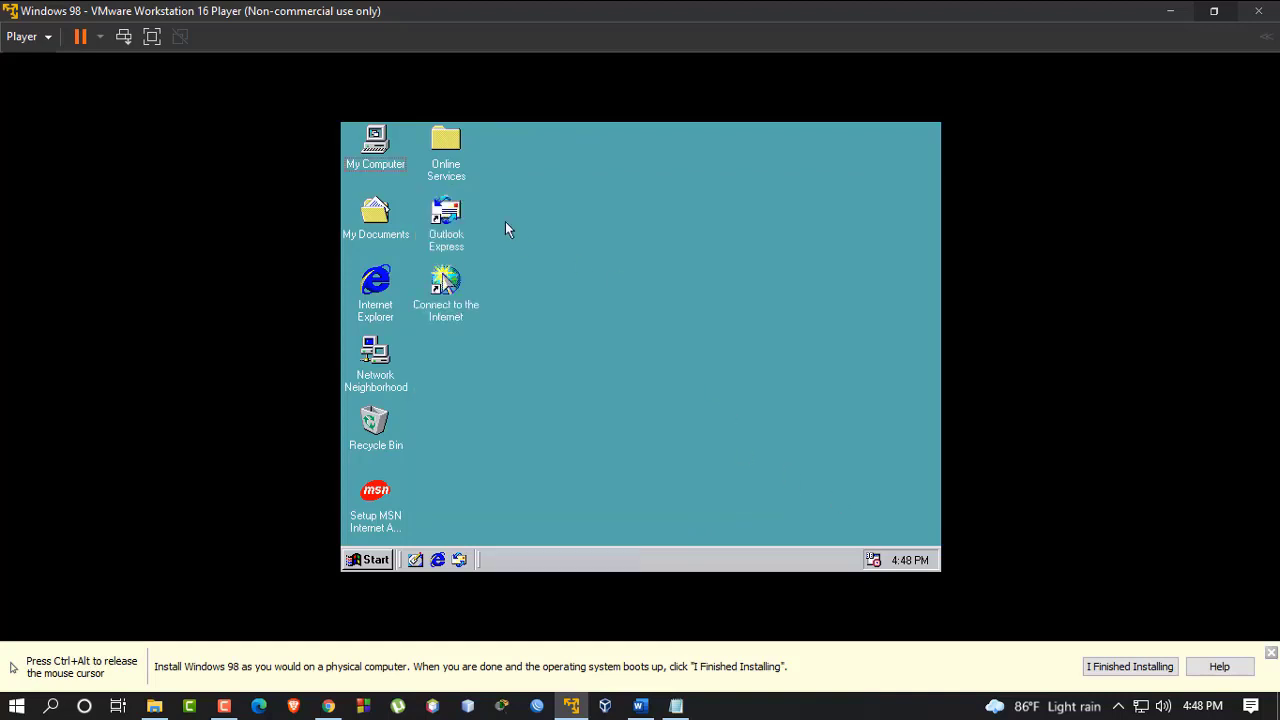
right_click(682, 245)
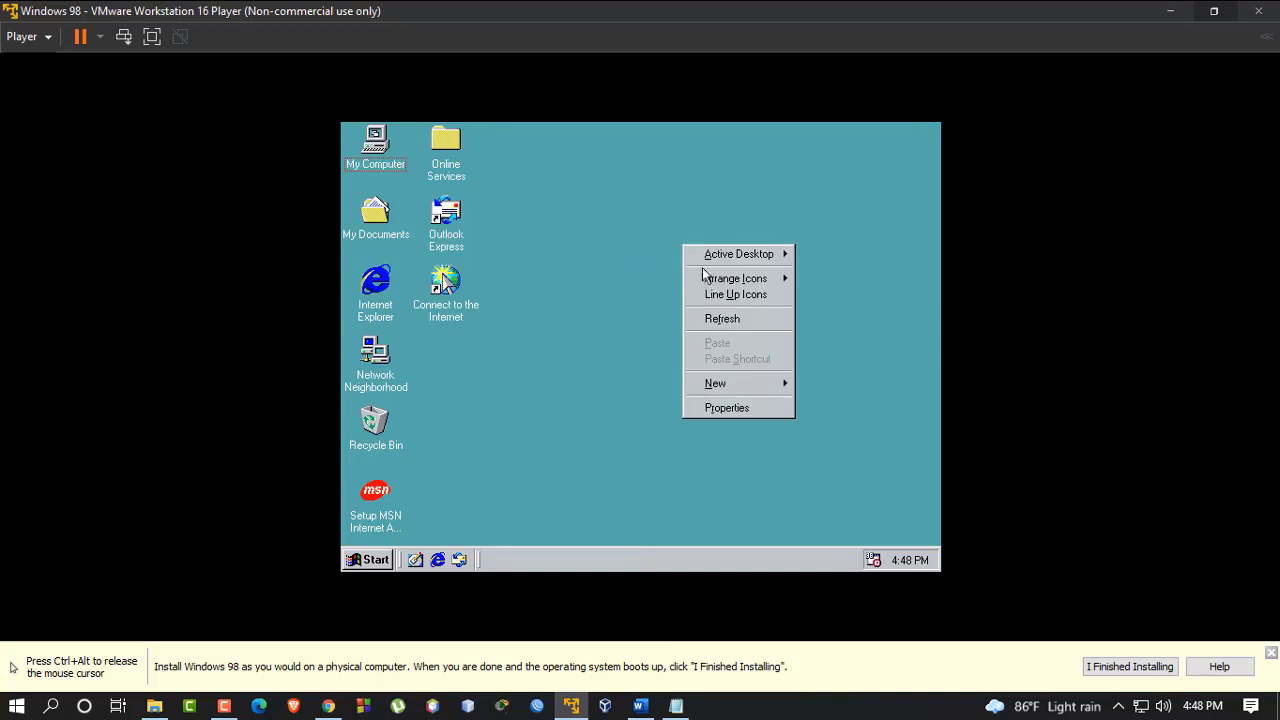
click(740, 318)
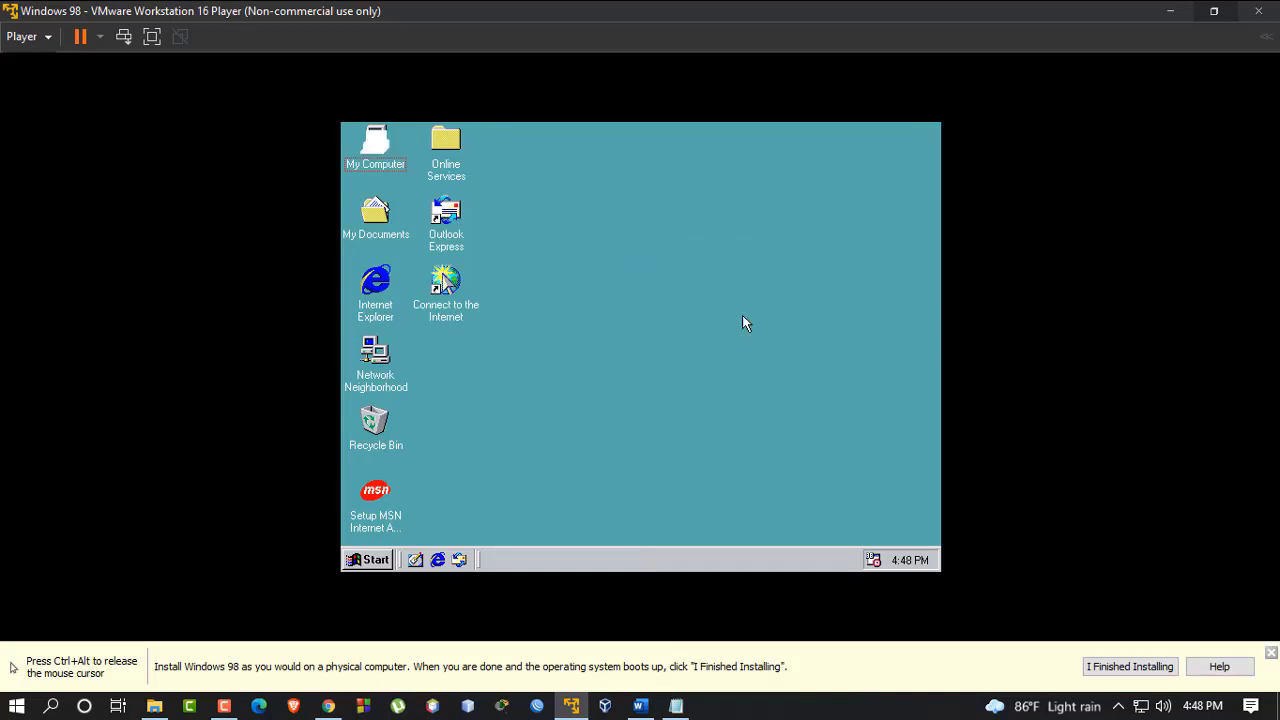
Open My Computer maximized, browse the (C:) drive, then close it
click(368, 152)
double_click(368, 152)
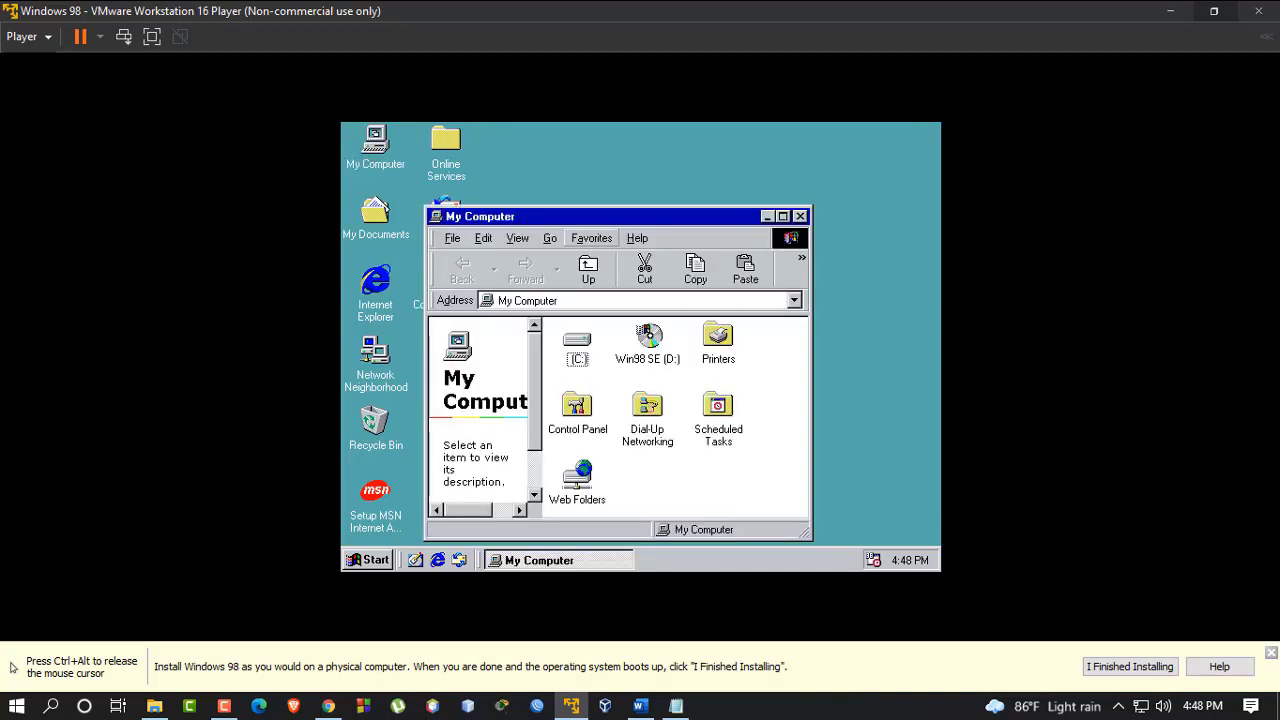
click(783, 216)
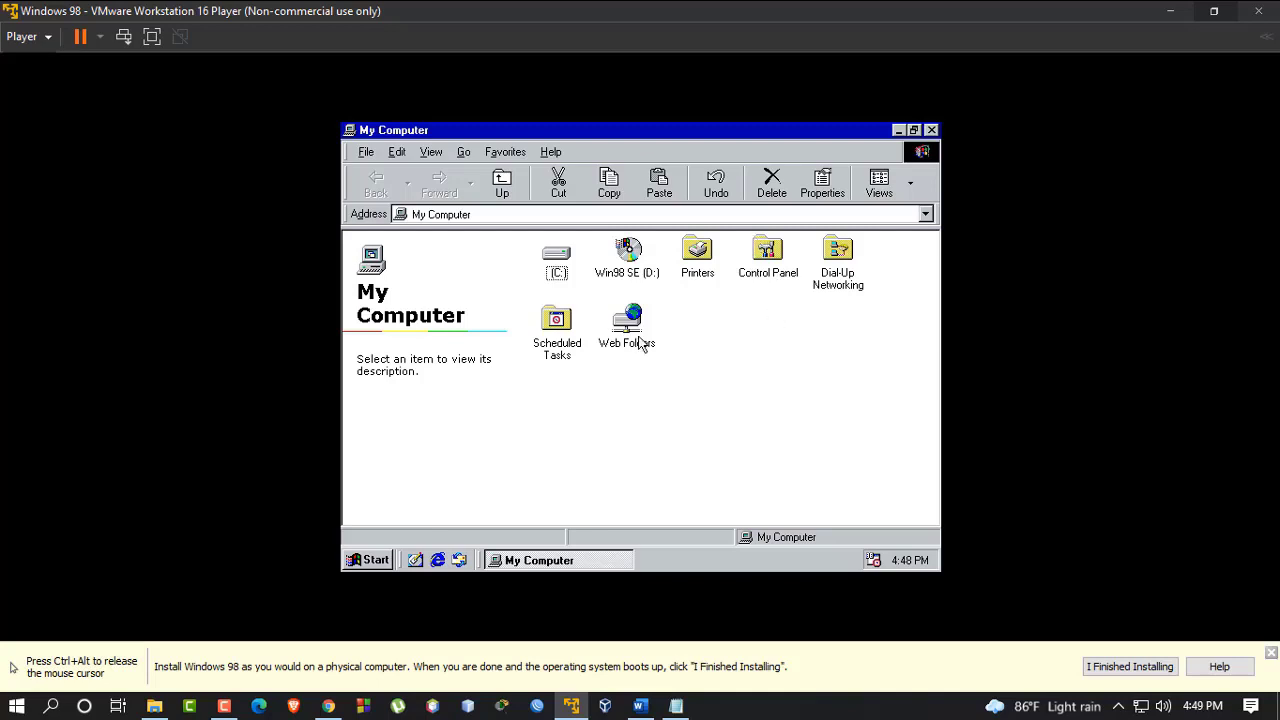
double_click(558, 258)
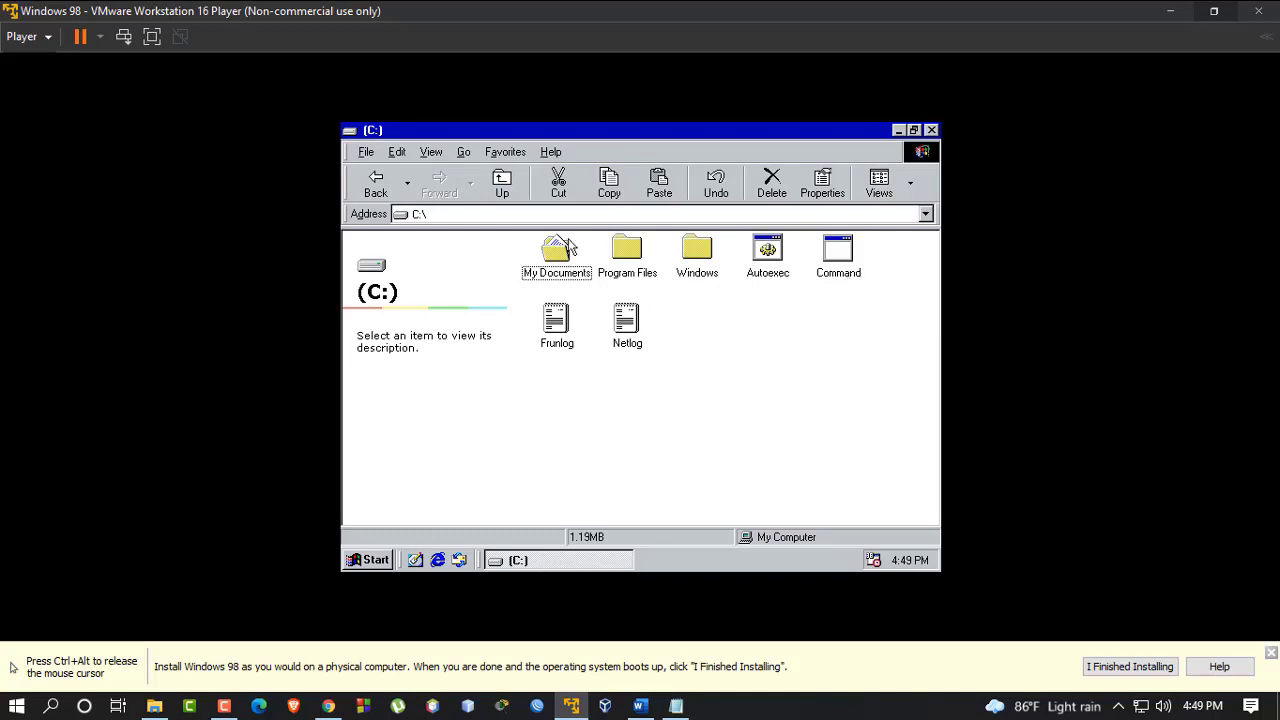
click(921, 135)
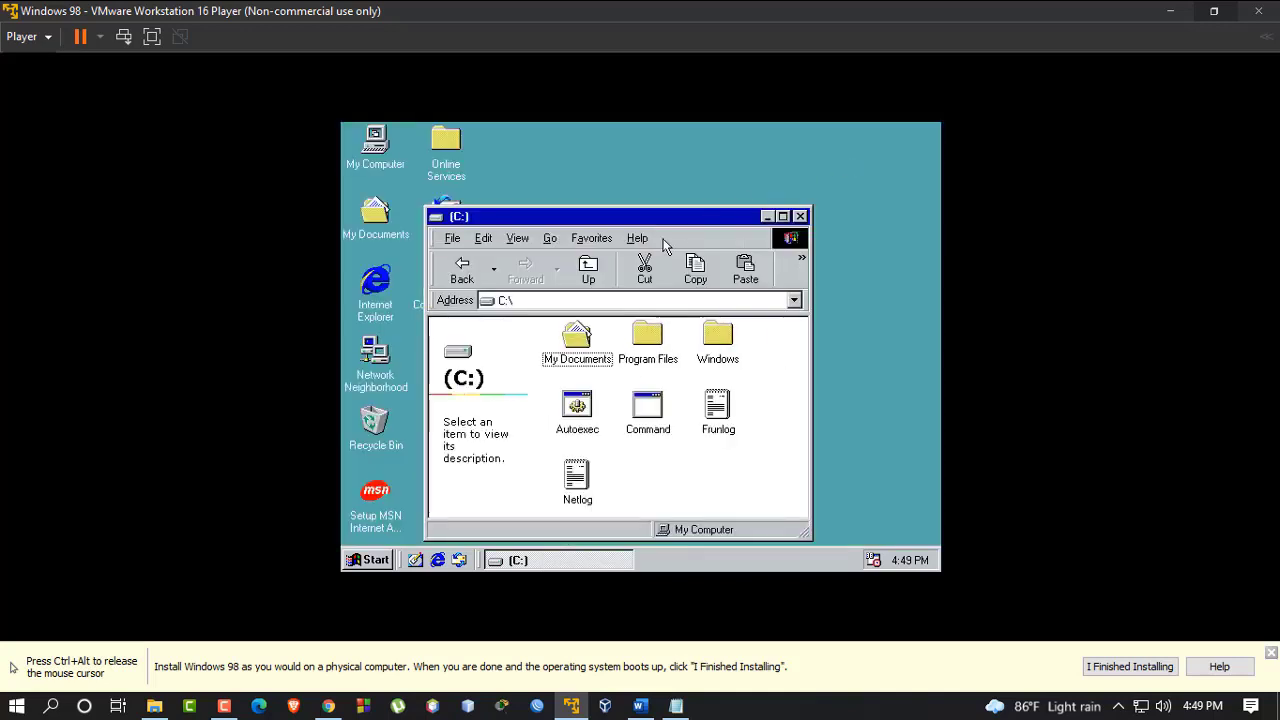
click(799, 217)
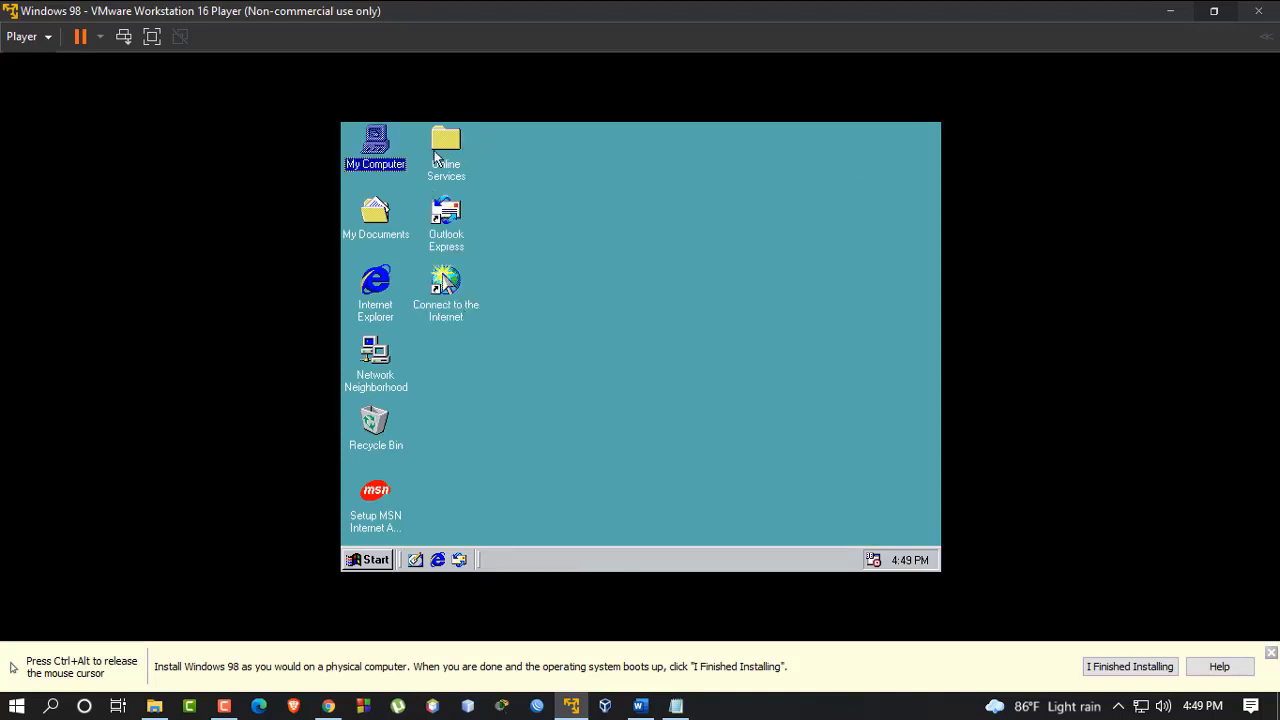
Open the Windows 98 Start menu and look through its submenus
click(364, 562)
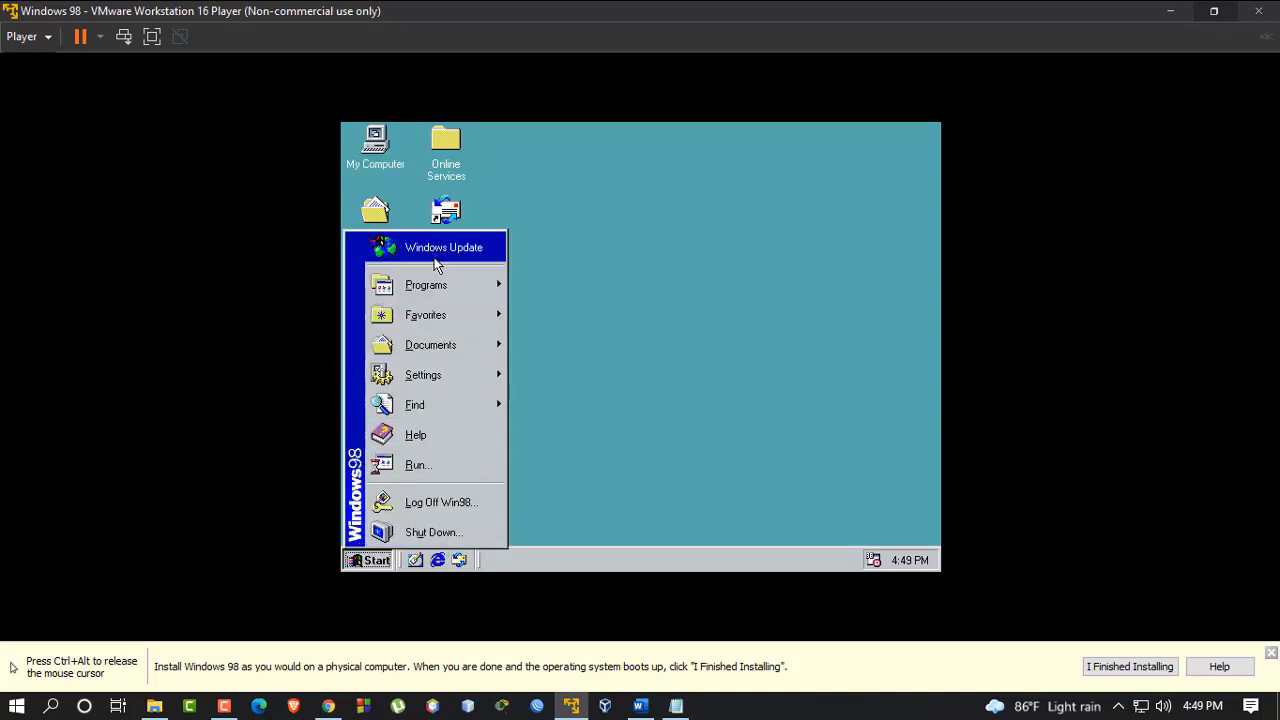
mouse_move(456, 284)
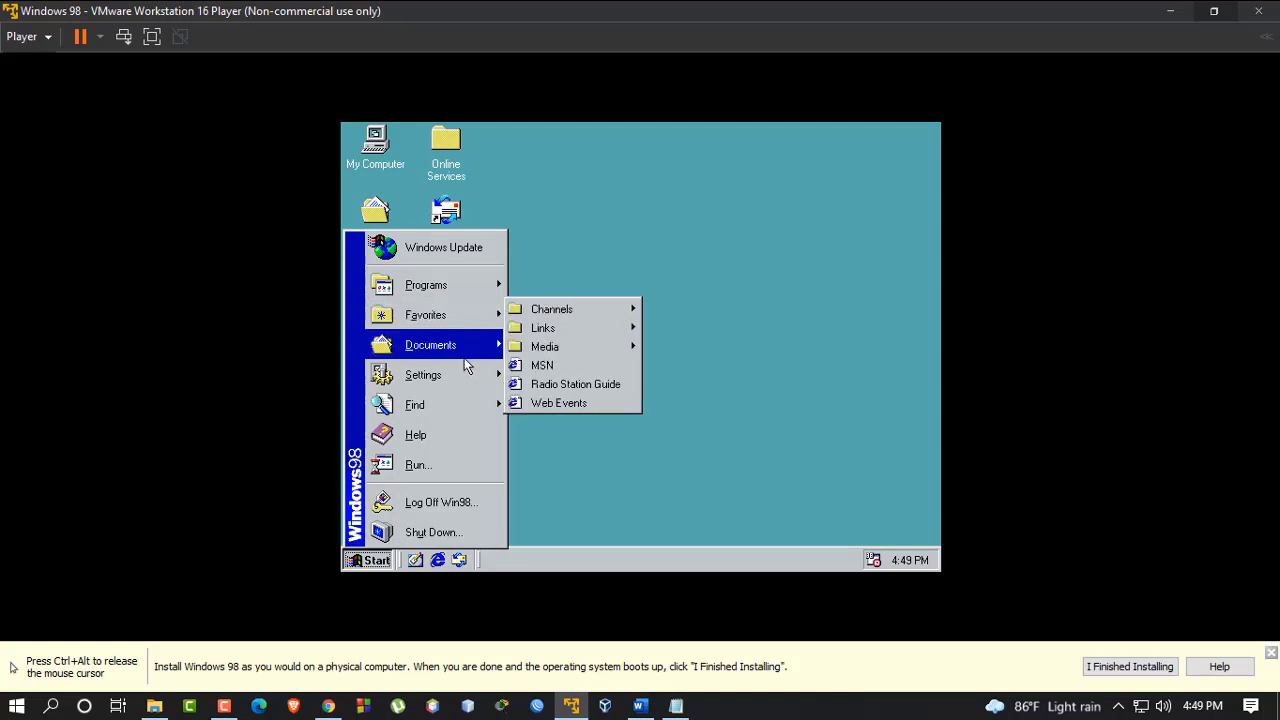
mouse_move(465, 365)
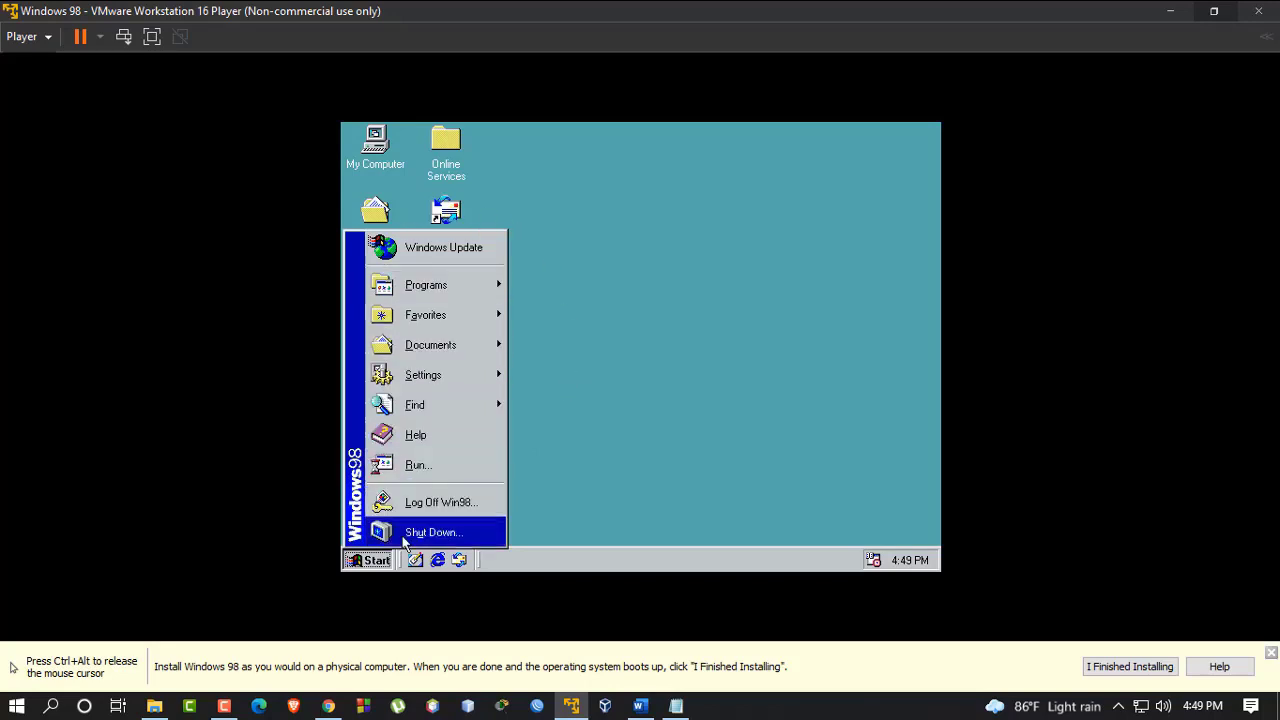
Create a New WordPad Document on the desktop
right_click(619, 189)
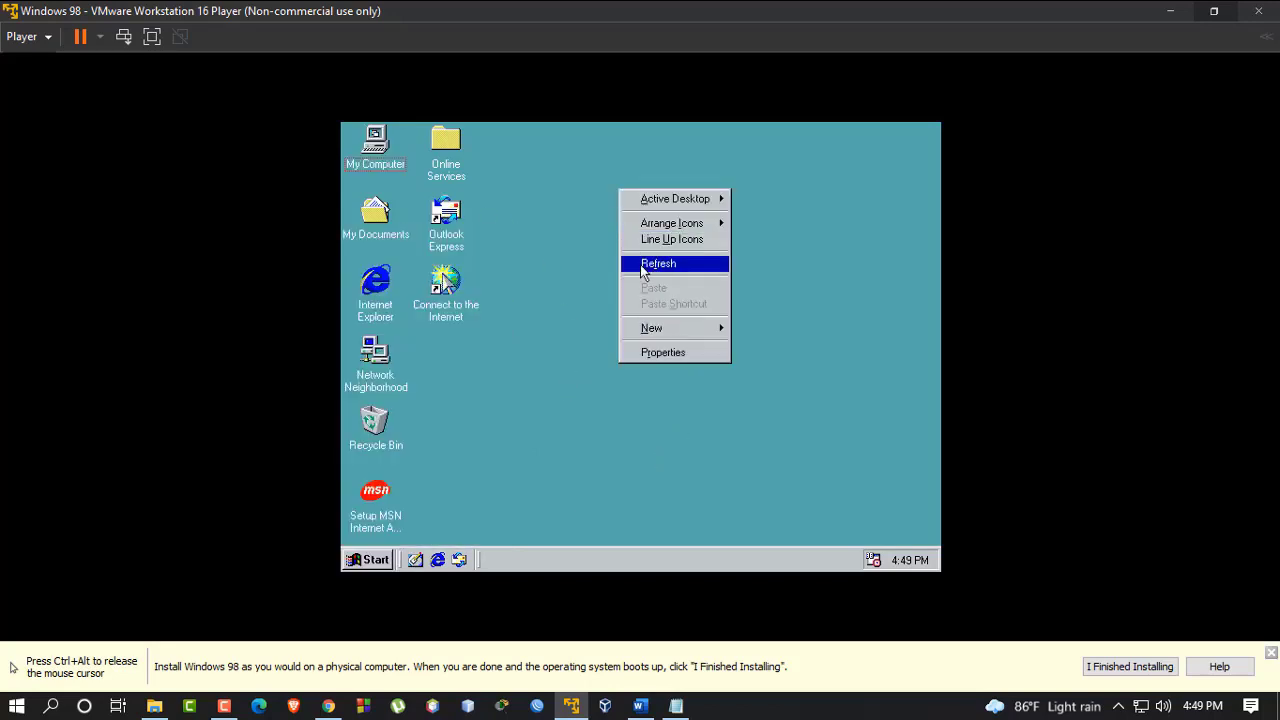
mouse_move(650, 338)
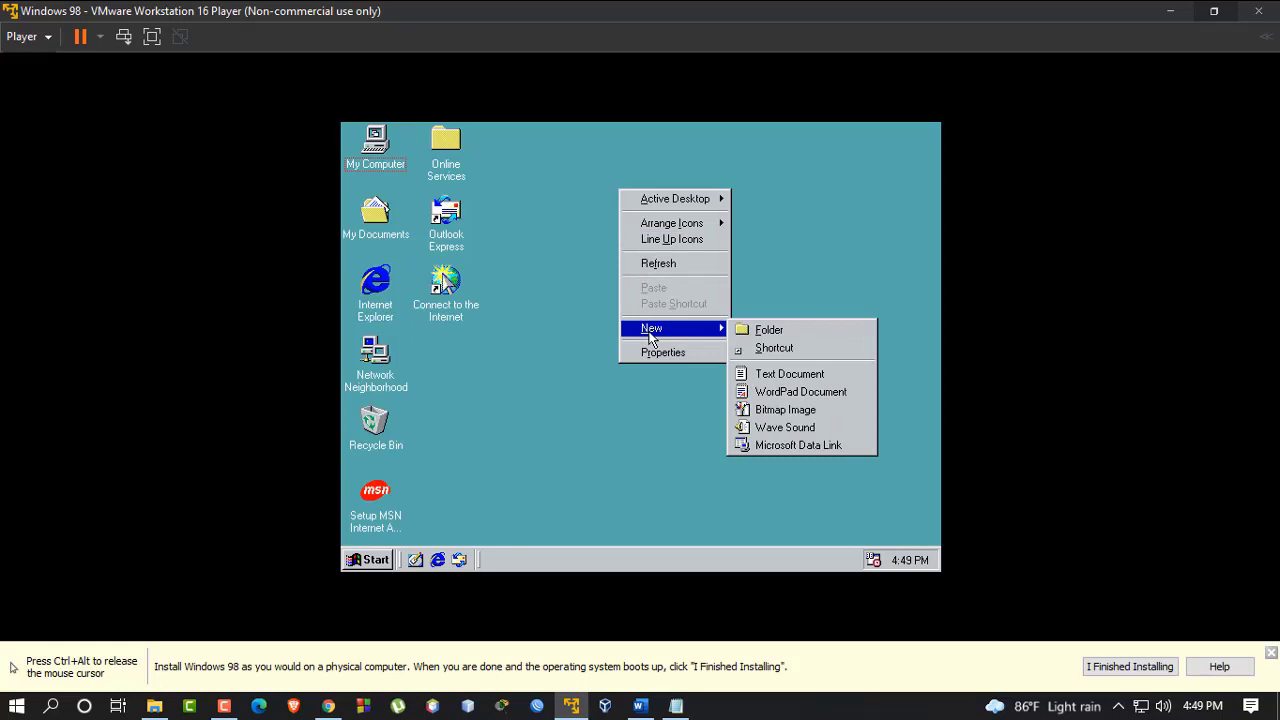
click(795, 400)
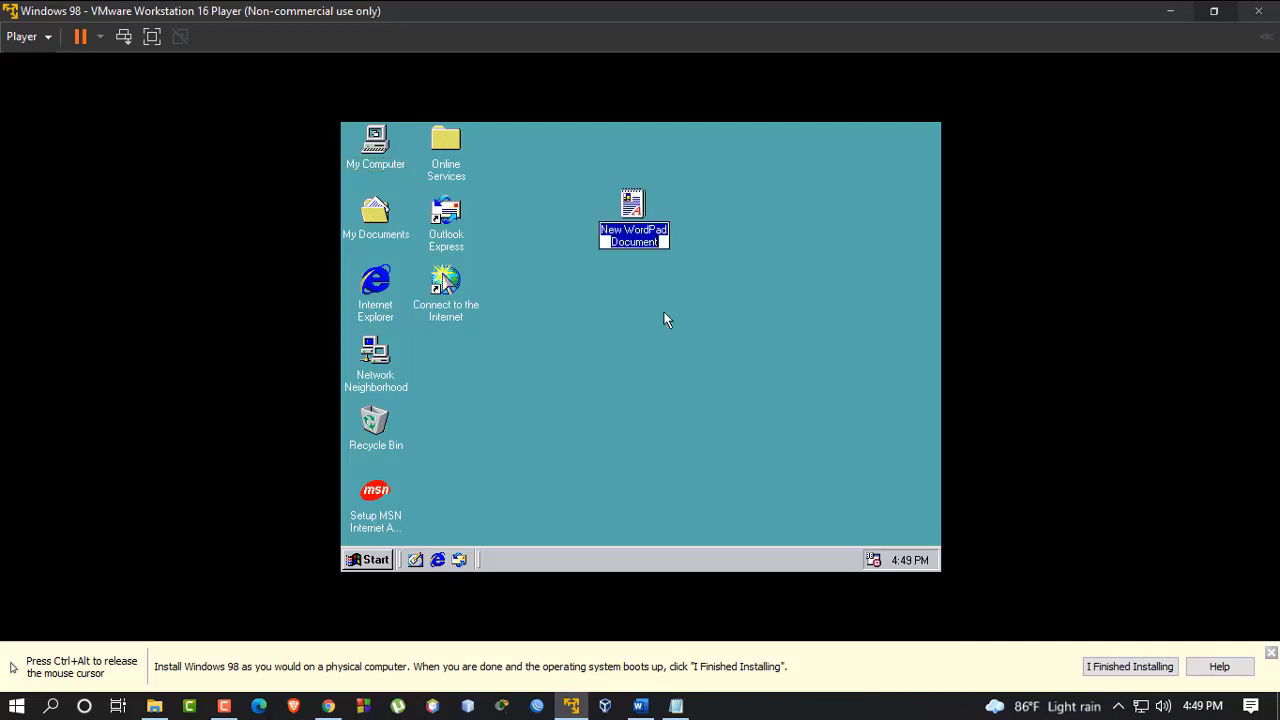
Open the document, type 'Thank You All', and close WordPad
double_click(635, 224)
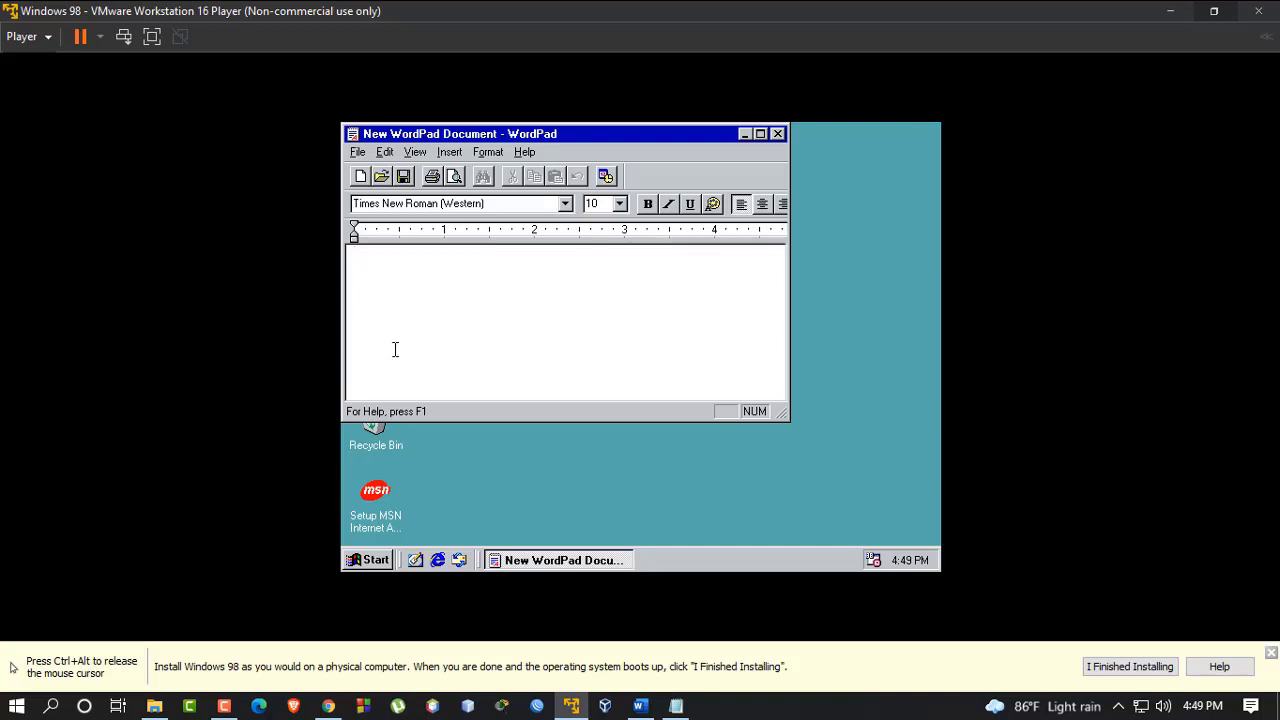
text(Thank You All)
click(778, 134)
click(490, 304)
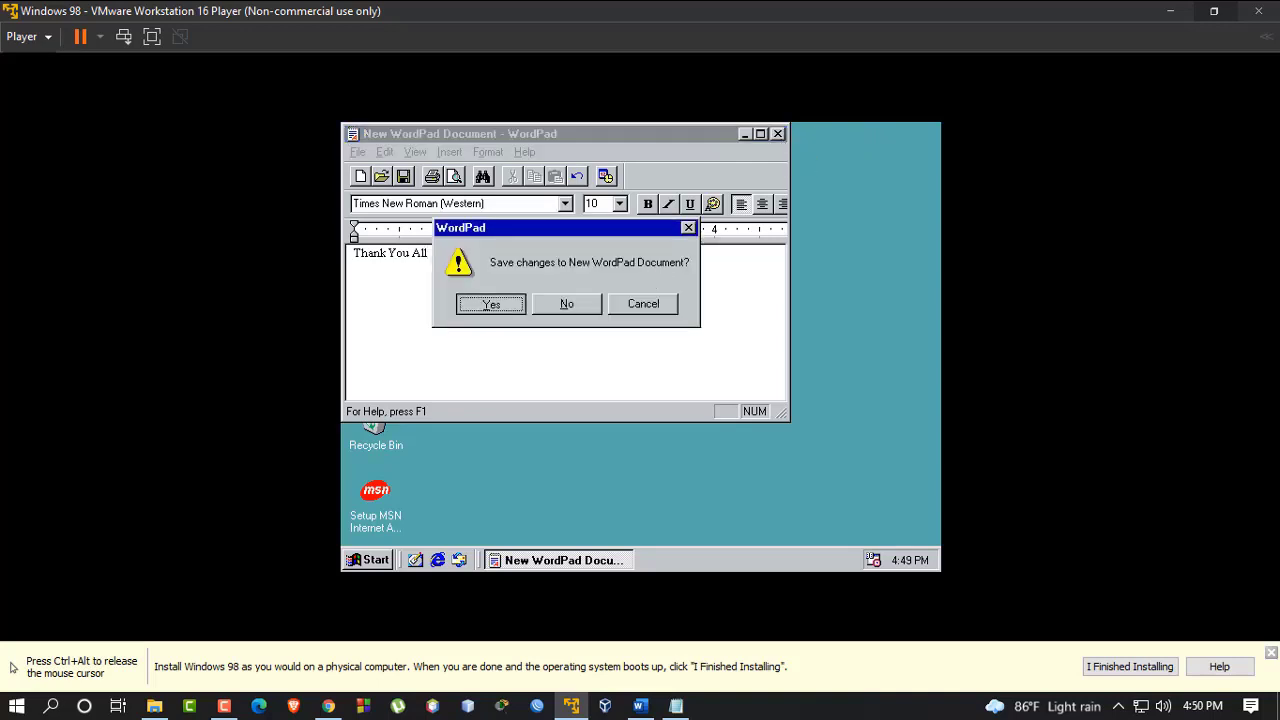
Open Shut Down Windows from Start and try each option, ending with Shut down selected
click(372, 560)
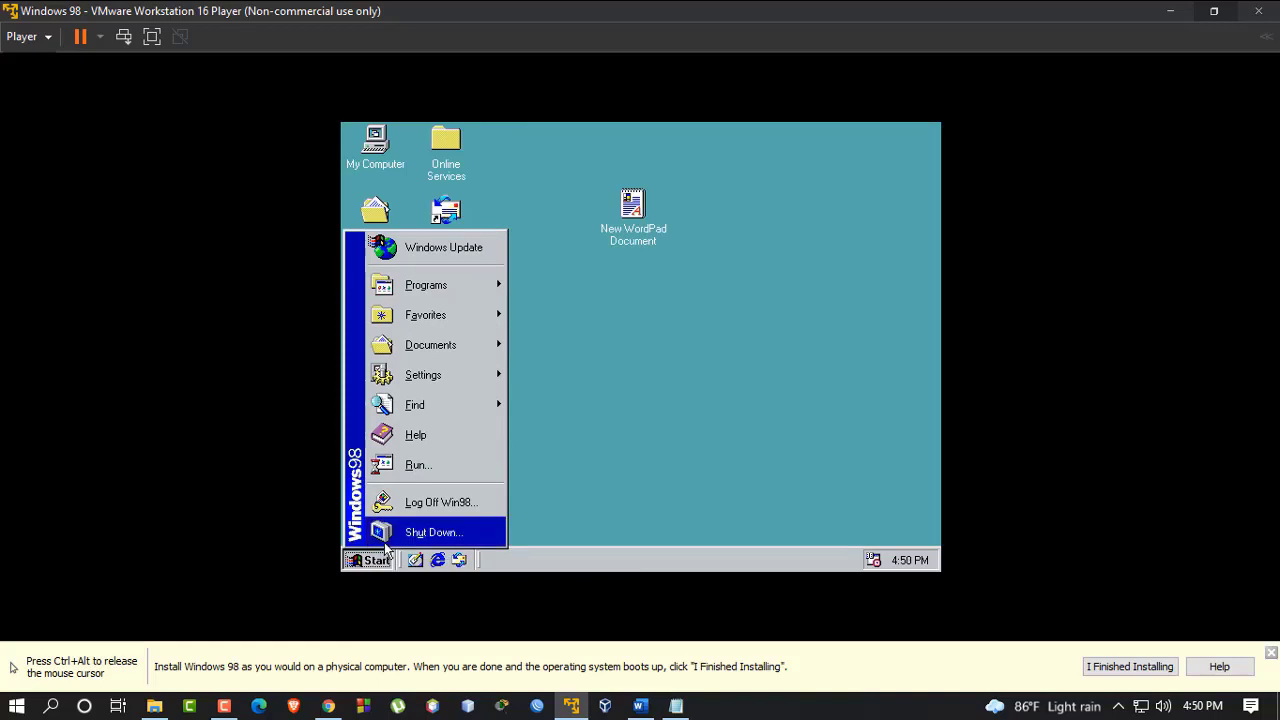
click(405, 538)
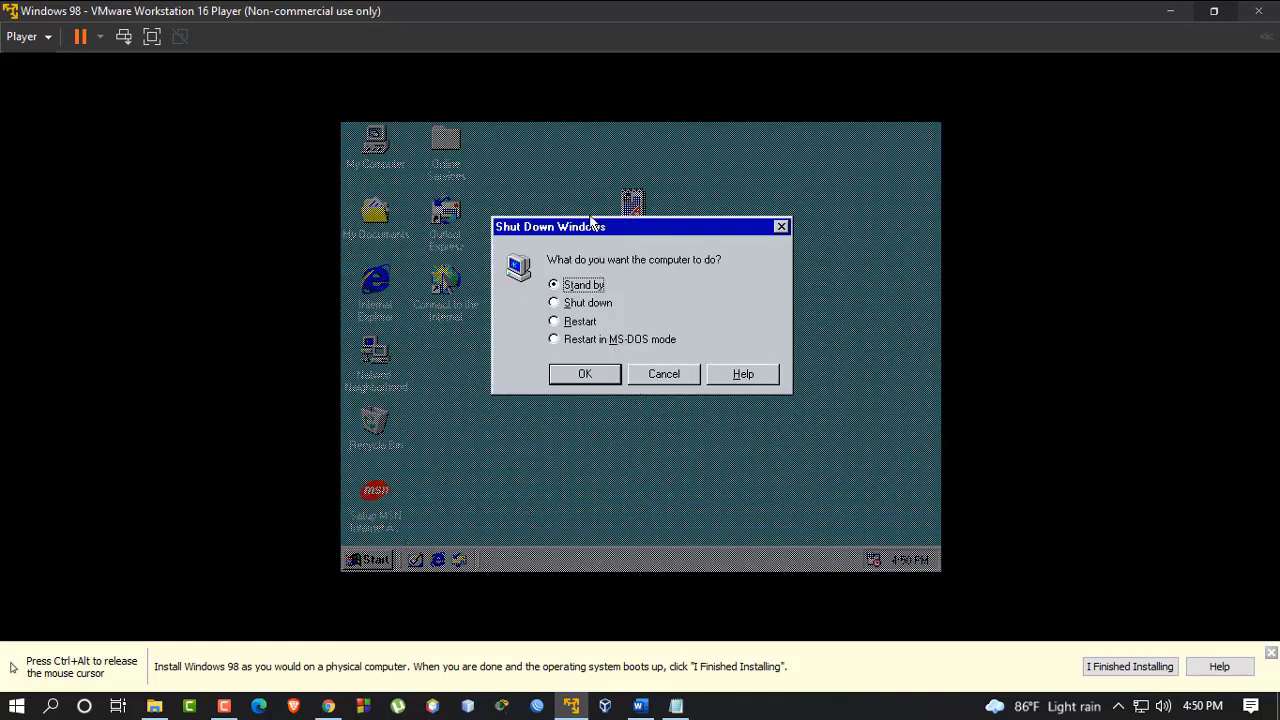
click(590, 302)
click(589, 288)
click(592, 323)
click(594, 341)
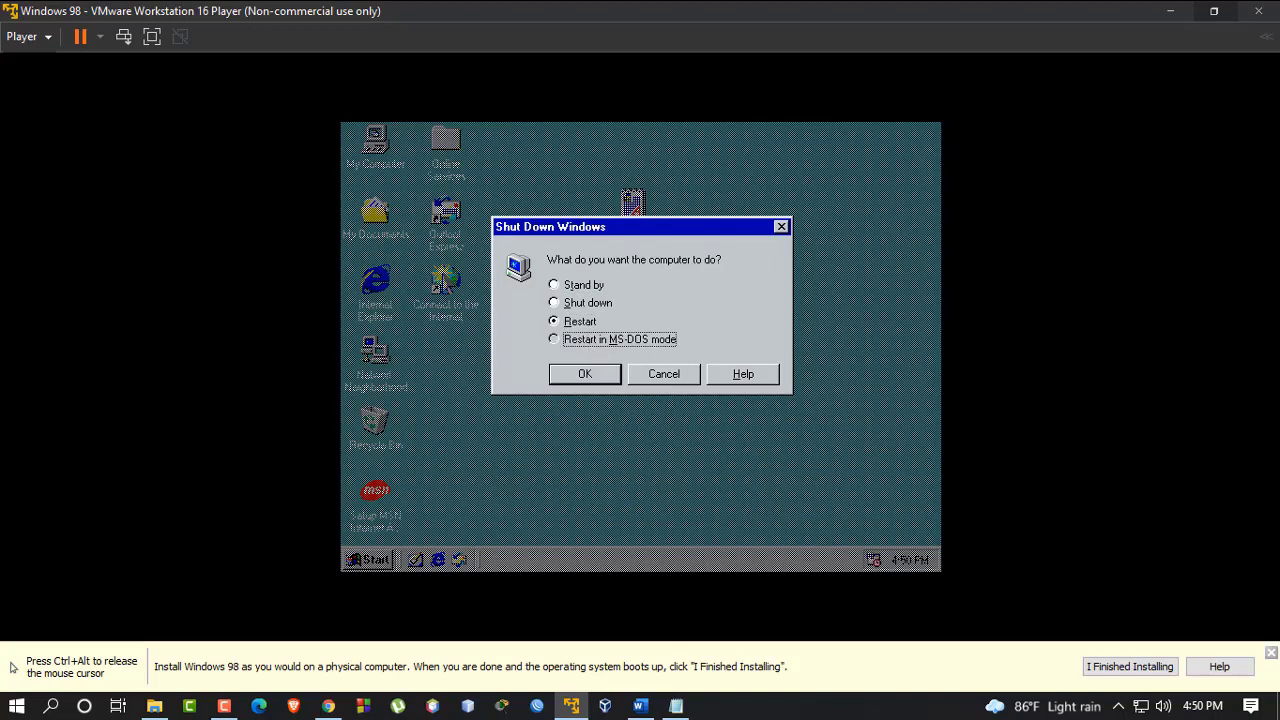
click(590, 303)
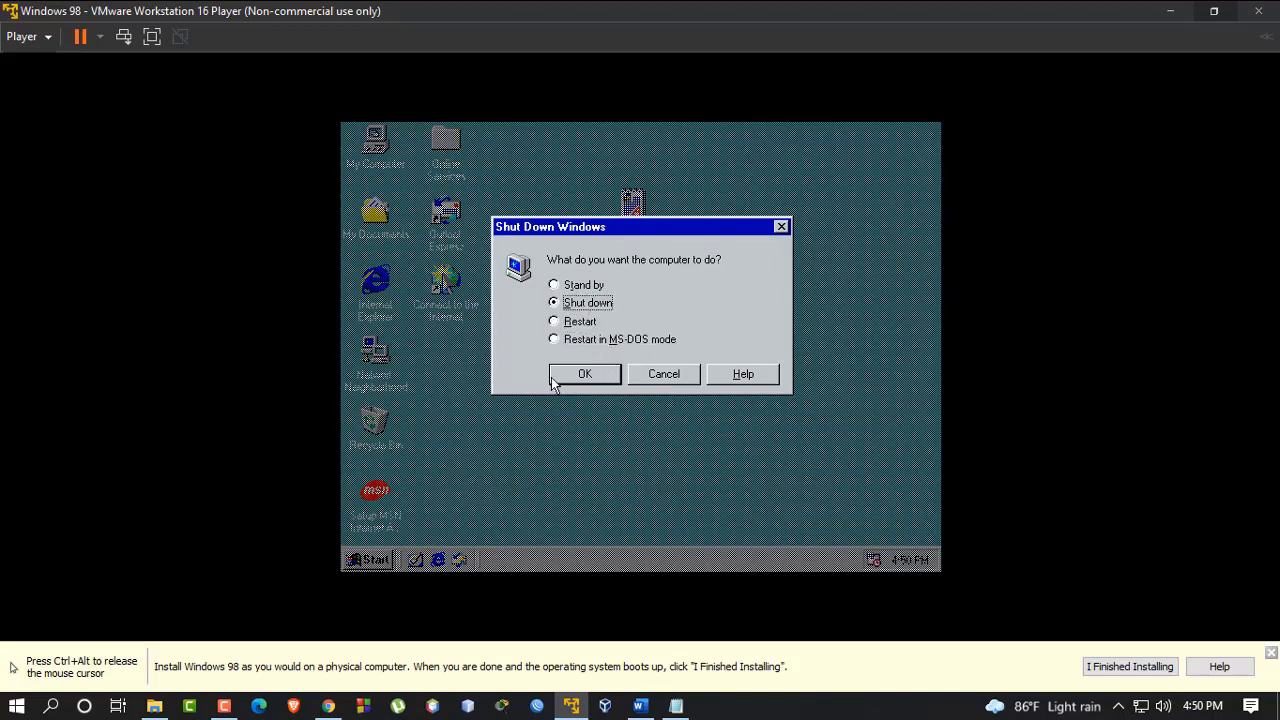